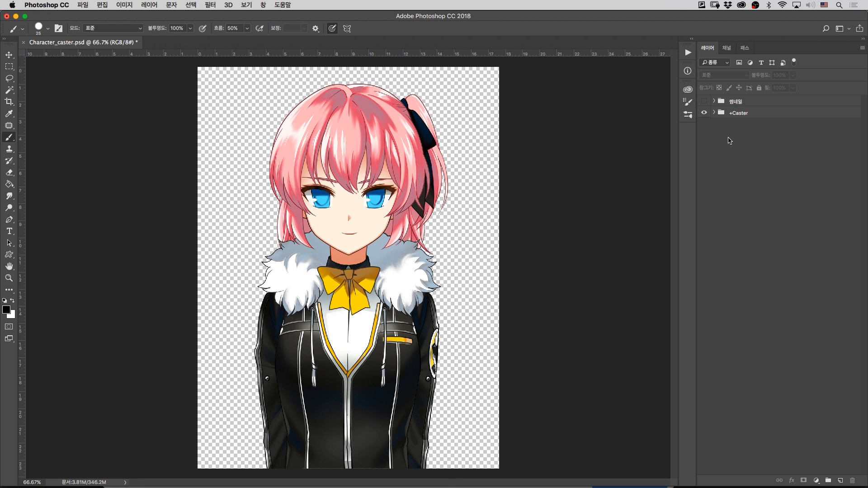
- Expand the +Caster group to view the character's body-part subgroups
{"action": "left_click", "coordinate": [748, 114]}
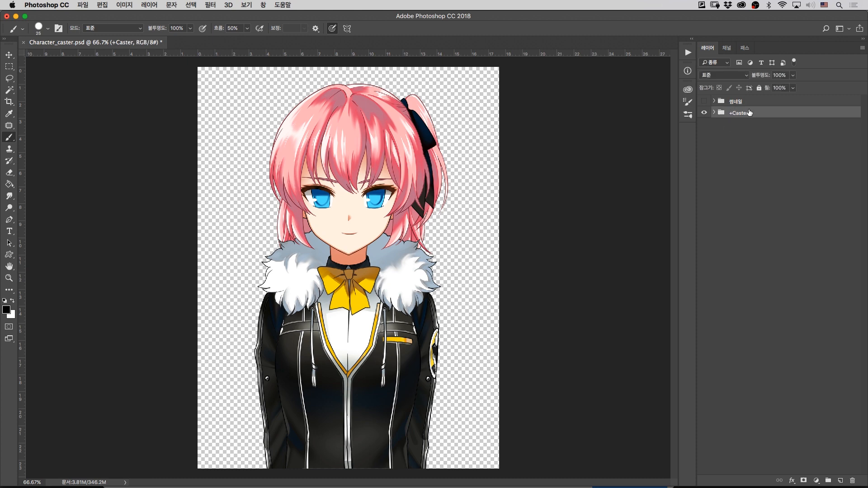
{"action": "left_click", "coordinate": [746, 105]}
{"action": "left_click", "coordinate": [751, 113]}
{"action": "left_click", "coordinate": [740, 104]}
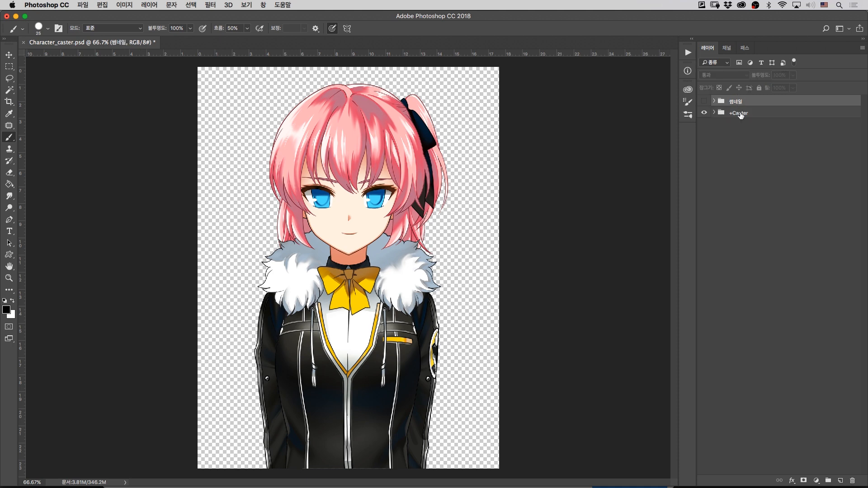
{"action": "left_click", "coordinate": [740, 115]}
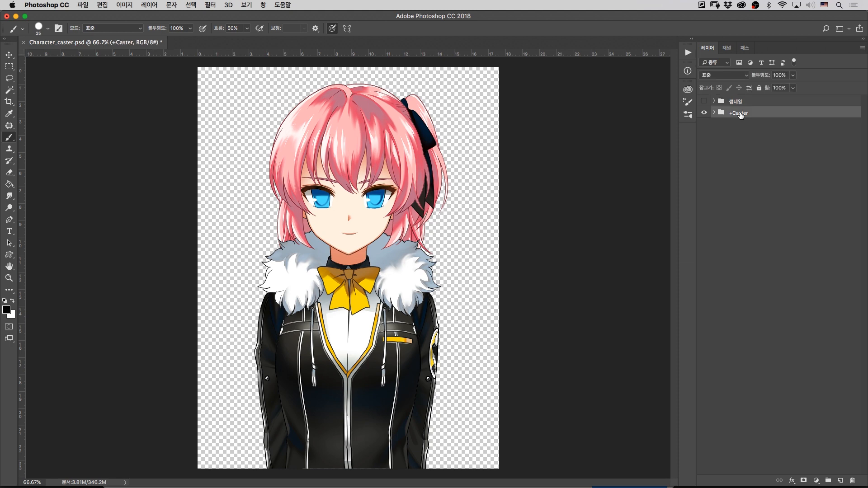
{"action": "left_click", "coordinate": [714, 113]}
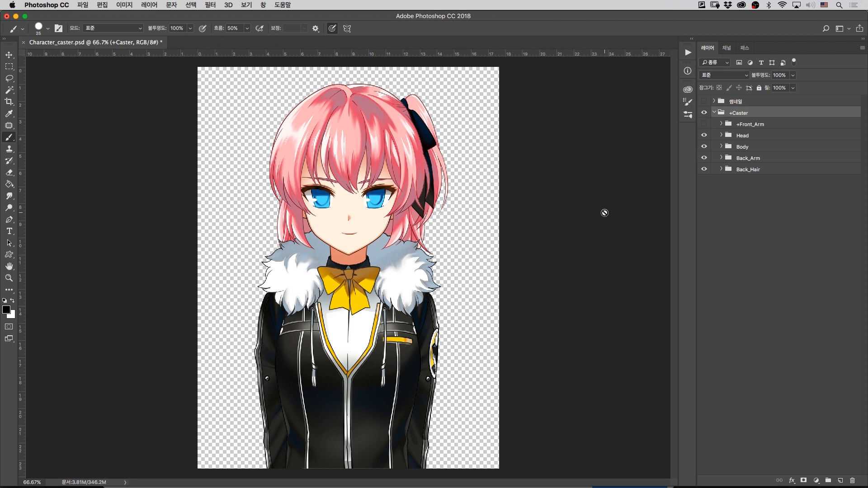
- Look over the Head, Body and Back_Arm groups, and check the +Face subgroup inside Head before collapsing Head
{"action": "left_click", "coordinate": [742, 137]}
{"action": "left_click", "coordinate": [741, 148]}
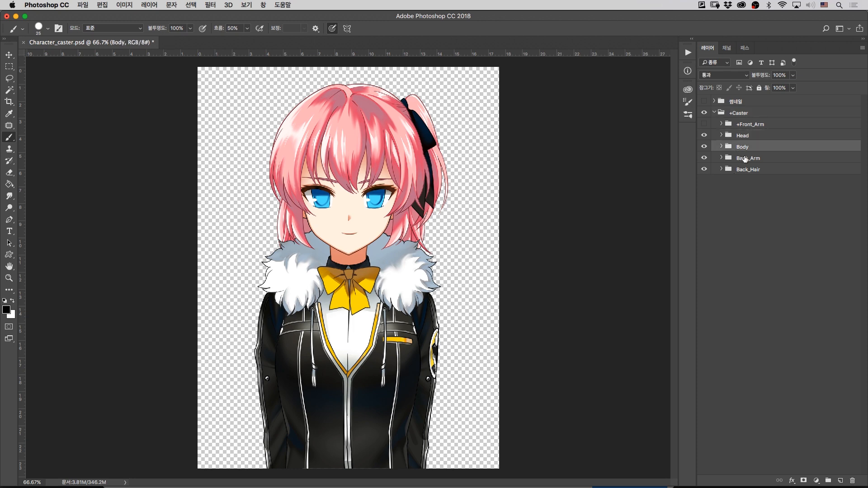
{"action": "left_click", "coordinate": [745, 159]}
{"action": "left_click", "coordinate": [721, 135]}
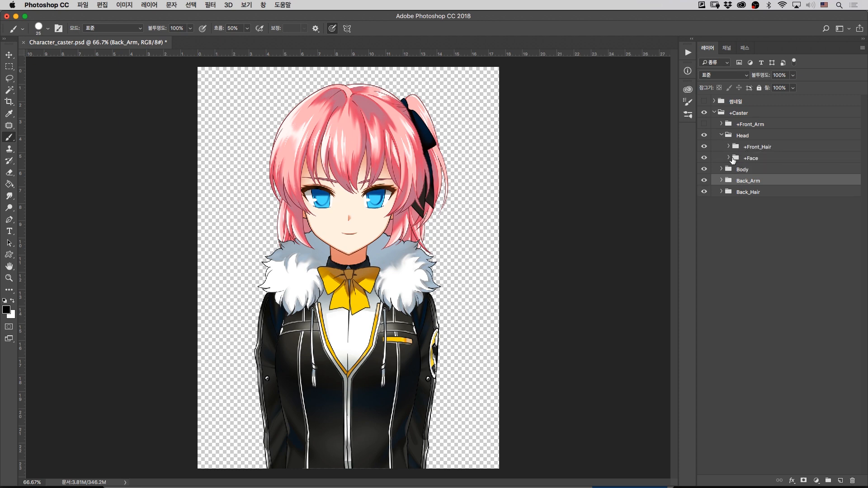
{"action": "left_click", "coordinate": [729, 158]}
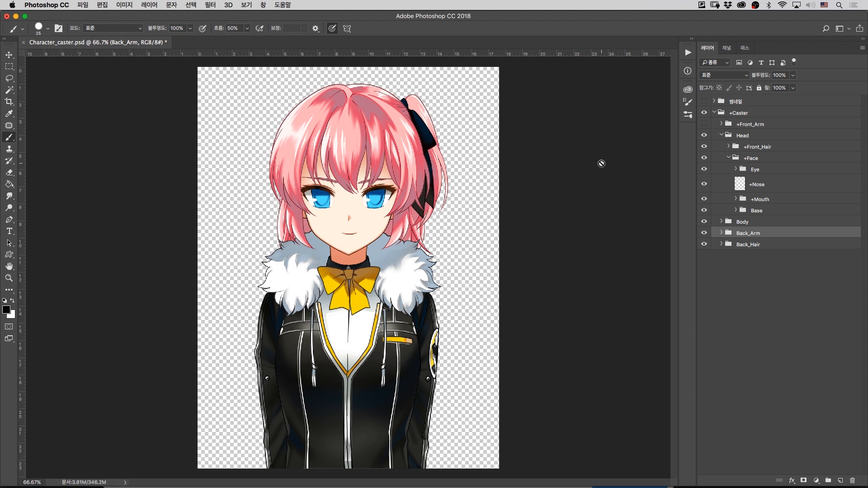
{"action": "left_click", "coordinate": [722, 136]}
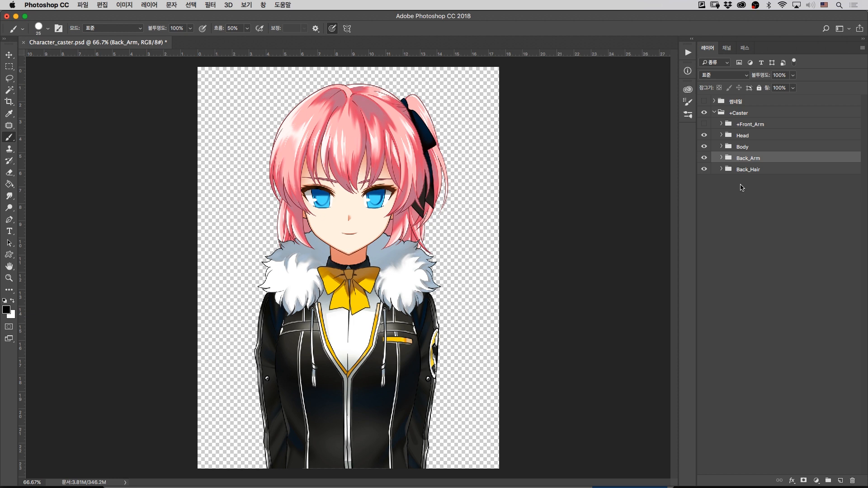
- Review the Head and Body groups, reopening Head to examine its nested +Face parts, and collapse both +Face and Head
{"action": "left_click", "coordinate": [748, 138]}
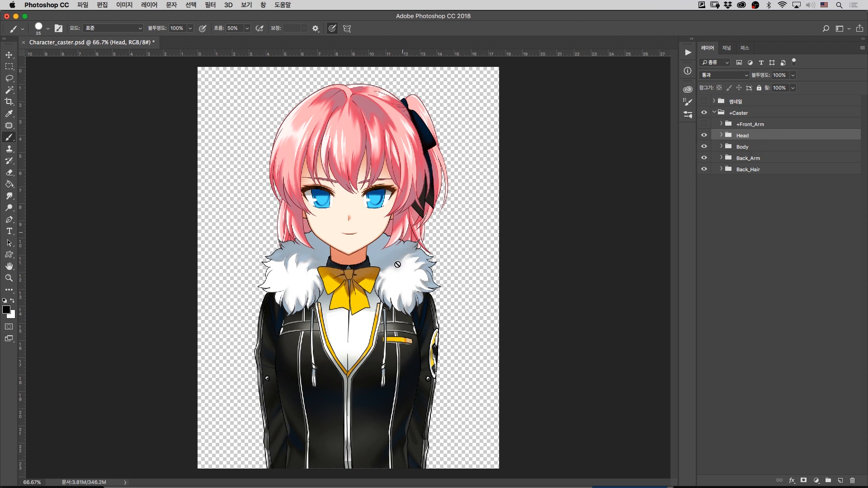
{"action": "left_click", "coordinate": [747, 148]}
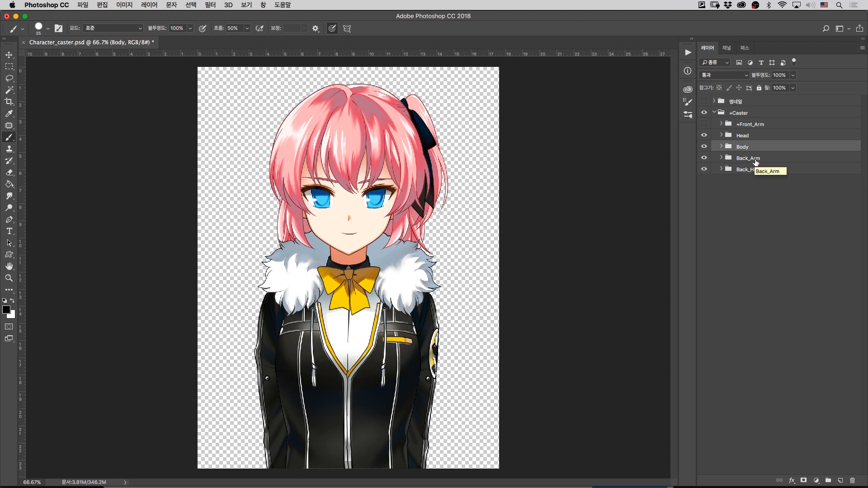
{"action": "left_click", "coordinate": [721, 136]}
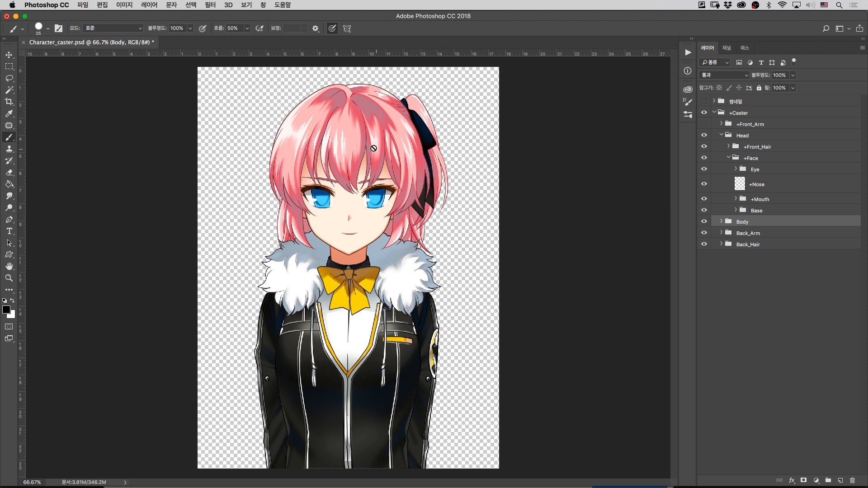
{"action": "left_click", "coordinate": [728, 157]}
{"action": "left_click", "coordinate": [728, 158]}
{"action": "left_click", "coordinate": [728, 158]}
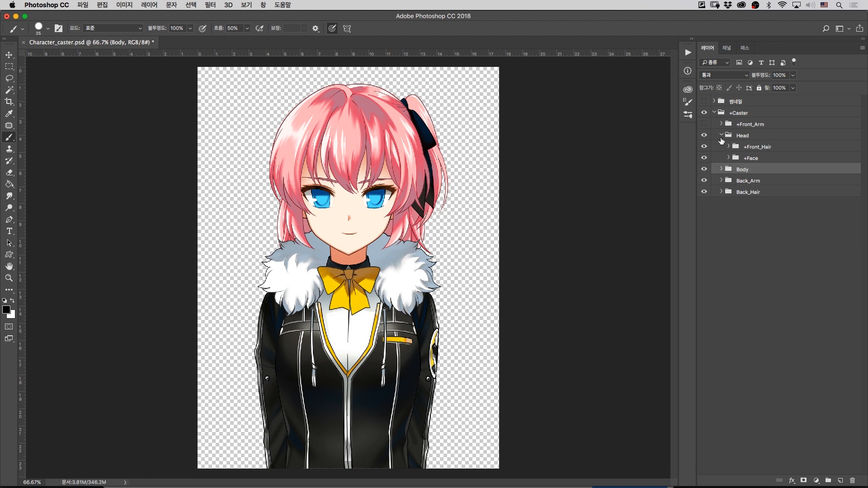
{"action": "left_click", "coordinate": [721, 136]}
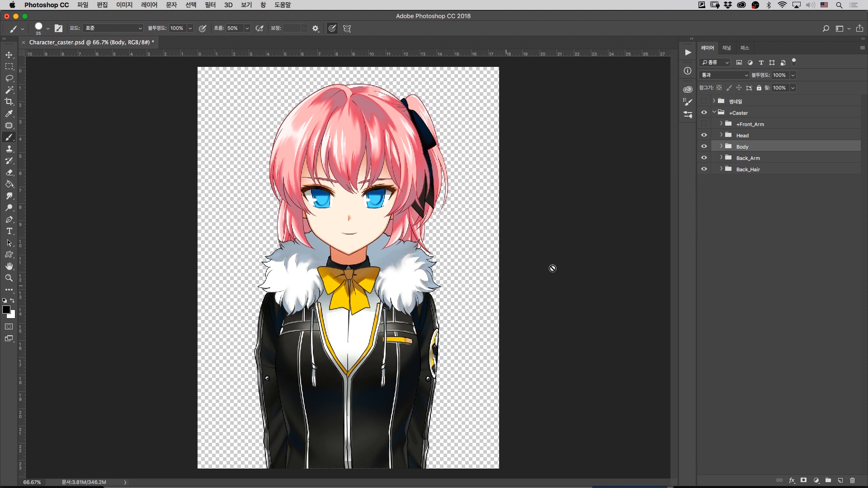
- Temporarily hide the Body group to see which artwork it contains, and show it again
{"action": "left_click", "coordinate": [740, 137]}
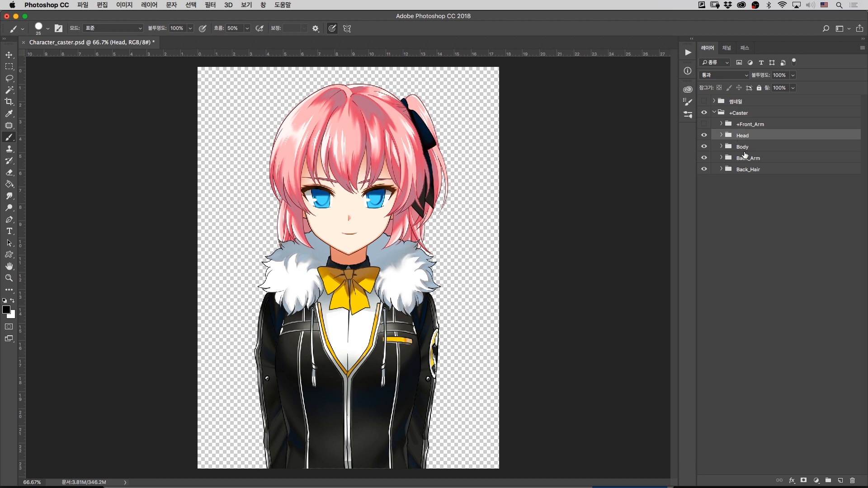
{"action": "left_click", "coordinate": [744, 159]}
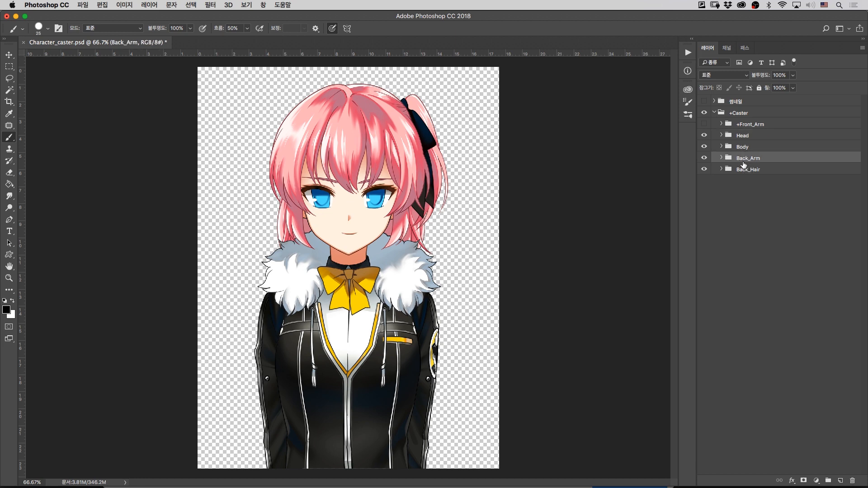
{"action": "left_click", "coordinate": [704, 147]}
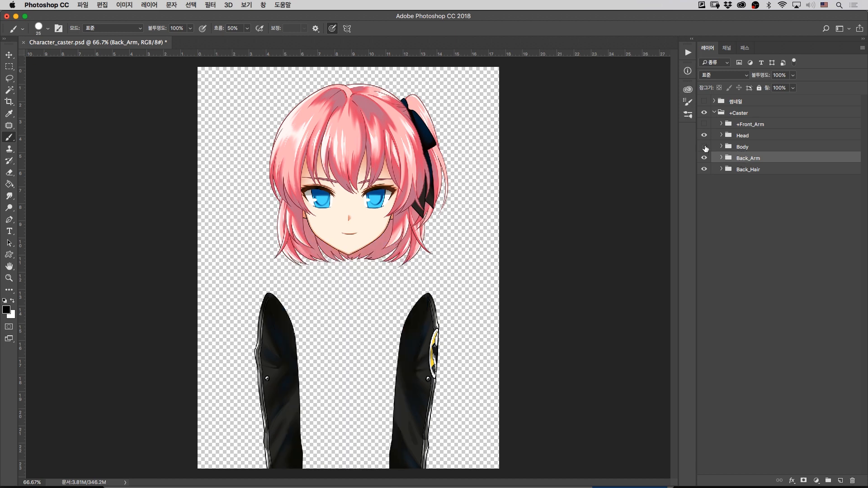
{"action": "left_click", "coordinate": [704, 147]}
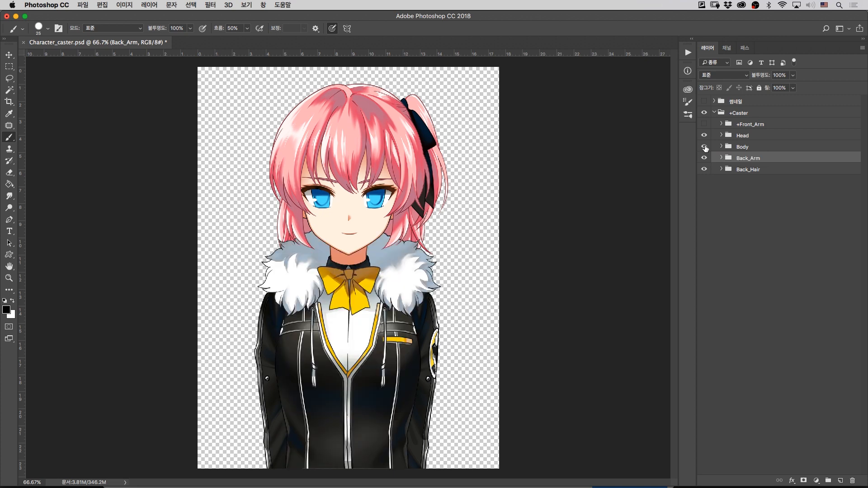
- Temporarily hide the Back_Hair group to check its artwork, and turn its visibility back on
{"action": "left_click", "coordinate": [749, 149]}
{"action": "left_click", "coordinate": [750, 159]}
{"action": "left_click", "coordinate": [751, 170]}
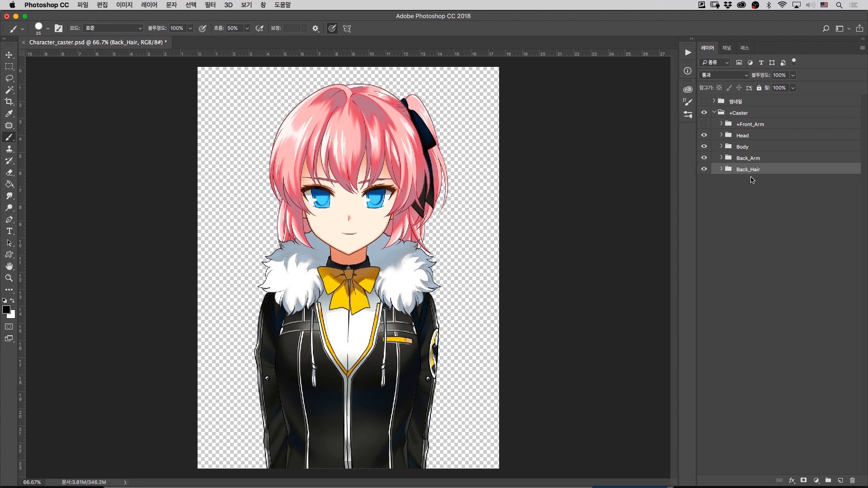
{"action": "left_click", "coordinate": [704, 170]}
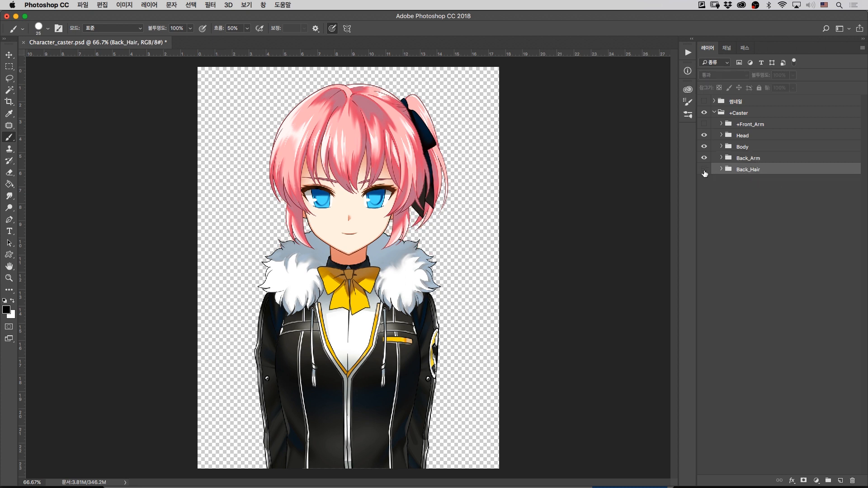
{"action": "left_click", "coordinate": [703, 171]}
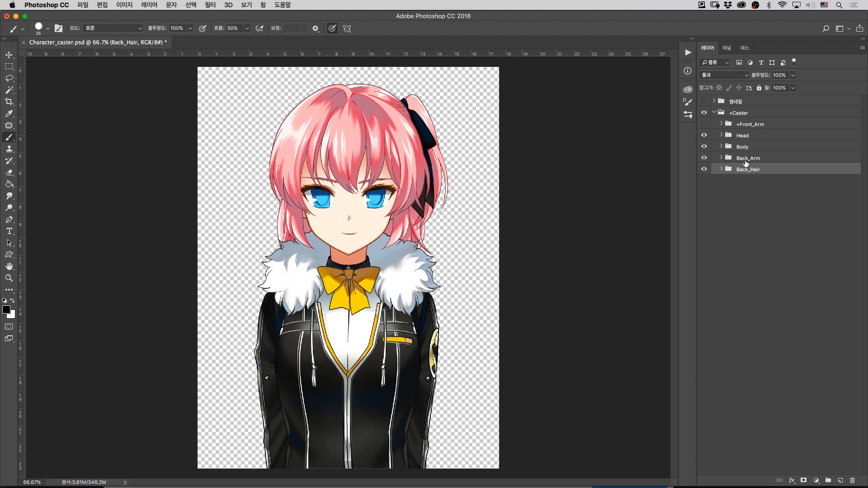
- Try placing the Back_Hair group directly above Body, return it below Back_Arm, and clear the layer selection
{"action": "left_click_drag", "start_coordinate": [745, 172], "coordinate": [745, 139]}
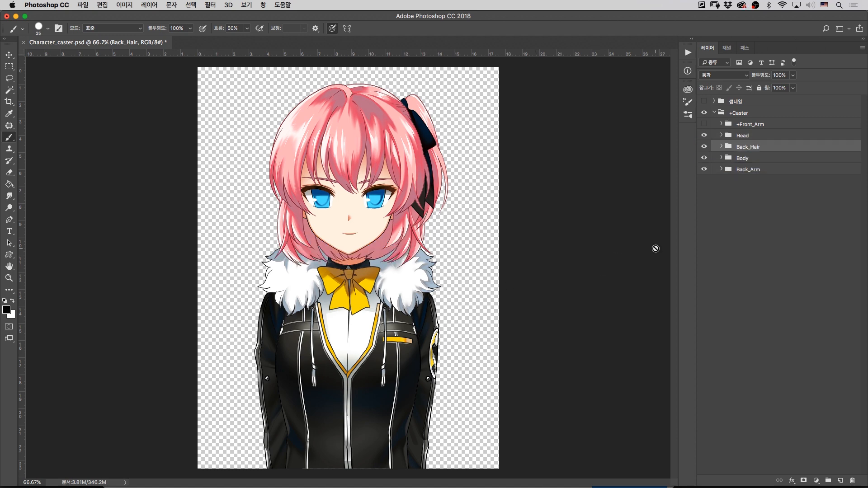
{"action": "mouse_move", "coordinate": [750, 148]}
{"action": "left_mouse_down"}
{"action": "mouse_move", "coordinate": [747, 186]}
{"action": "mouse_move", "coordinate": [744, 163]}
{"action": "left_mouse_up"}
{"action": "left_click", "coordinate": [754, 198]}
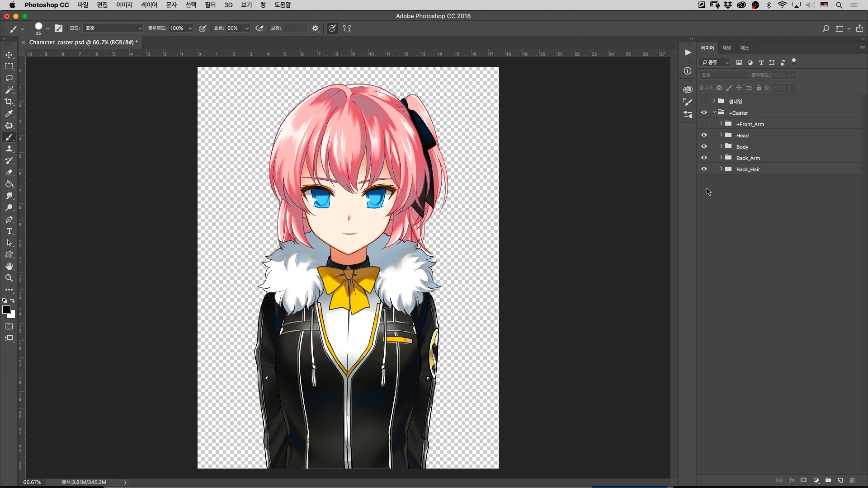
- Inspect the layers of the +Front_Hair group inside Head, and collapse both groups
{"action": "left_click", "coordinate": [720, 136]}
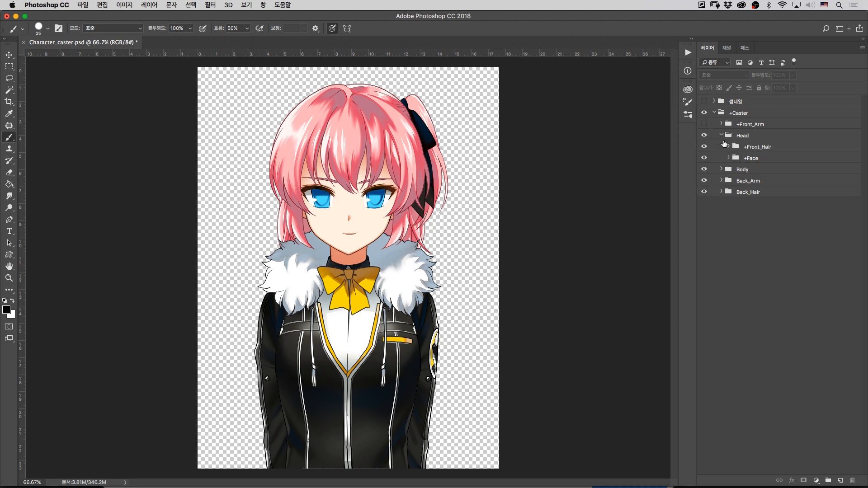
{"action": "left_click", "coordinate": [728, 147]}
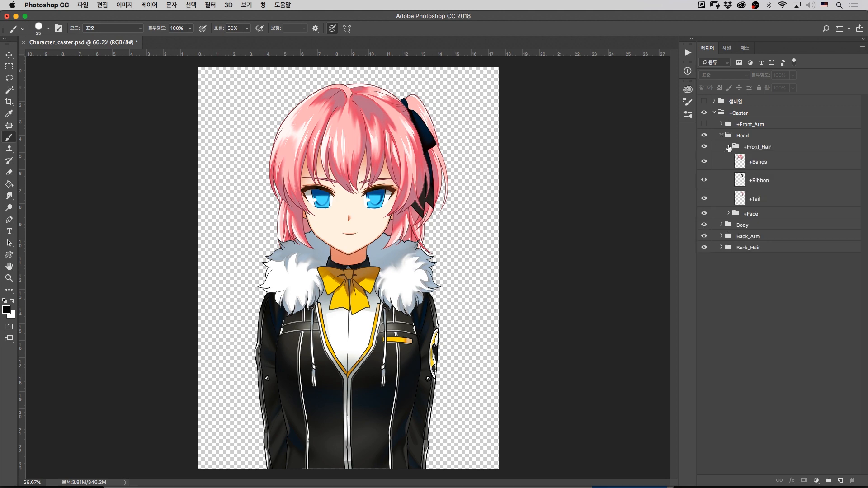
{"action": "left_click", "coordinate": [728, 147]}
{"action": "left_click", "coordinate": [721, 136]}
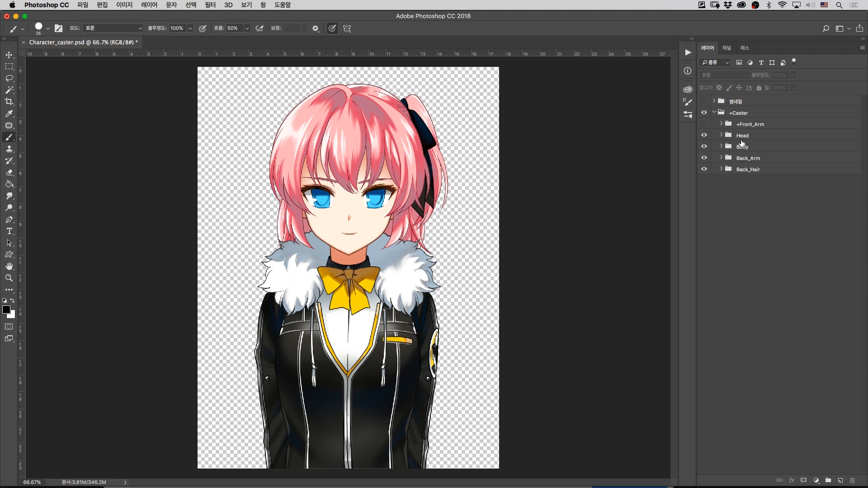
- Reopen Head to check how the +Face group is structured, and collapse both groups
{"action": "left_click", "coordinate": [720, 135]}
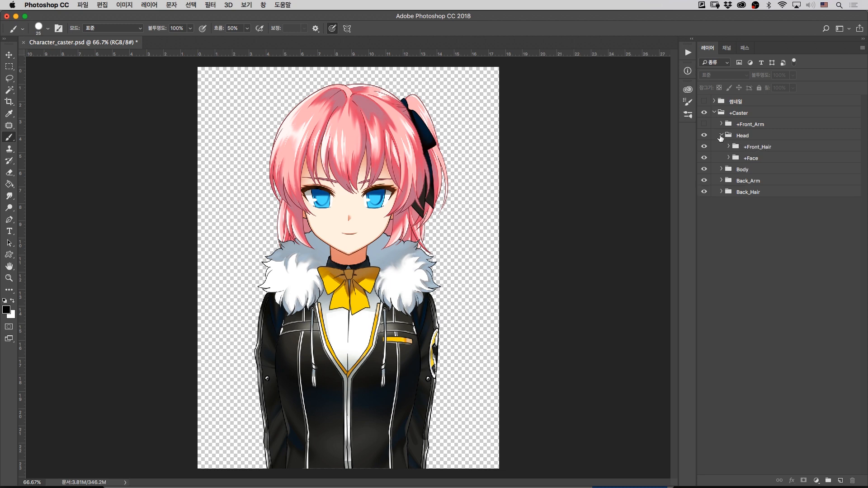
{"action": "left_click", "coordinate": [728, 159]}
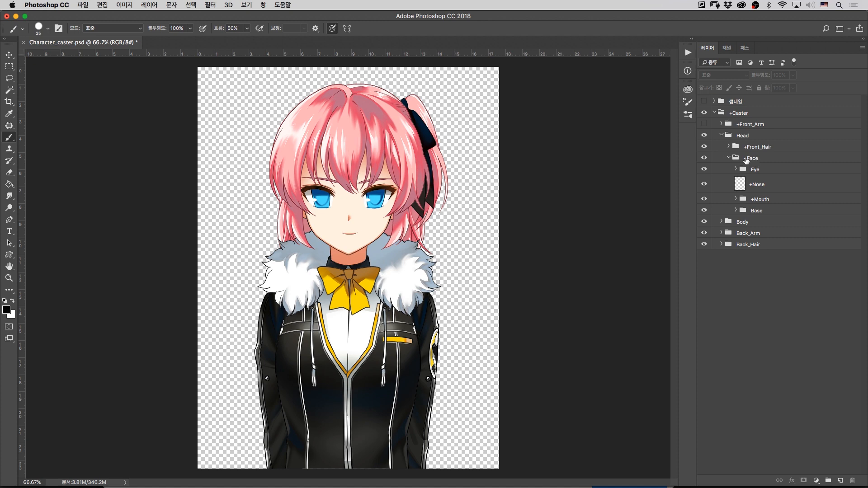
{"action": "left_click", "coordinate": [728, 158]}
{"action": "left_click", "coordinate": [721, 135]}
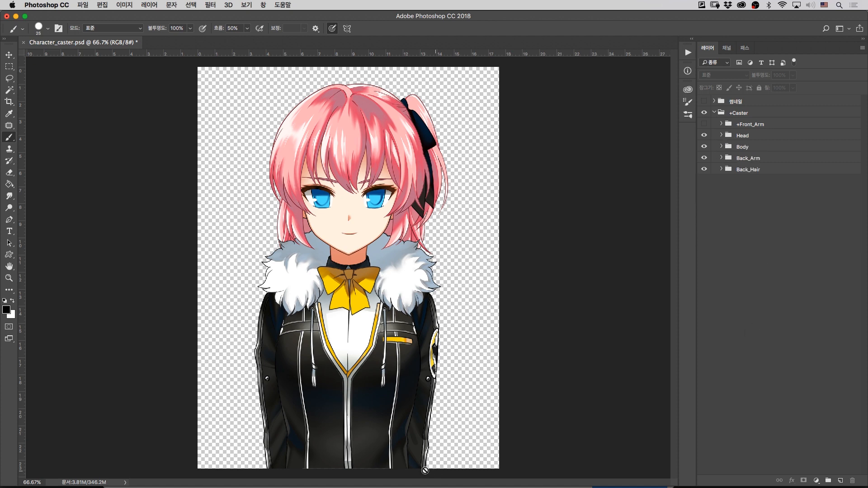
- Switch to Chrome and read the Body features layer-naming list on Adobe's Prepare artwork page
{"action": "mouse_move", "coordinate": [366, 487]}
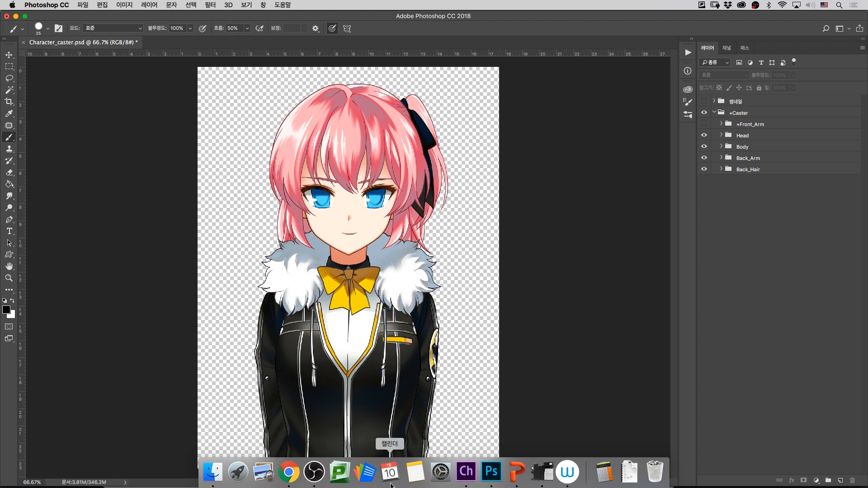
{"action": "left_click", "coordinate": [288, 472]}
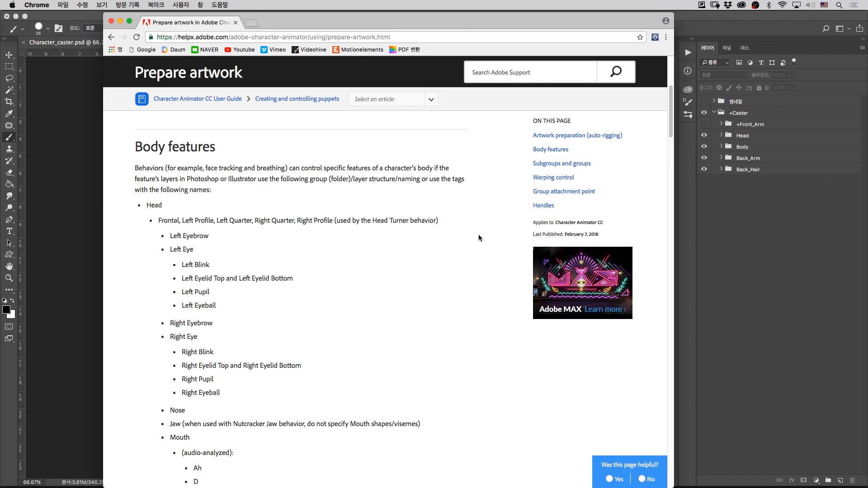
{"action": "scroll", "coordinate": [478, 238], "scroll_direction": "down", "scroll_amount": 1}
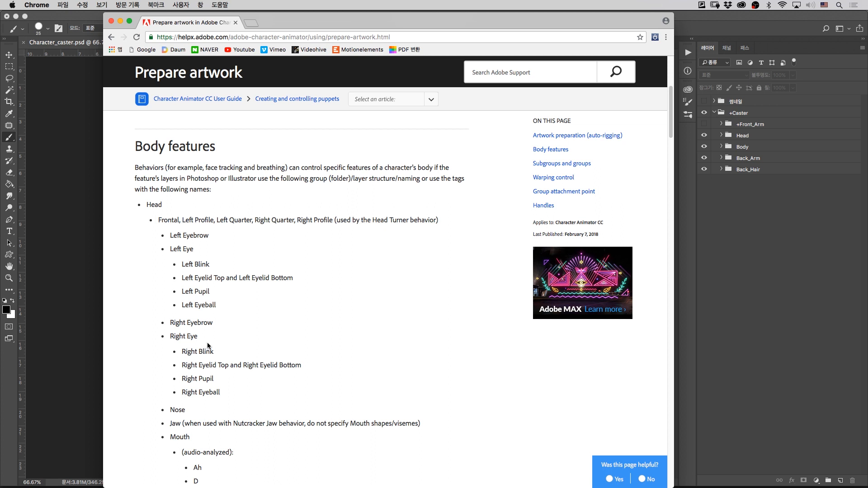
{"action": "mouse_move", "coordinate": [671, 122]}
{"action": "left_mouse_down"}
{"action": "mouse_move", "coordinate": [672, 152]}
{"action": "mouse_move", "coordinate": [672, 122]}
{"action": "left_mouse_up"}
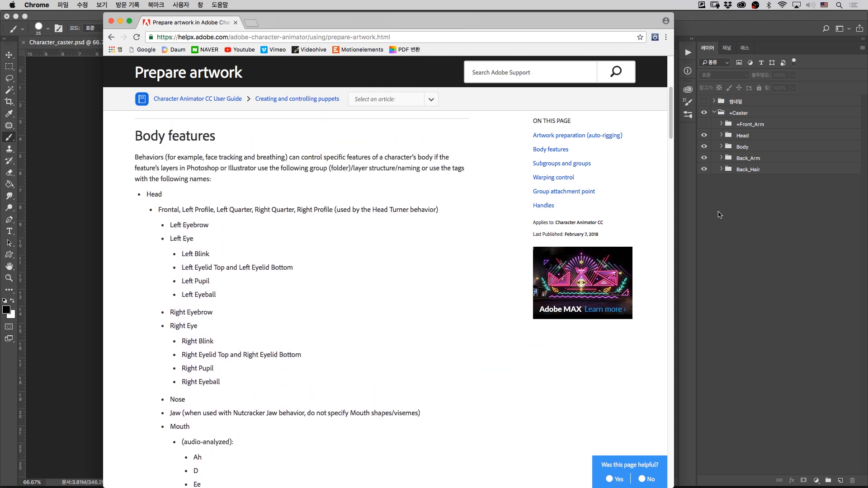
- Return to Photoshop, collapse the +Caster group, and switch to Adobe Character Animator
{"action": "left_click", "coordinate": [732, 217]}
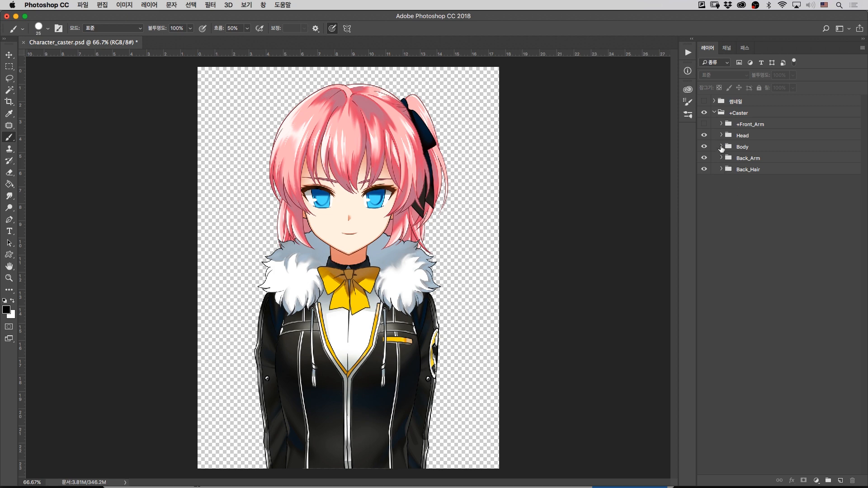
{"action": "left_click", "coordinate": [714, 113]}
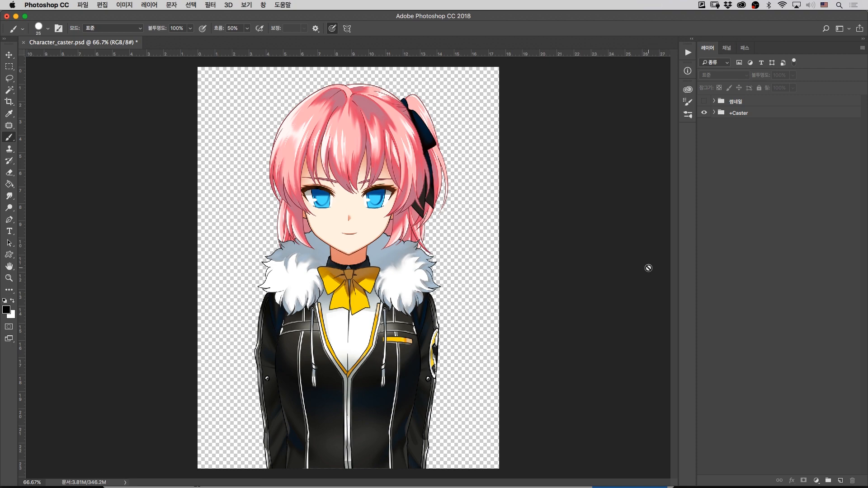
{"action": "key", "text": "super+Tab"}
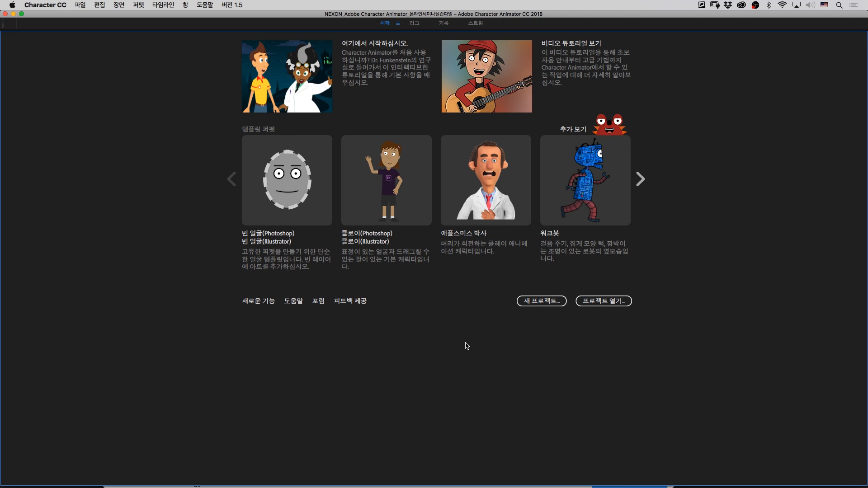
- Create a new project named Character Animator 프로젝트 on the desktop
{"action": "left_click", "coordinate": [538, 301]}
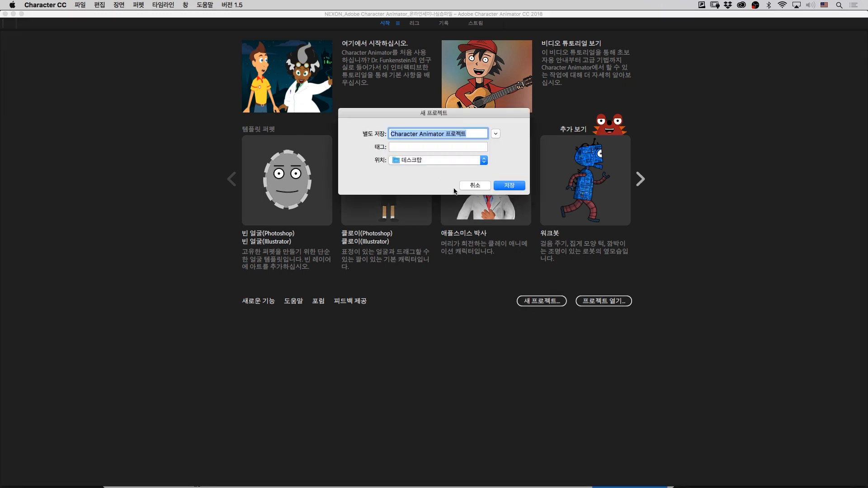
{"action": "left_click", "coordinate": [511, 186]}
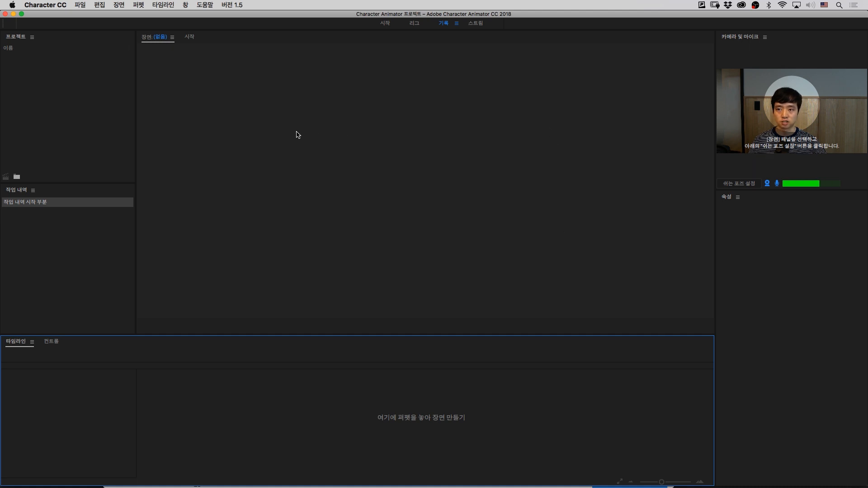
{"action": "left_click", "coordinate": [91, 118]}
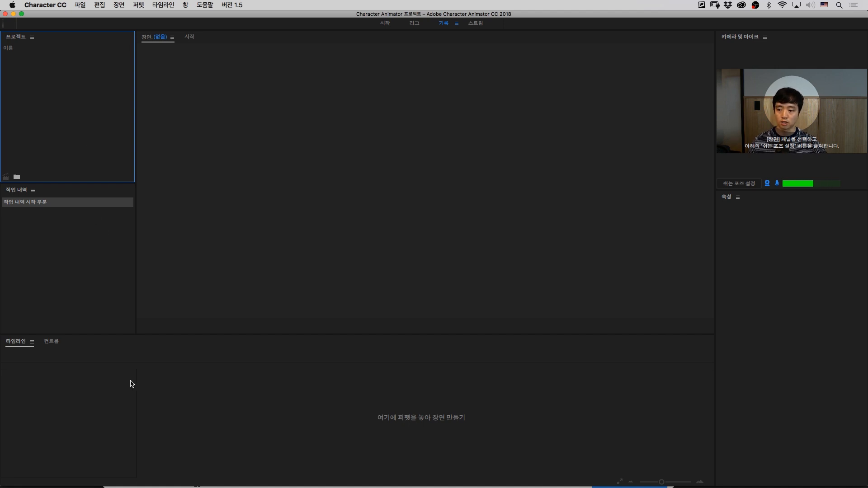
{"action": "left_click", "coordinate": [95, 407]}
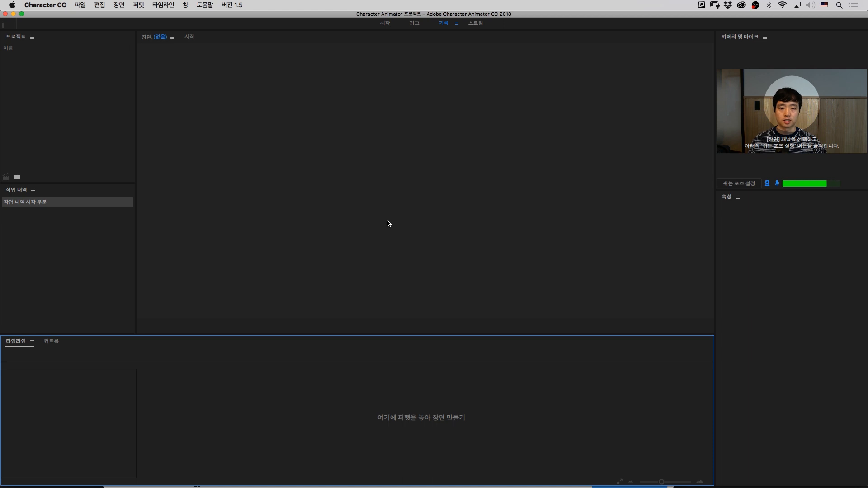
- Import Character_caster.psd from the Ch Media folder into the project
{"action": "left_click", "coordinate": [71, 133]}
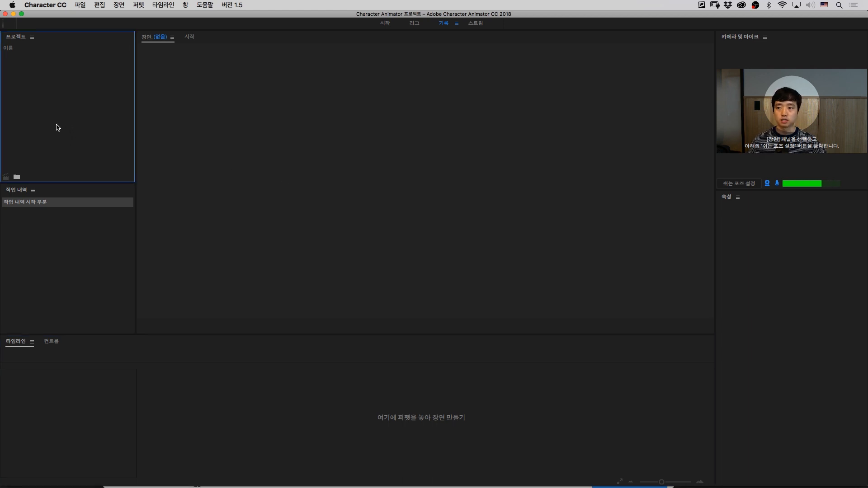
{"action": "double_click", "coordinate": [58, 128]}
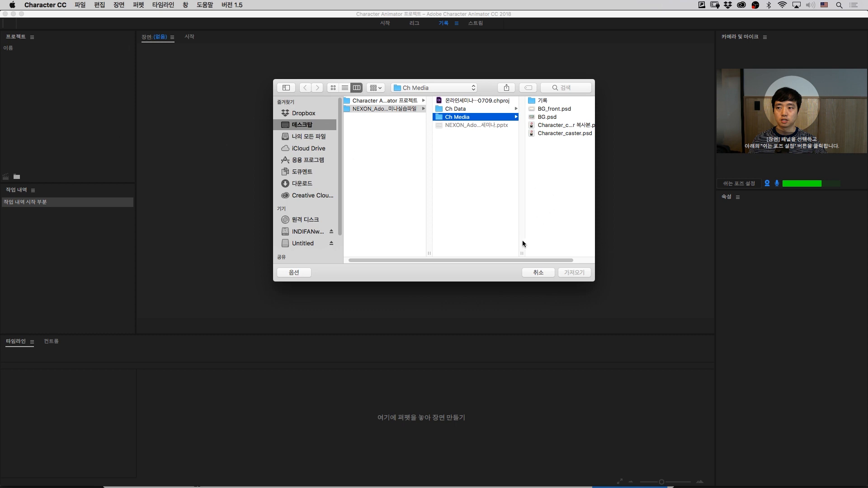
{"action": "left_click_drag", "start_coordinate": [503, 259], "coordinate": [529, 261]}
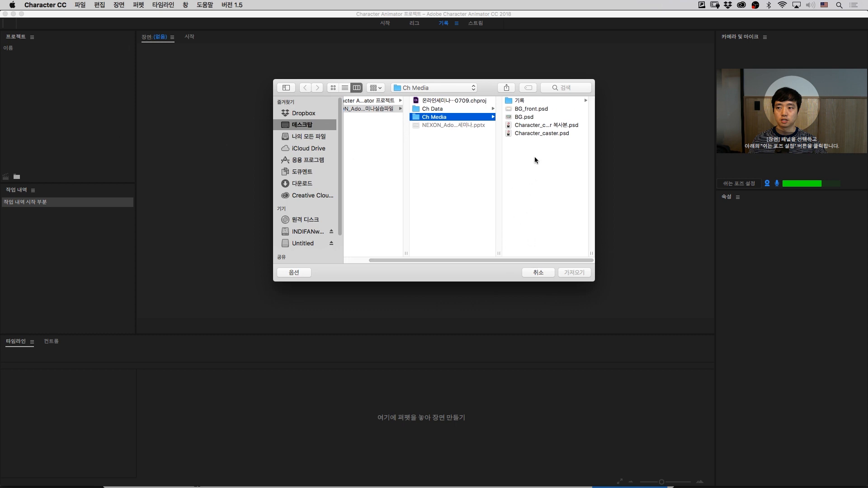
{"action": "left_click", "coordinate": [532, 133]}
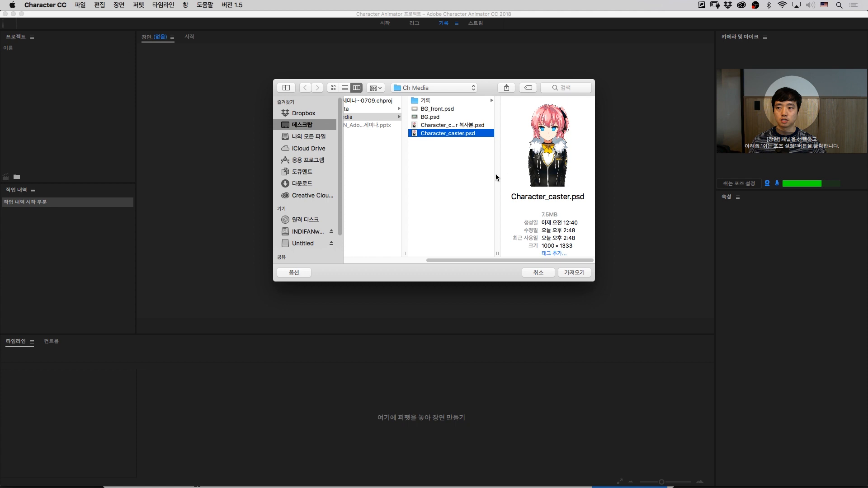
{"action": "left_click", "coordinate": [573, 273]}
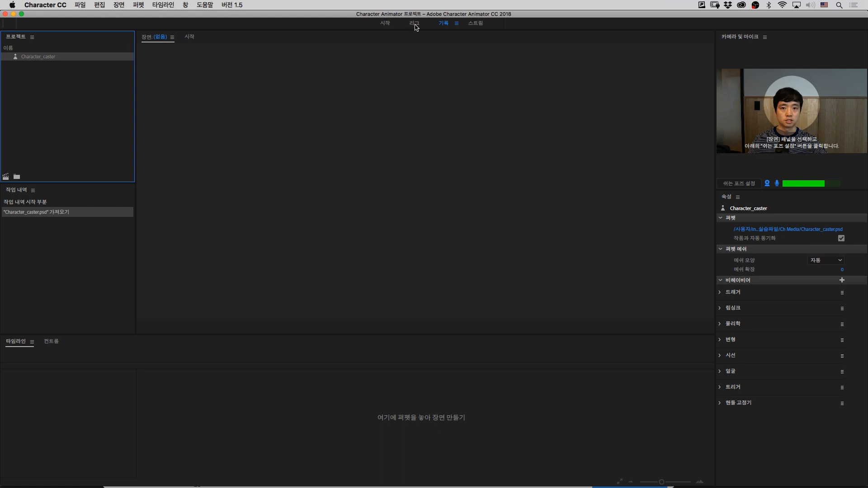
- Open the Character_caster puppet for rigging and collapse its 썸네일 group
{"action": "double_click", "coordinate": [46, 59]}
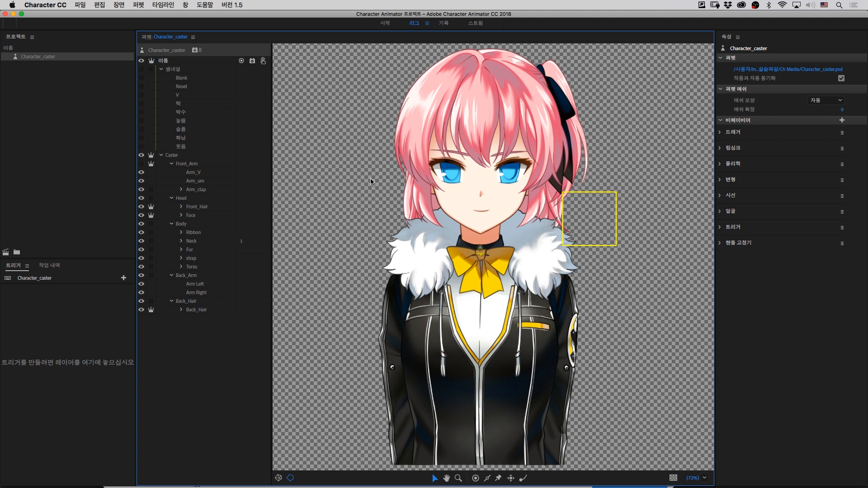
{"action": "left_click", "coordinate": [160, 70]}
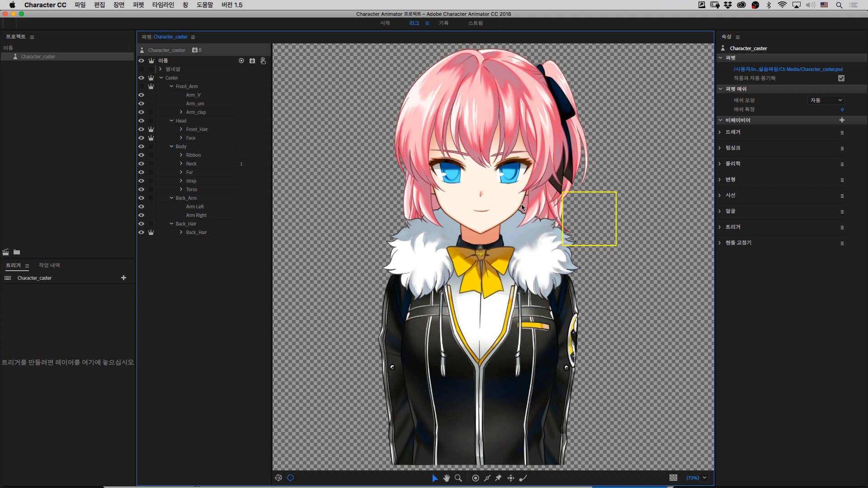
- Look over the project, trigger and puppet property areas, and read through the Front_Arm layer's properties and tags
{"action": "left_click", "coordinate": [62, 103]}
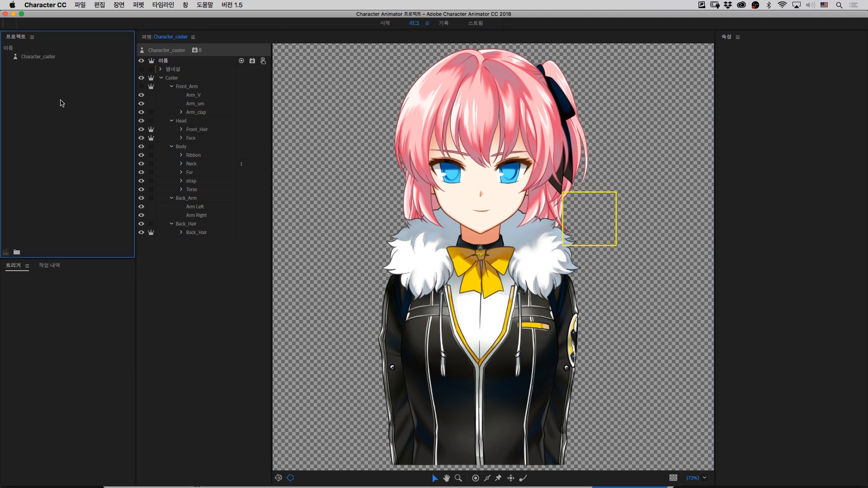
{"action": "left_click", "coordinate": [41, 61]}
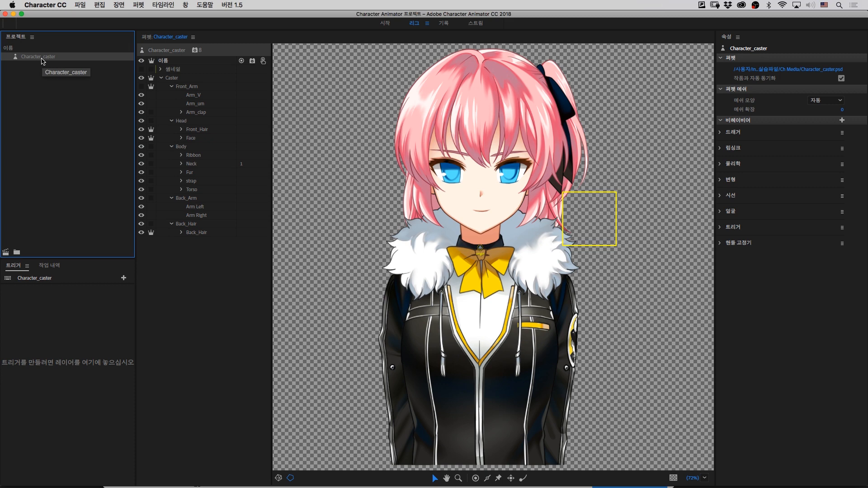
{"action": "left_click", "coordinate": [91, 315]}
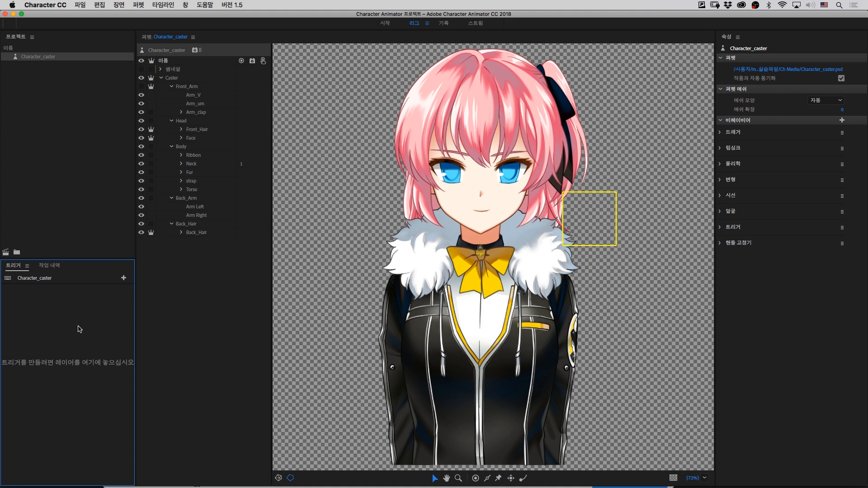
{"action": "left_click", "coordinate": [778, 362]}
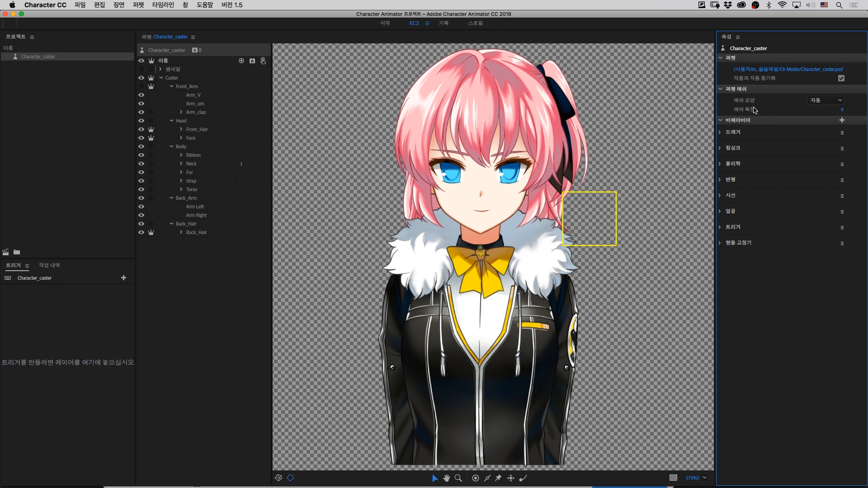
{"action": "left_click", "coordinate": [204, 88]}
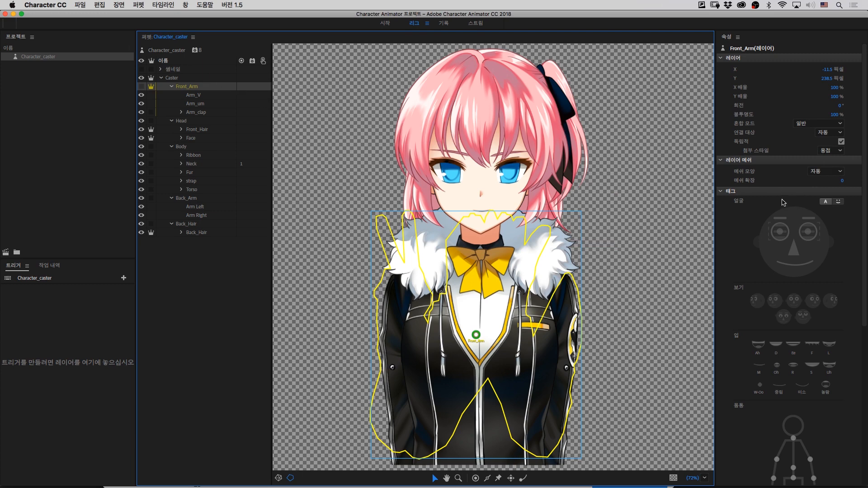
{"action": "scroll", "coordinate": [789, 241], "scroll_direction": "down", "scroll_amount": 10}
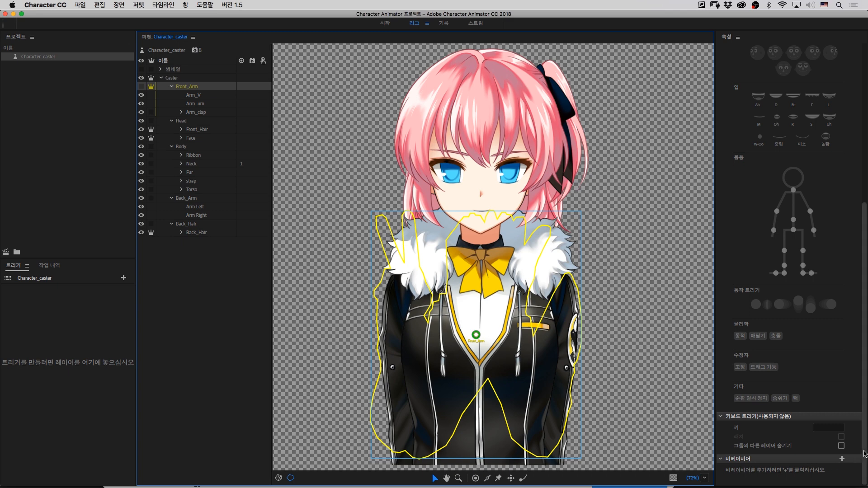
{"action": "left_click_drag", "start_coordinate": [861, 455], "coordinate": [625, 243]}
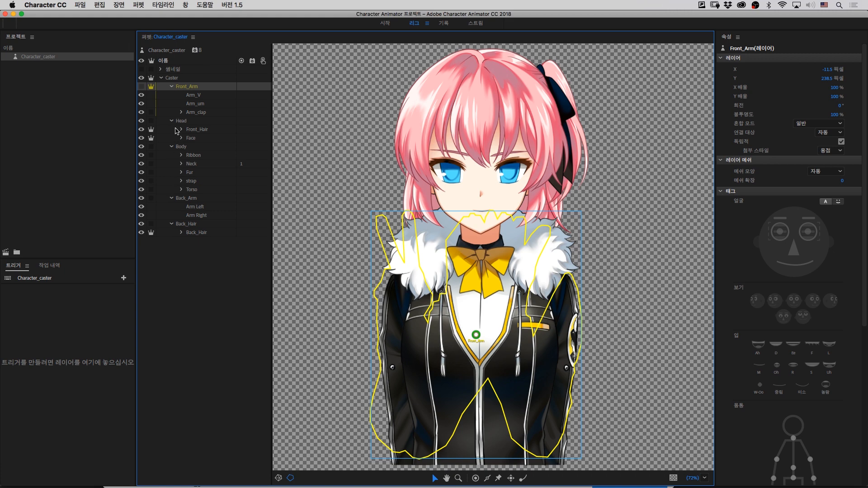
- Collapse the Front_Arm, Head, Body, Back_Arm and Back_Hair groups inside Caster
{"action": "left_click", "coordinate": [179, 80]}
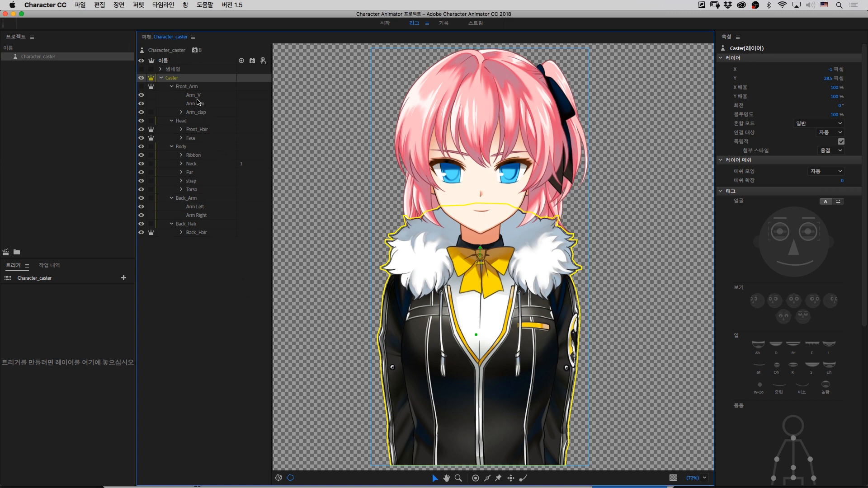
{"action": "left_click", "coordinate": [175, 88]}
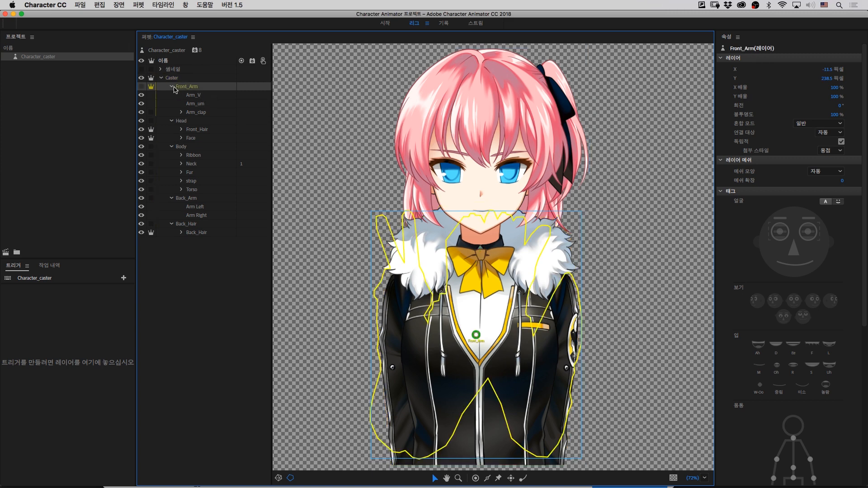
{"action": "left_click", "coordinate": [172, 86]}
{"action": "left_click", "coordinate": [171, 95]}
{"action": "left_click", "coordinate": [171, 103]}
{"action": "left_click", "coordinate": [171, 112]}
{"action": "left_click", "coordinate": [172, 120]}
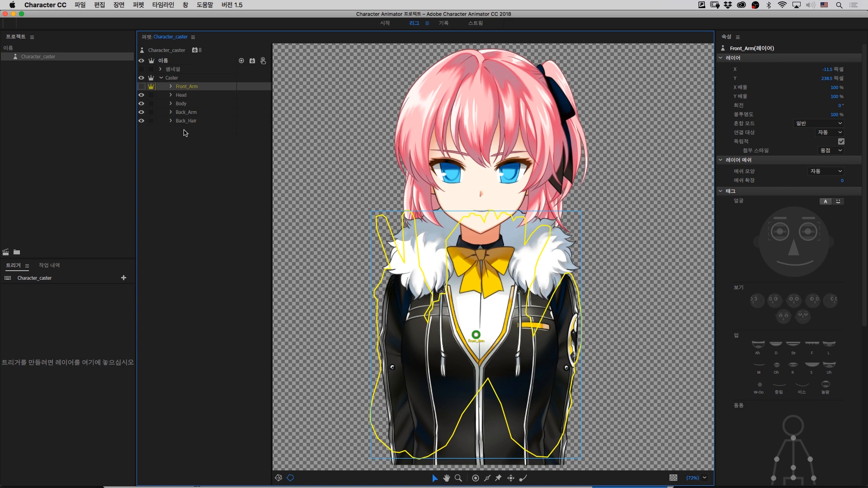
- Show the Front_Arm group to view its arm poses, and hide it again
{"action": "left_click", "coordinate": [191, 99]}
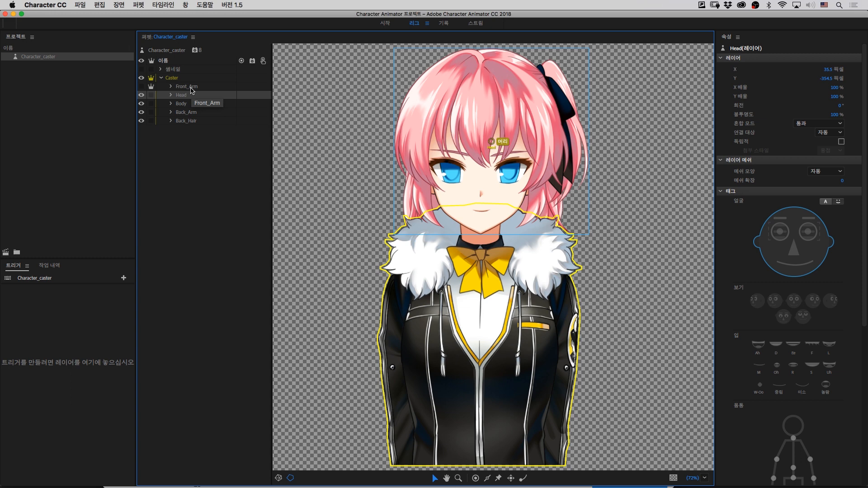
{"action": "left_click", "coordinate": [191, 88]}
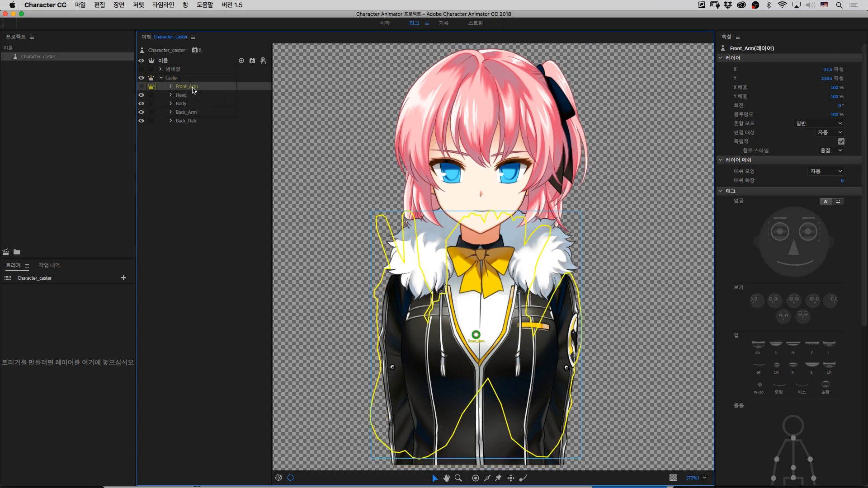
{"action": "left_click", "coordinate": [142, 87]}
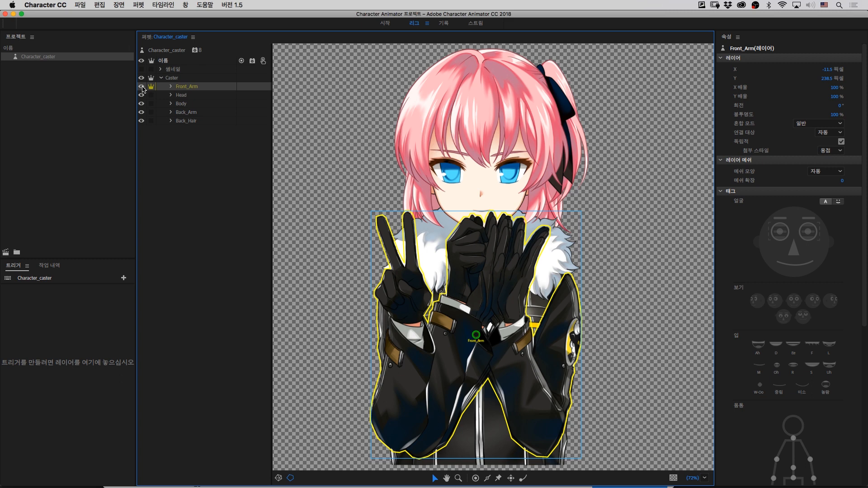
{"action": "left_click", "coordinate": [142, 86]}
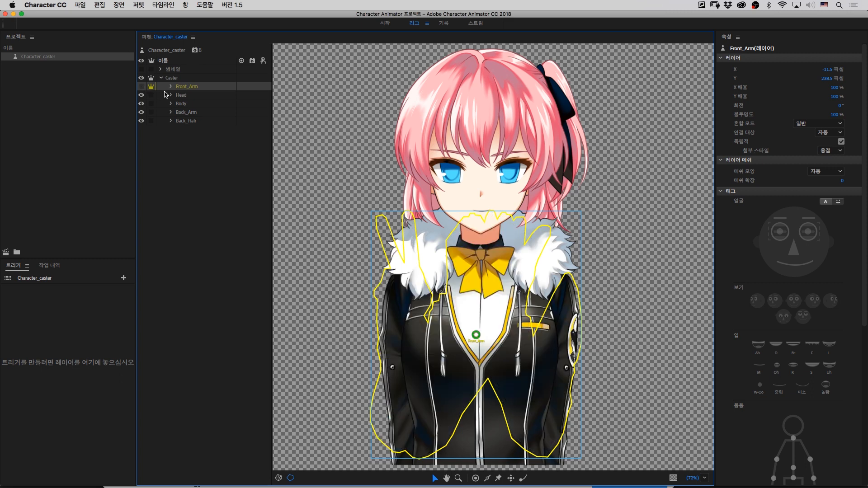
- Review the Head group's tags in text and picture form, and move its handle down to the chin
{"action": "left_click", "coordinate": [182, 97]}
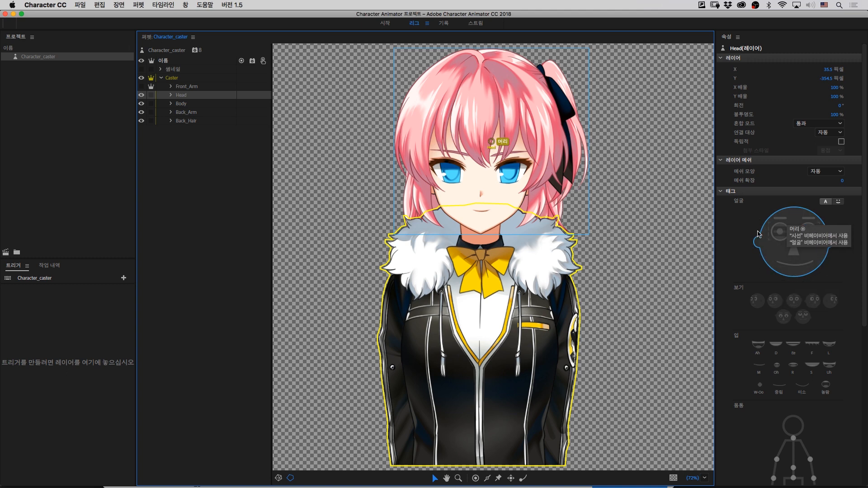
{"action": "left_click", "coordinate": [825, 202]}
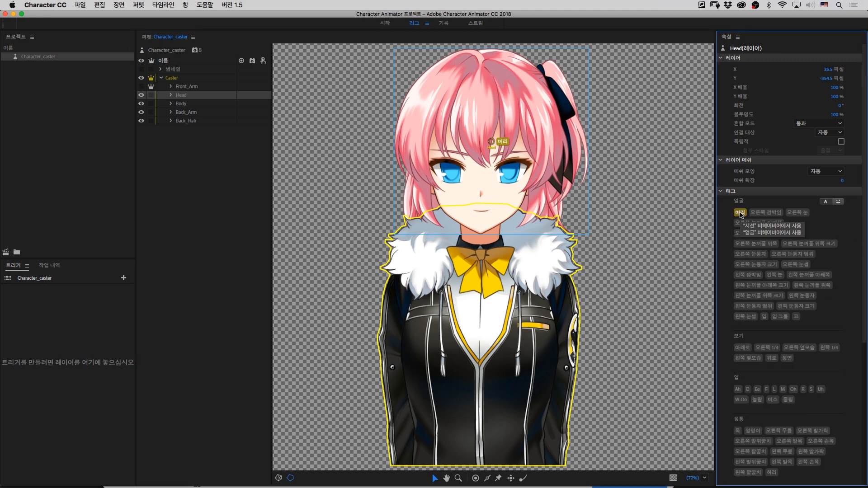
{"action": "left_click", "coordinate": [838, 202]}
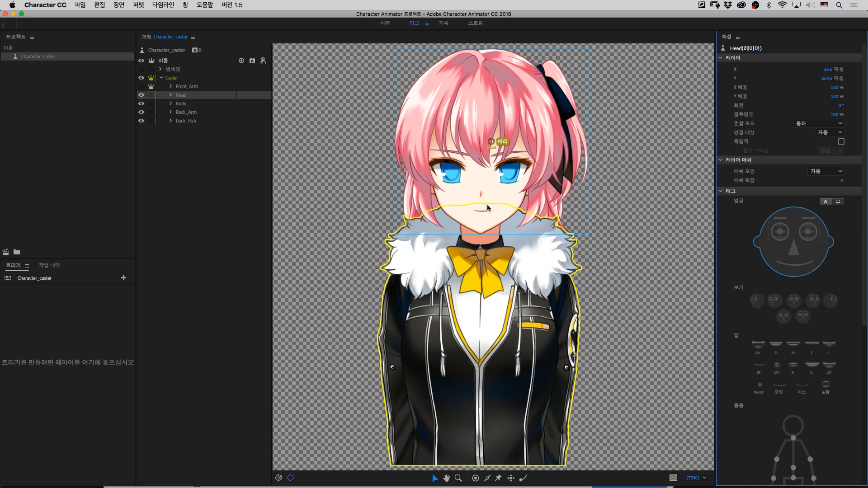
{"action": "left_click", "coordinate": [491, 141]}
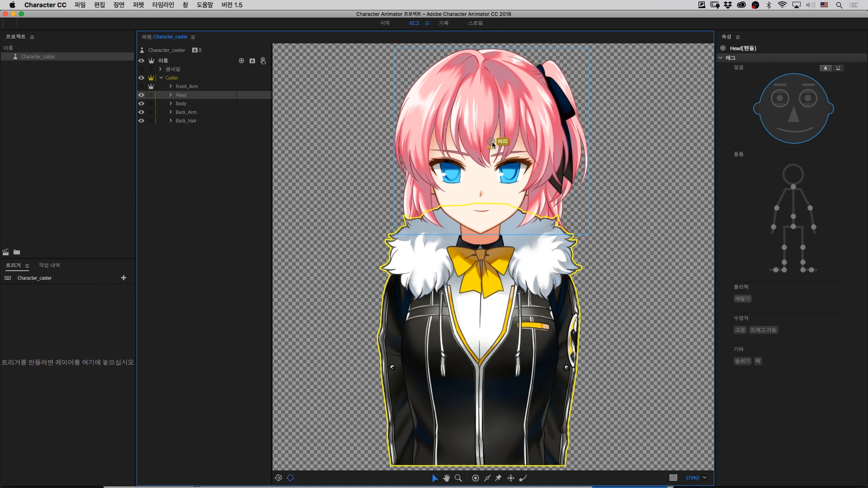
{"action": "left_click_drag", "start_coordinate": [492, 142], "coordinate": [482, 227]}
- Move the handles of the Body and Back_Arm groups down to the centre of the jacket's lower edge
{"action": "left_click", "coordinate": [185, 103]}
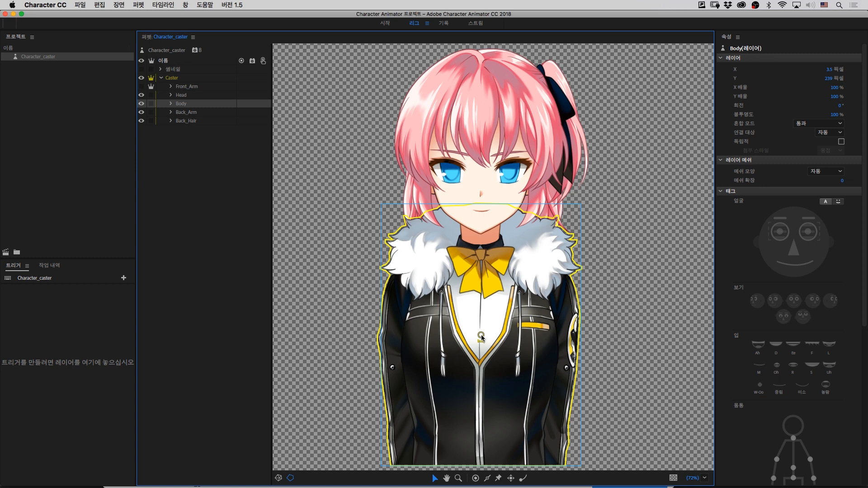
{"action": "left_click_drag", "start_coordinate": [481, 337], "coordinate": [480, 458]}
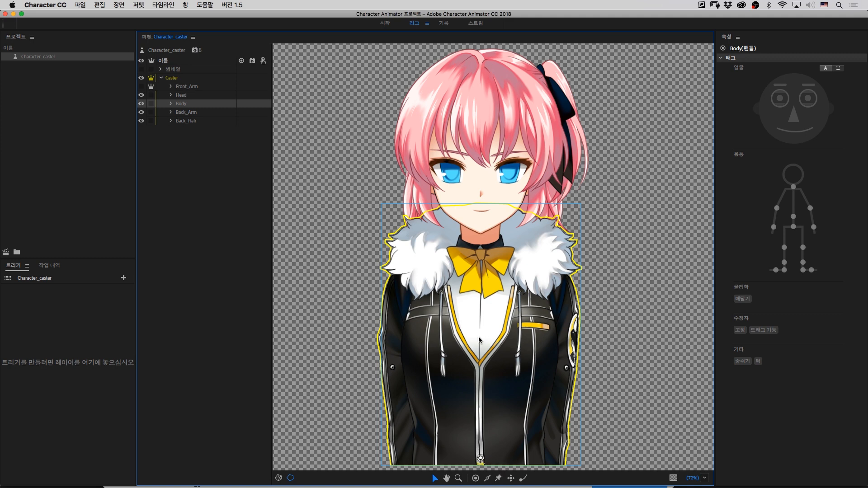
{"action": "left_click", "coordinate": [186, 113]}
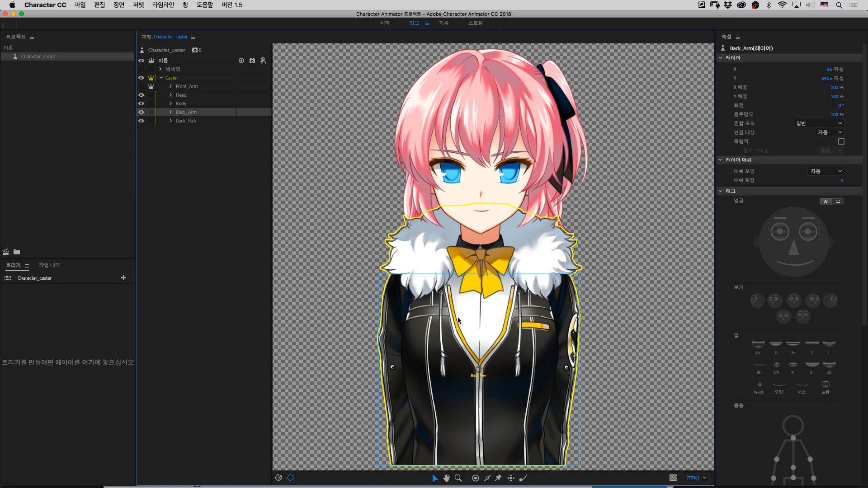
{"action": "left_click_drag", "start_coordinate": [479, 371], "coordinate": [479, 458]}
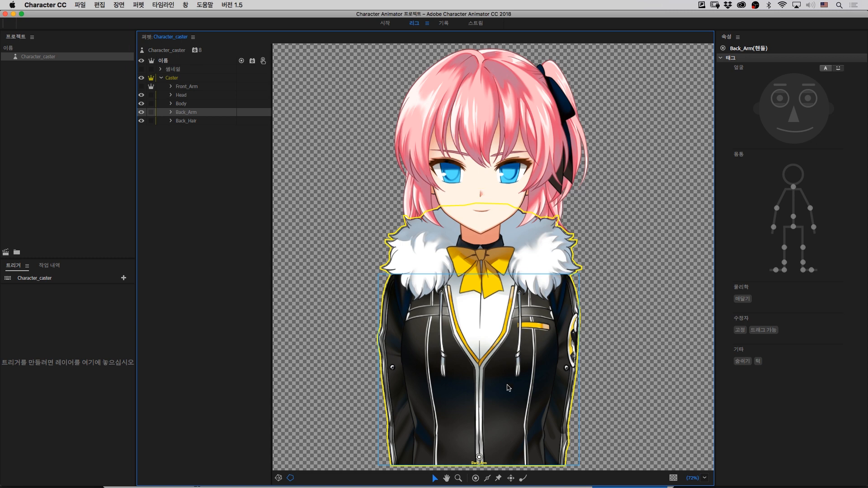
{"action": "left_click", "coordinate": [182, 78]}
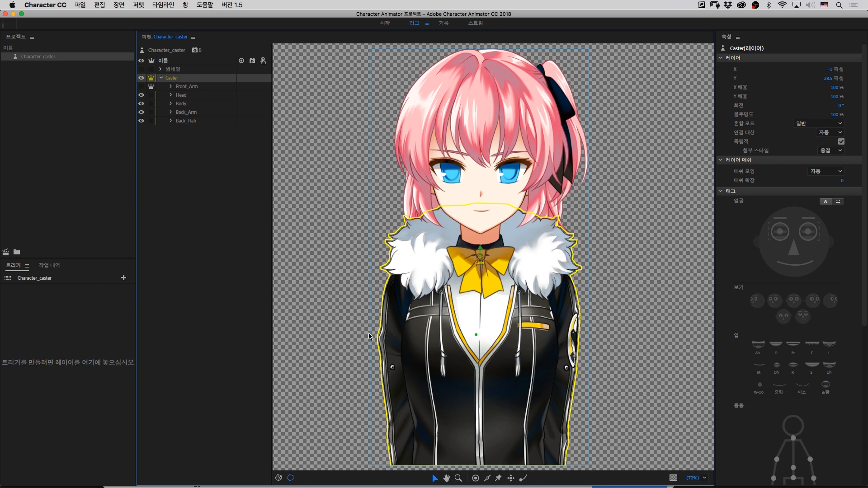
{"action": "left_click", "coordinate": [378, 76]}
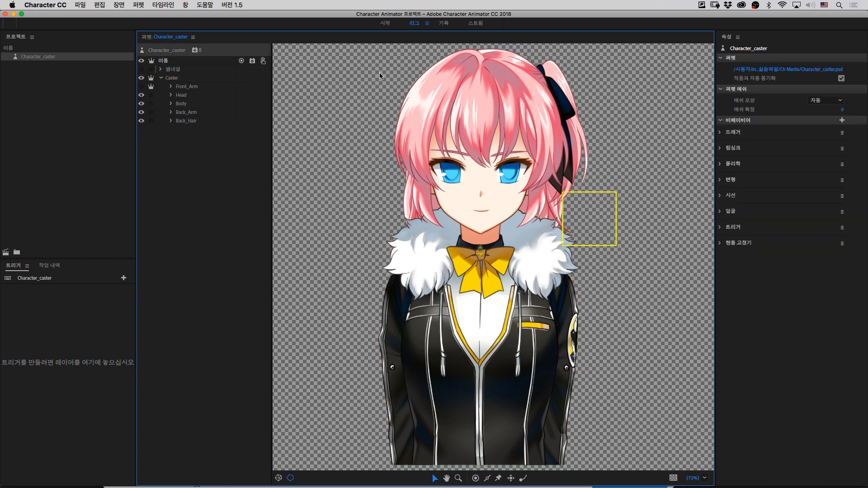
- Move the Caster group's handle down to the centre of the jacket's lower edge and compare it with the Back_Arm and Body handles
{"action": "left_click", "coordinate": [180, 80]}
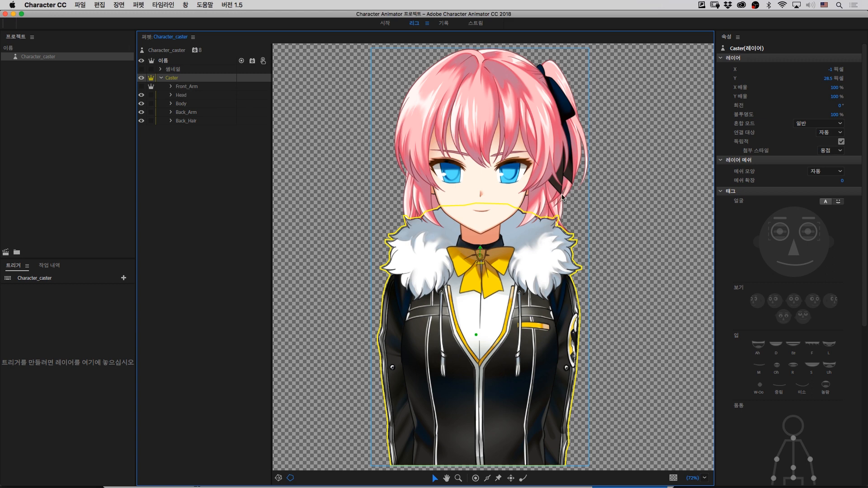
{"action": "left_click", "coordinate": [480, 260]}
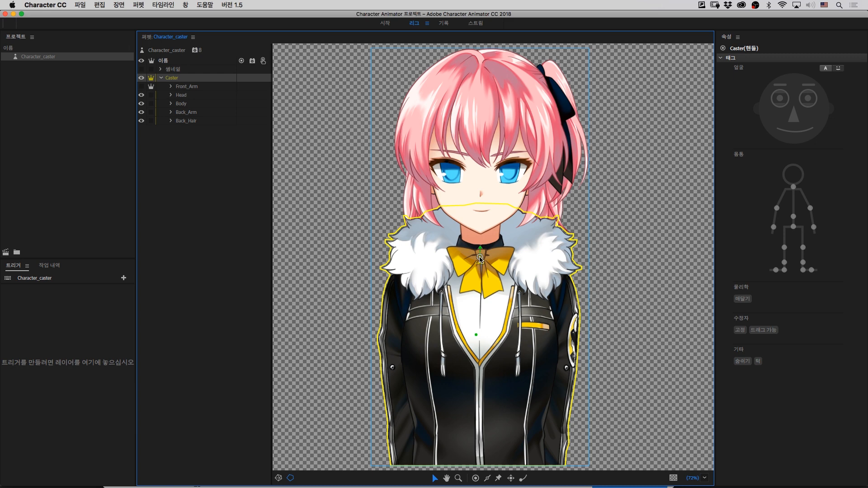
{"action": "left_click_drag", "start_coordinate": [480, 259], "coordinate": [479, 459]}
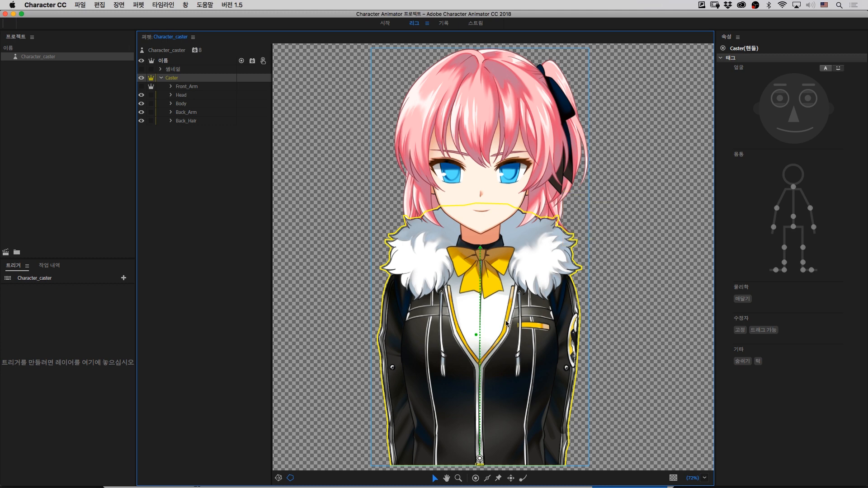
{"action": "left_click", "coordinate": [198, 113]}
{"action": "left_click", "coordinate": [190, 96]}
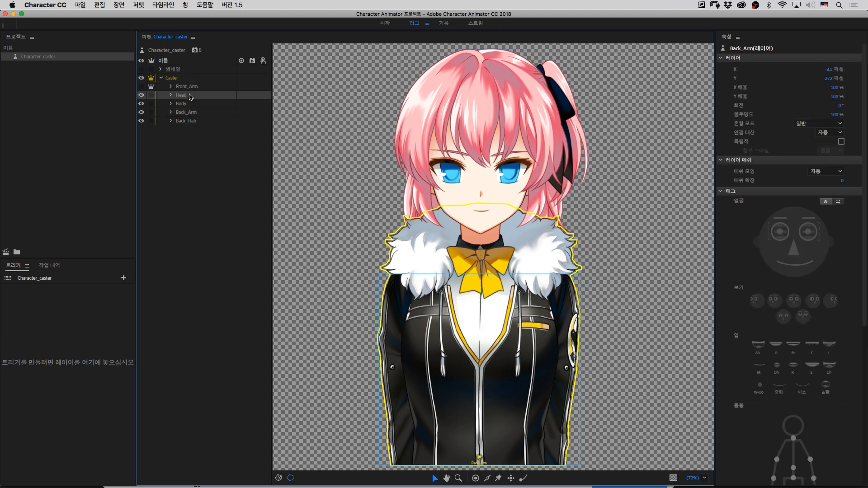
{"action": "left_click", "coordinate": [190, 113]}
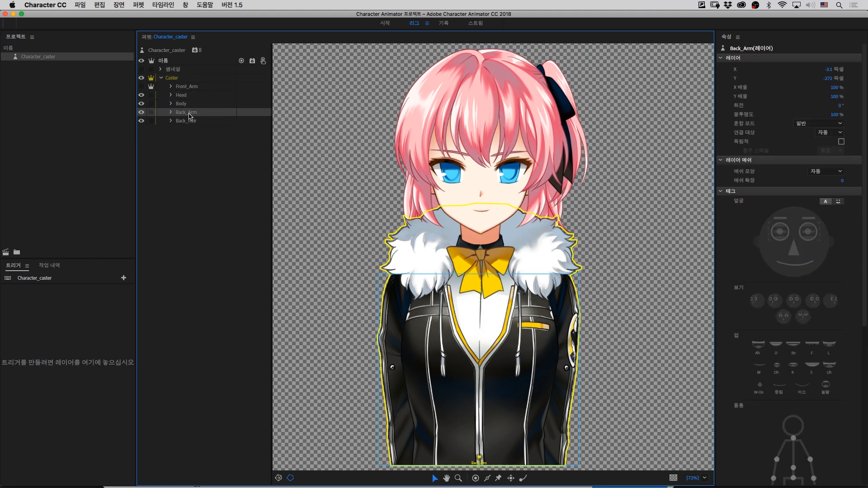
{"action": "left_click", "coordinate": [191, 97]}
{"action": "left_click", "coordinate": [190, 105]}
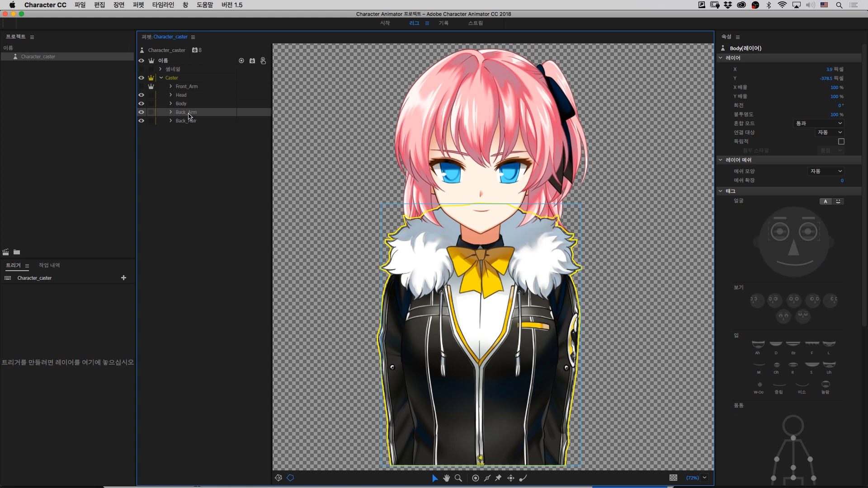
- Tag the Back_Hair group as 머리 (Head) to match the Head group, and check the tag in text form
{"action": "left_click", "coordinate": [191, 122]}
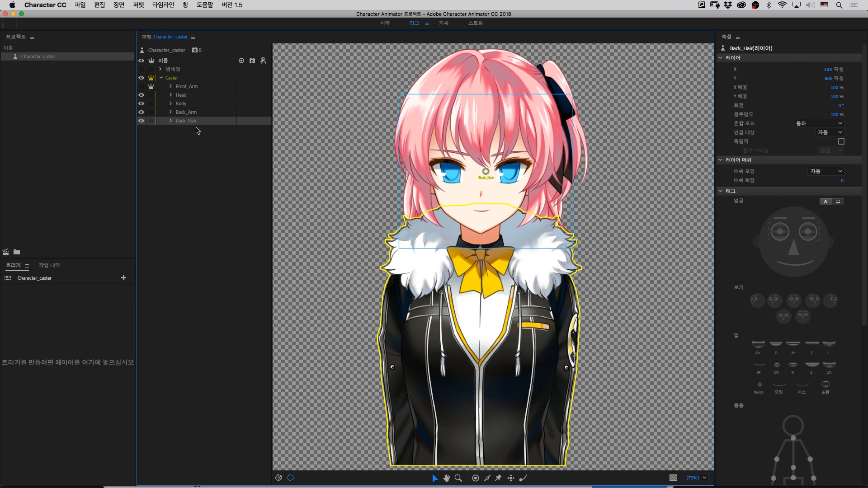
{"action": "left_click", "coordinate": [183, 97]}
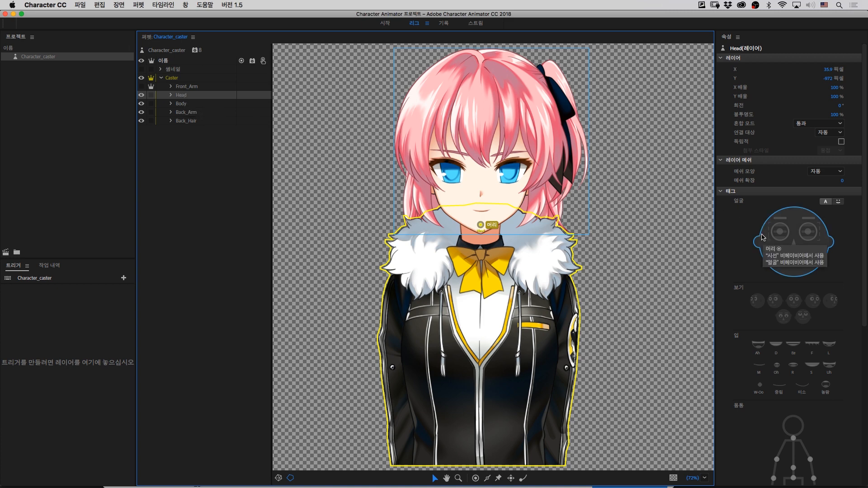
{"action": "left_click", "coordinate": [194, 122]}
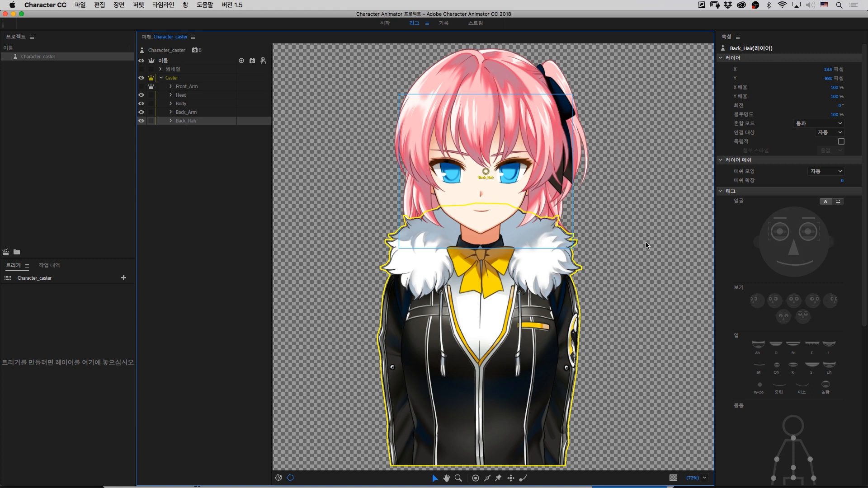
{"action": "left_click", "coordinate": [766, 259]}
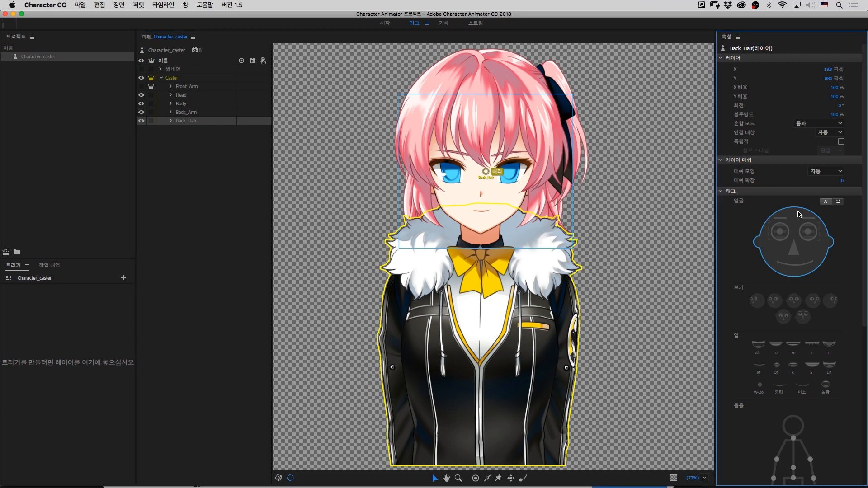
{"action": "left_click", "coordinate": [825, 202]}
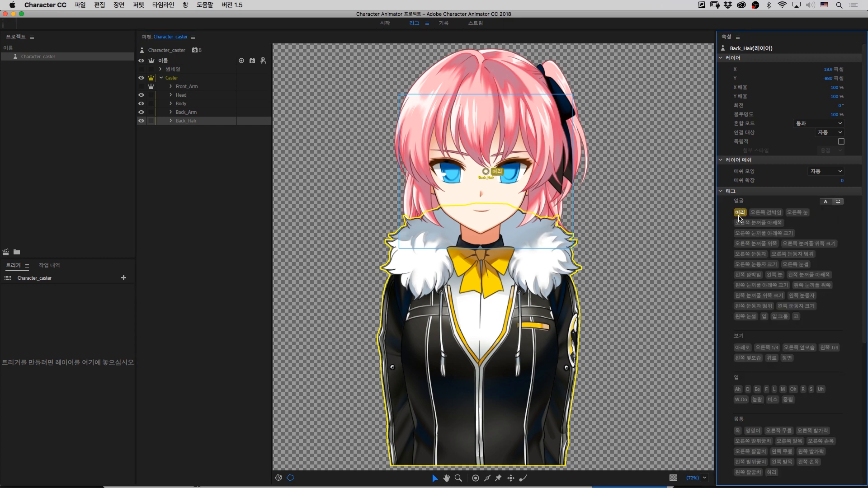
{"action": "left_click", "coordinate": [838, 201]}
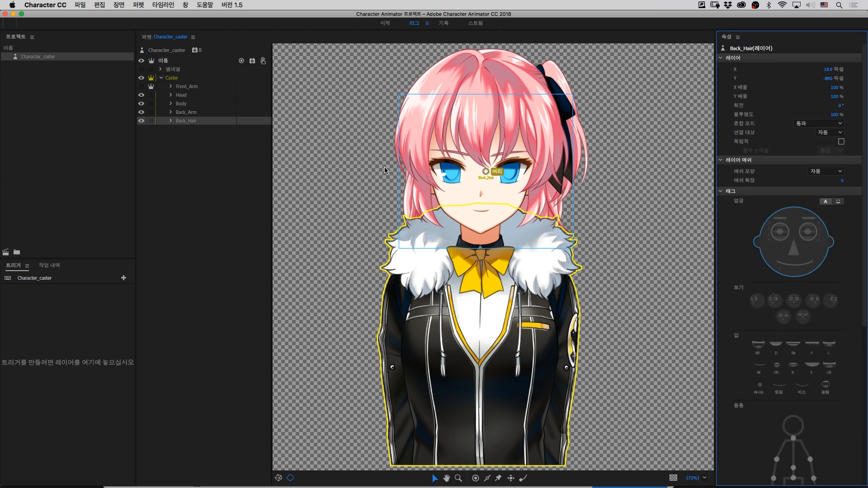
- Move the Back_Hair group's handle down to the chin and nudge the Head group's handle slightly lower to line up with it
{"action": "left_click", "coordinate": [486, 173]}
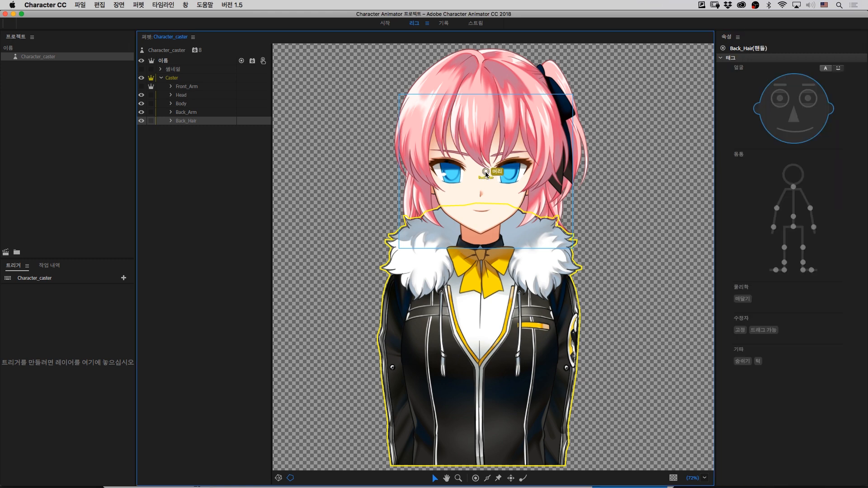
{"action": "left_click_drag", "start_coordinate": [486, 173], "coordinate": [481, 229]}
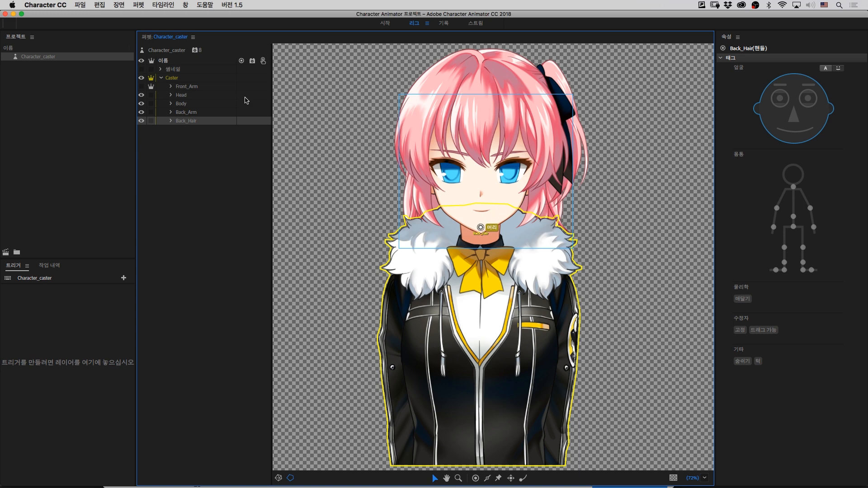
{"action": "left_click", "coordinate": [182, 95]}
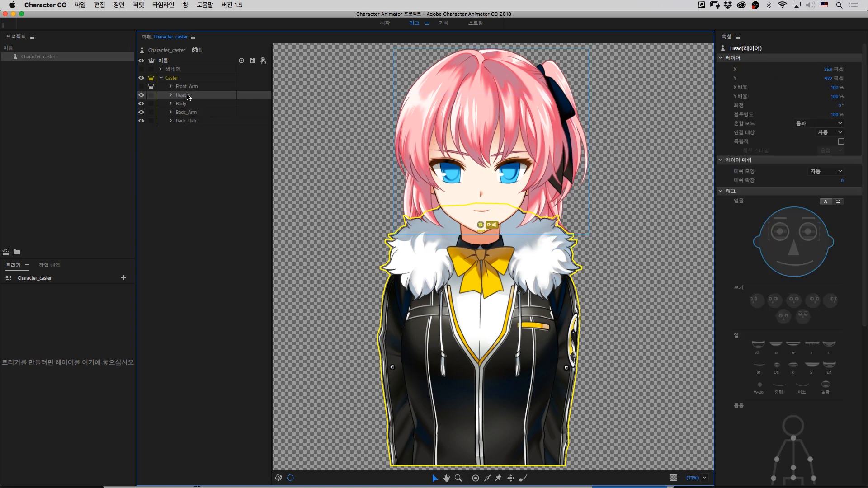
{"action": "left_click", "coordinate": [185, 122]}
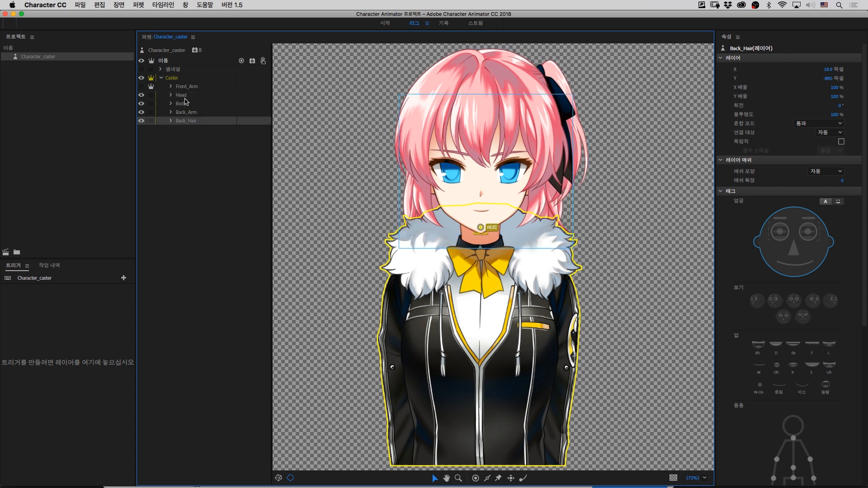
{"action": "left_click", "coordinate": [481, 229]}
{"action": "left_click", "coordinate": [193, 96]}
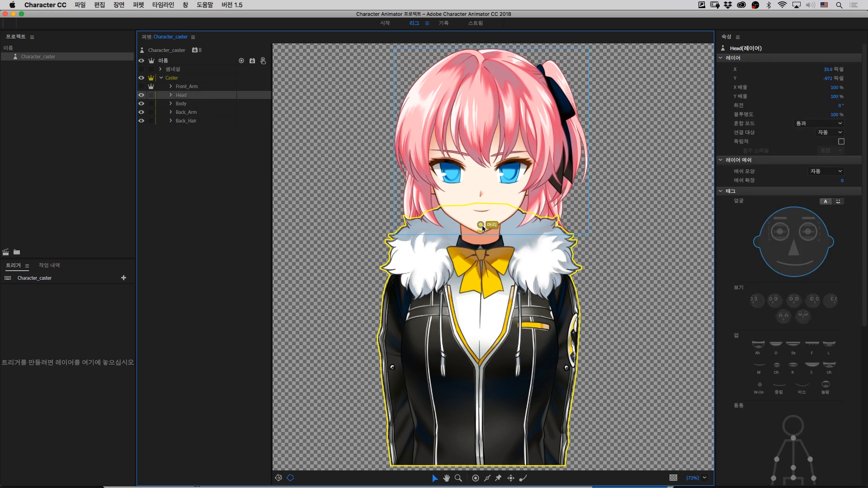
{"action": "left_click_drag", "start_coordinate": [482, 228], "coordinate": [482, 231]}
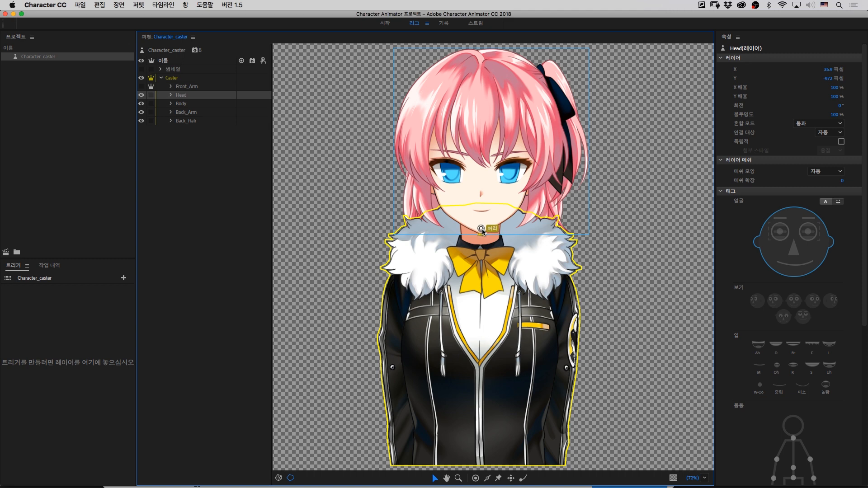
- Add the 얼굴 (Face) behavior to the Back_Hair group
{"action": "left_click", "coordinate": [193, 121]}
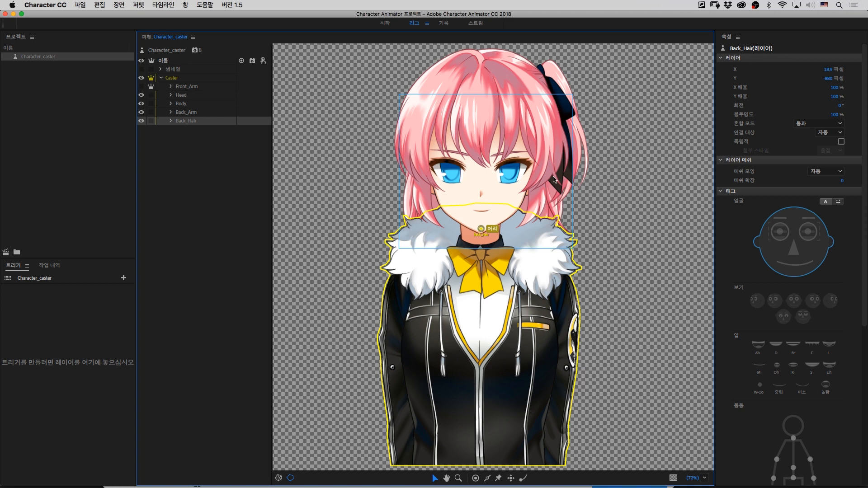
{"action": "left_click", "coordinate": [721, 191]}
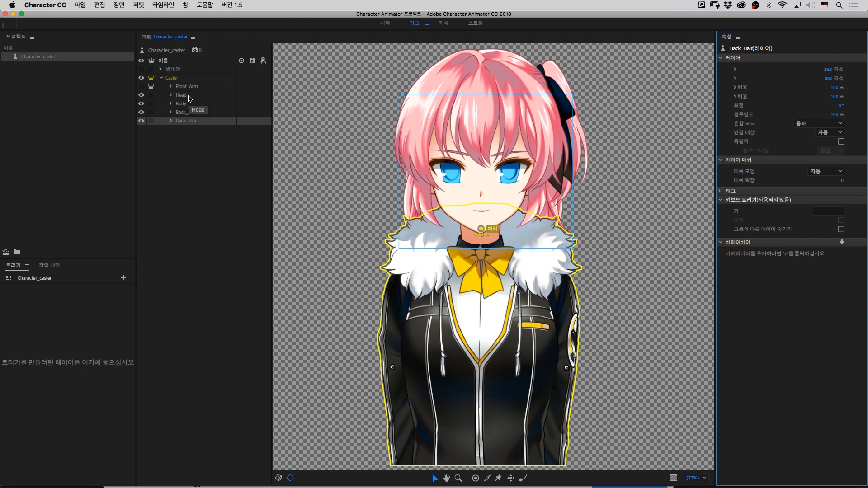
{"action": "left_click", "coordinate": [841, 243]}
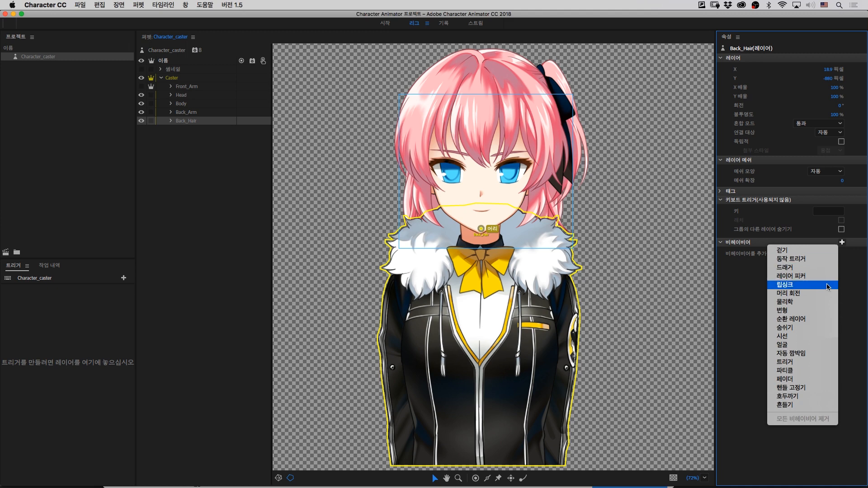
{"action": "left_click", "coordinate": [789, 346]}
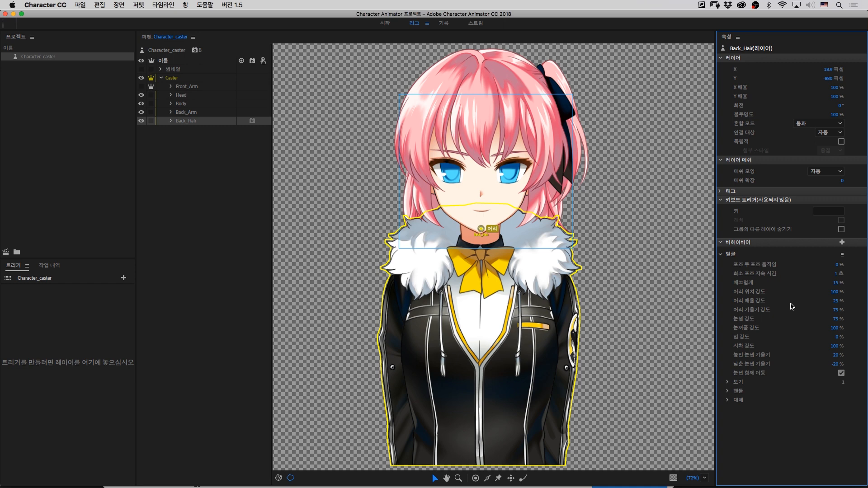
{"action": "left_click", "coordinate": [721, 255]}
{"action": "left_click", "coordinate": [193, 96]}
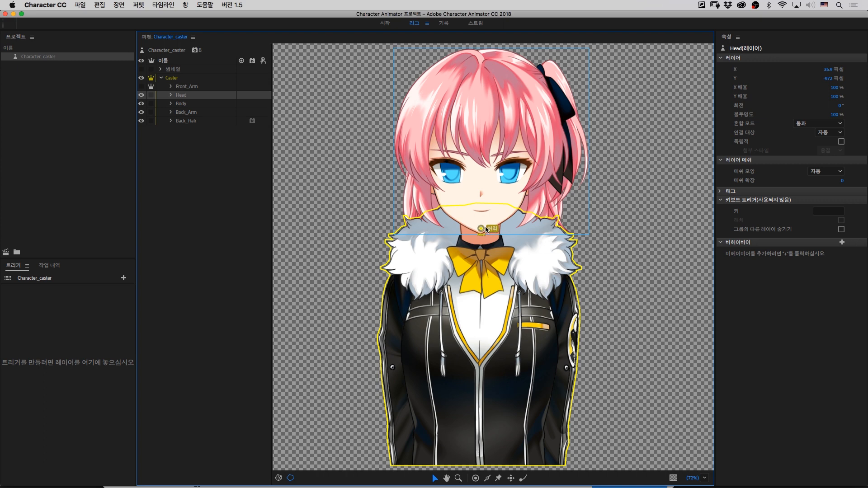
{"action": "left_click", "coordinate": [214, 190]}
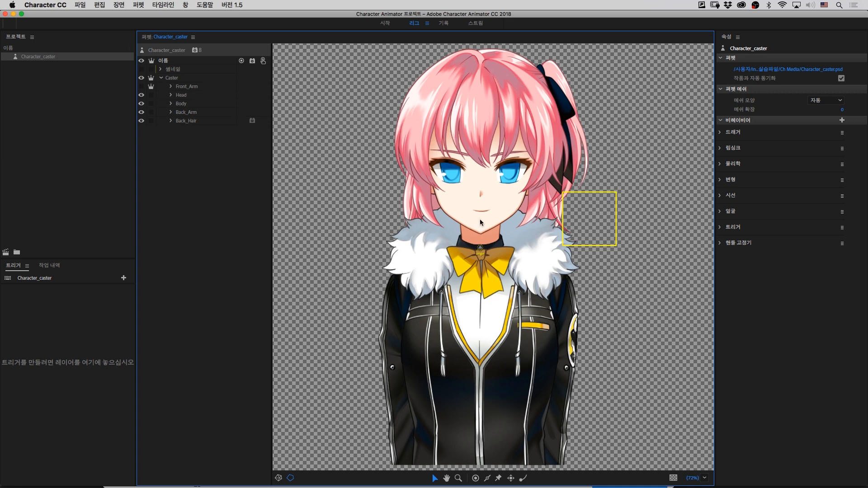
- Switch to the 스트림 (Stream) workspace and create a new scene from the Character_caster puppet
{"action": "left_click", "coordinate": [475, 23]}
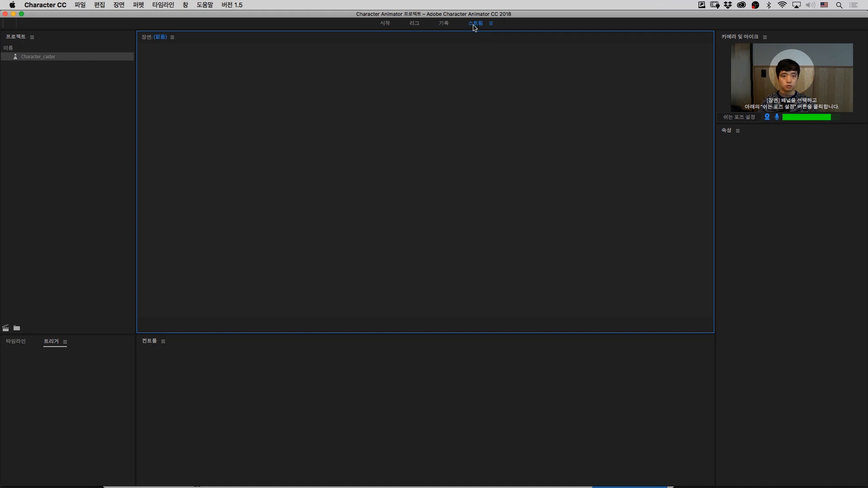
{"action": "left_click", "coordinate": [445, 24]}
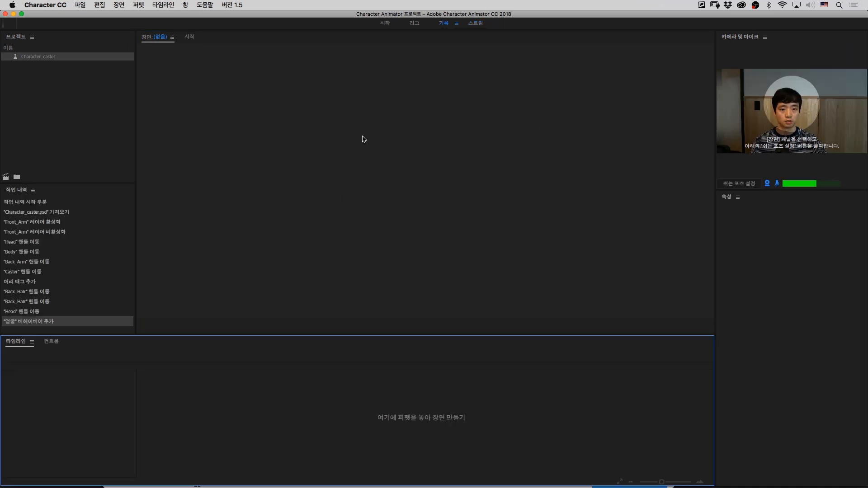
{"action": "left_click", "coordinate": [475, 23]}
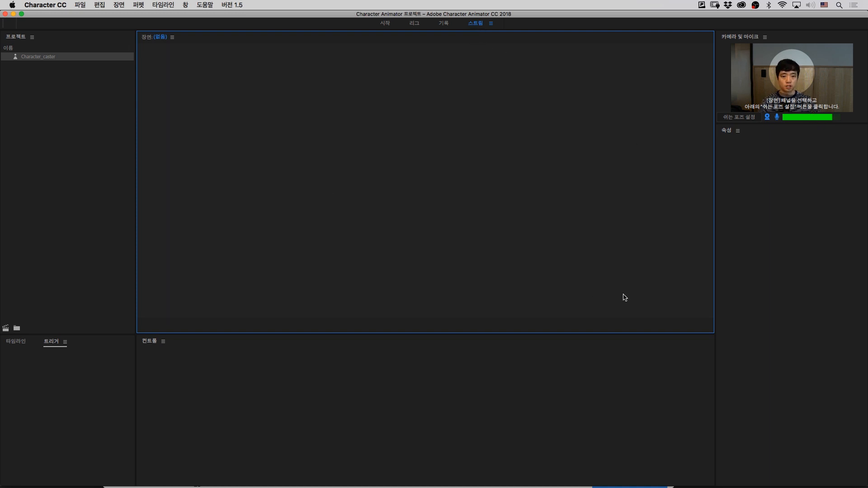
{"action": "left_click", "coordinate": [38, 57]}
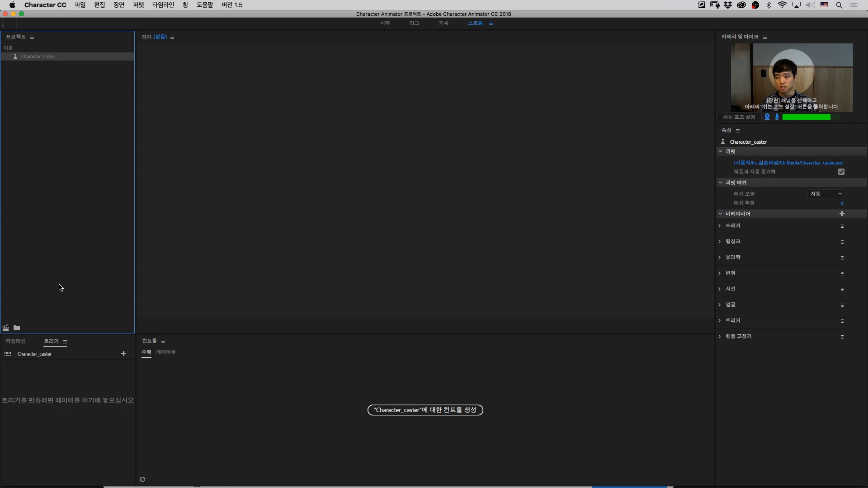
{"action": "left_click", "coordinate": [6, 328]}
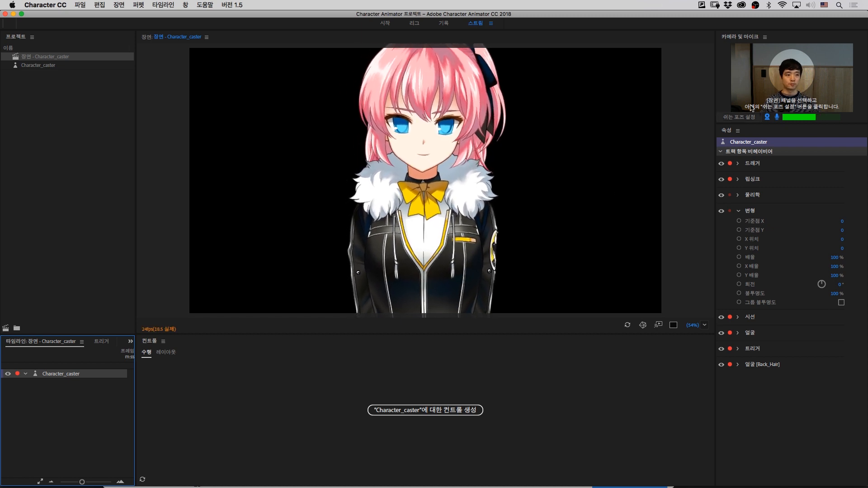
- Maximize the camera view to examine the face-tracking points, and restore the workspace layout
{"action": "left_click", "coordinate": [756, 82]}
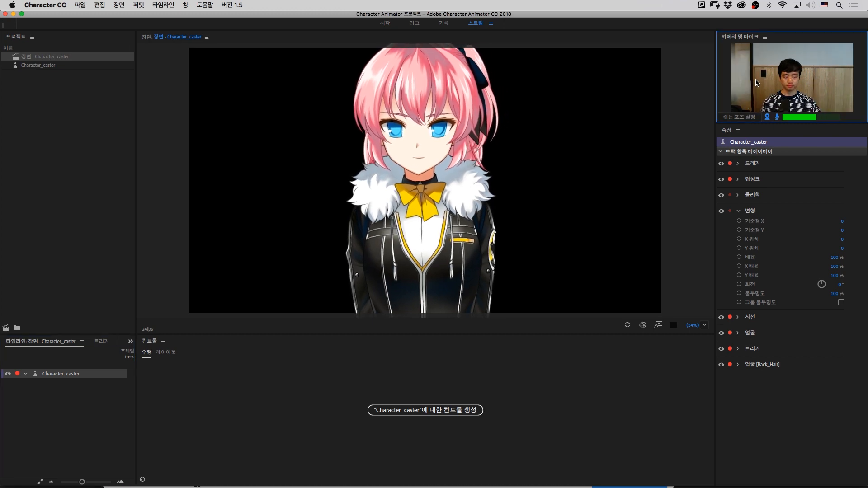
{"action": "key", "text": "grave"}
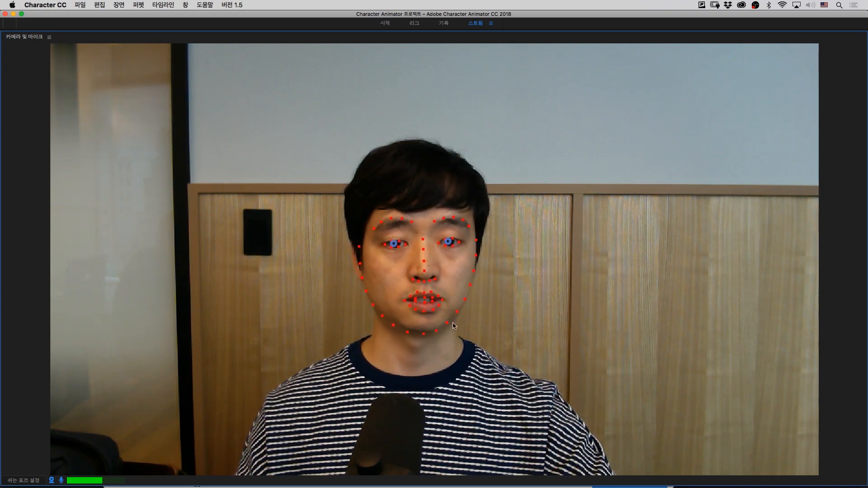
{"action": "key", "text": "grave"}
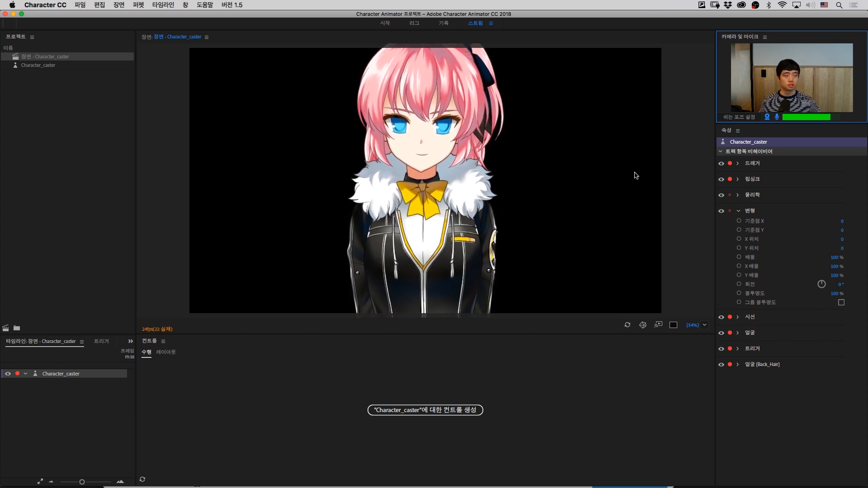
- Set the puppet's overall scale (배율) in its 변형 (Transform) behavior to 87%
{"action": "left_click", "coordinate": [738, 211]}
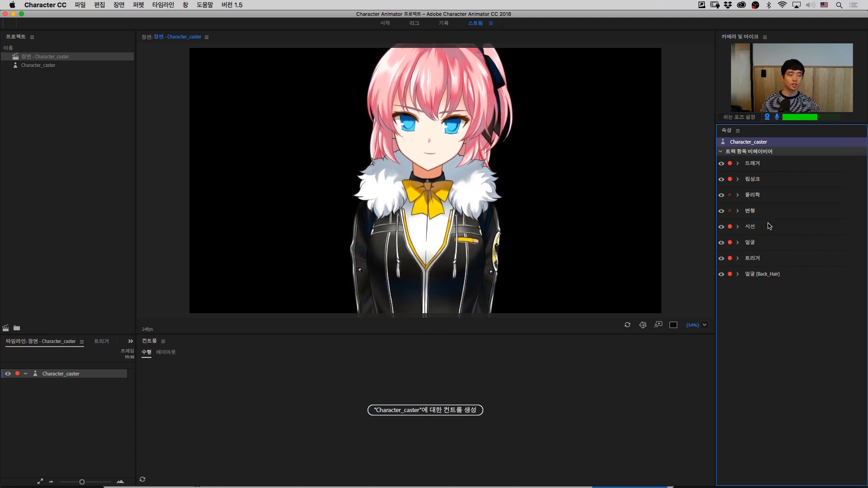
{"action": "left_click", "coordinate": [738, 212]}
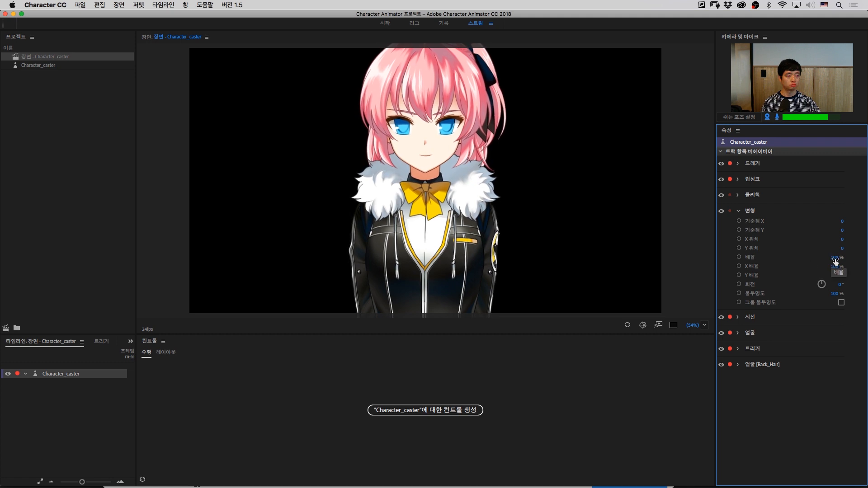
{"action": "left_click_drag", "start_coordinate": [834, 258], "coordinate": [828, 260]}
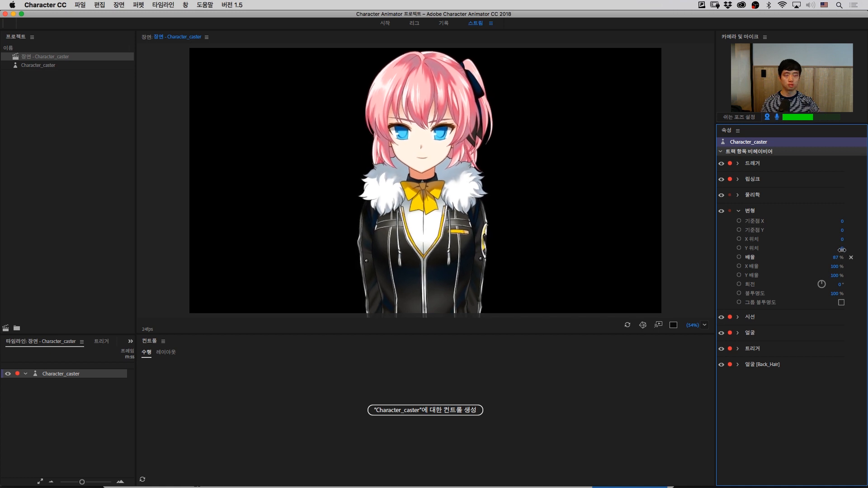
- Set the puppet's Y 위치 (Y position) in its 변형 (Transform) behavior to 57
{"action": "left_click_drag", "start_coordinate": [837, 251], "coordinate": [862, 244]}
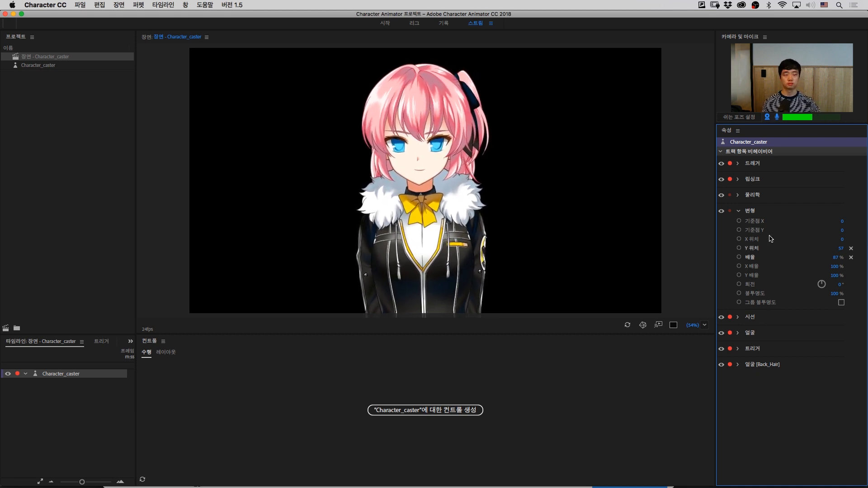
{"action": "left_click", "coordinate": [739, 211]}
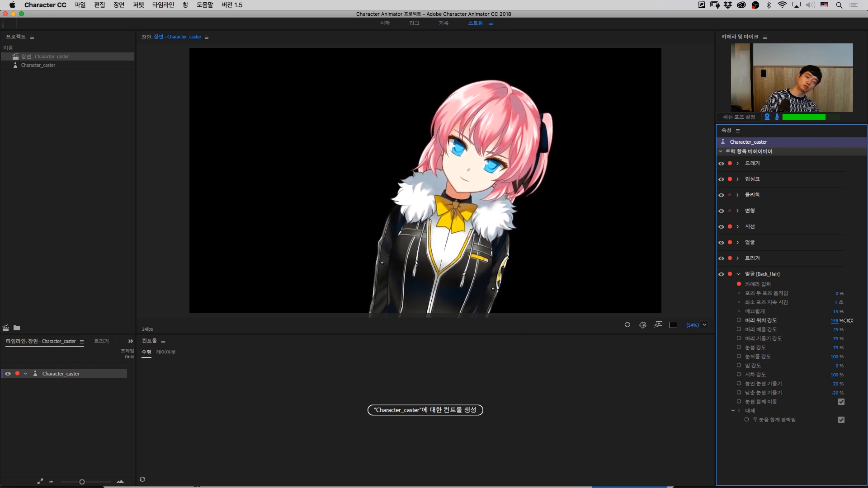
- Set 머리 위치 강도 (head position strength) in the 얼굴 [Back_Hair] behavior to 200%
{"action": "mouse_move", "coordinate": [844, 321]}
{"action": "left_mouse_down"}
{"action": "mouse_move", "coordinate": [832, 326]}
{"action": "mouse_move", "coordinate": [853, 322]}
{"action": "left_mouse_up"}
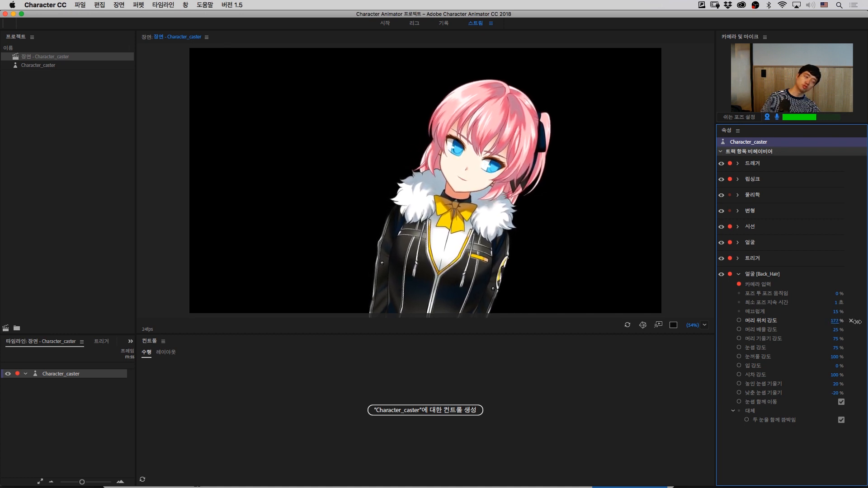
{"action": "left_click", "coordinate": [834, 321]}
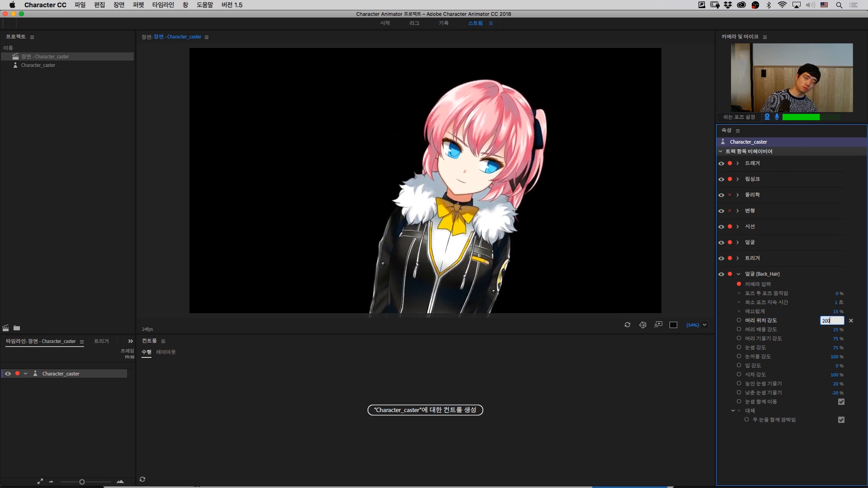
{"action": "type", "text": "200"}
{"action": "key", "text": "Return"}
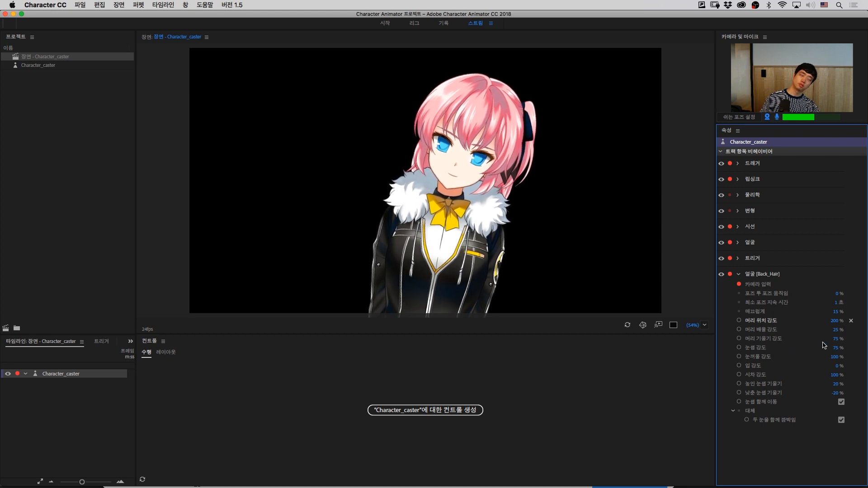
- Set 머리 기울기 강도 (head tilt strength) in the 얼굴 [Back_Hair] behavior to 40% and calibrate the rest pose
{"action": "left_click_drag", "start_coordinate": [835, 344], "coordinate": [817, 337]}
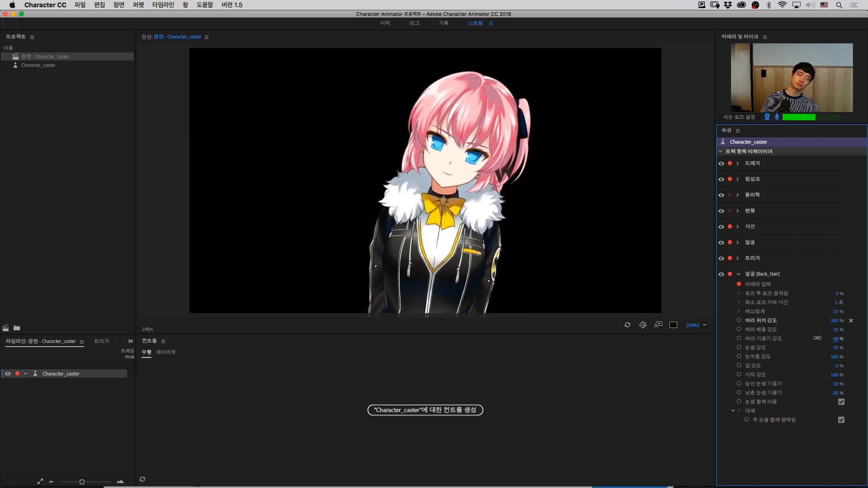
{"action": "left_click", "coordinate": [834, 339]}
{"action": "type", "text": "40"}
{"action": "key", "text": "Return"}
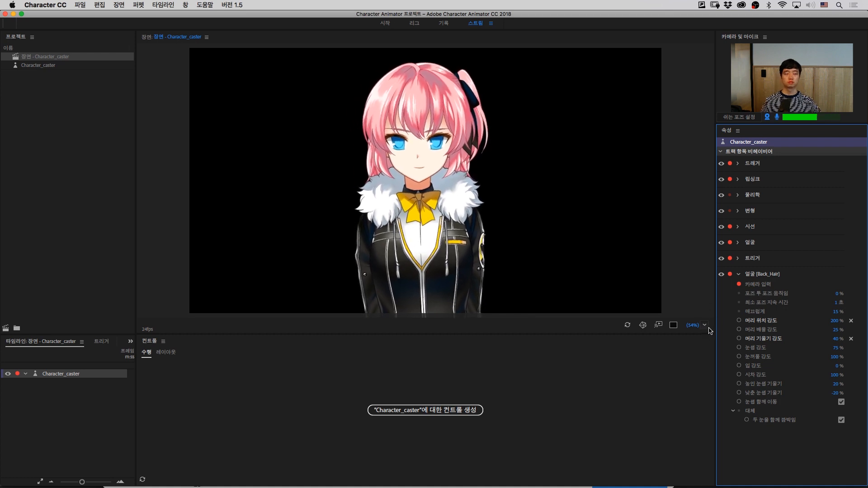
{"action": "left_click", "coordinate": [735, 120]}
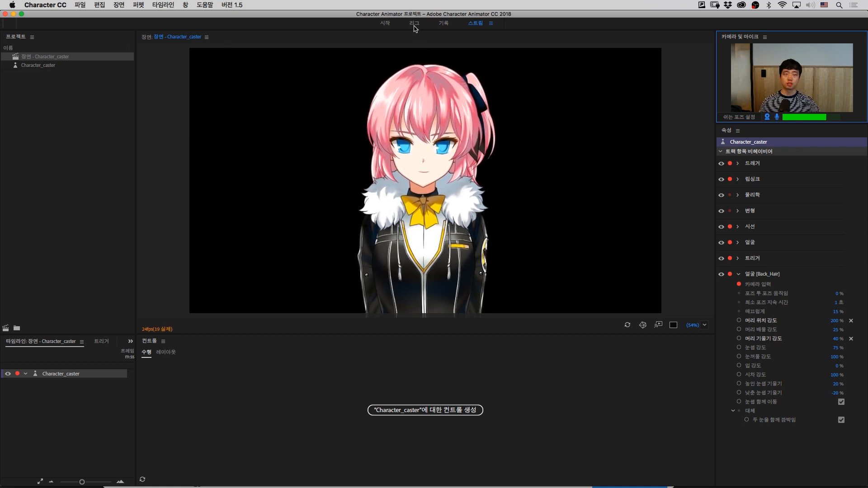
- Open the Character_caster puppet for rigging and expand its Head and Front_Hair groups
{"action": "left_click", "coordinate": [48, 66]}
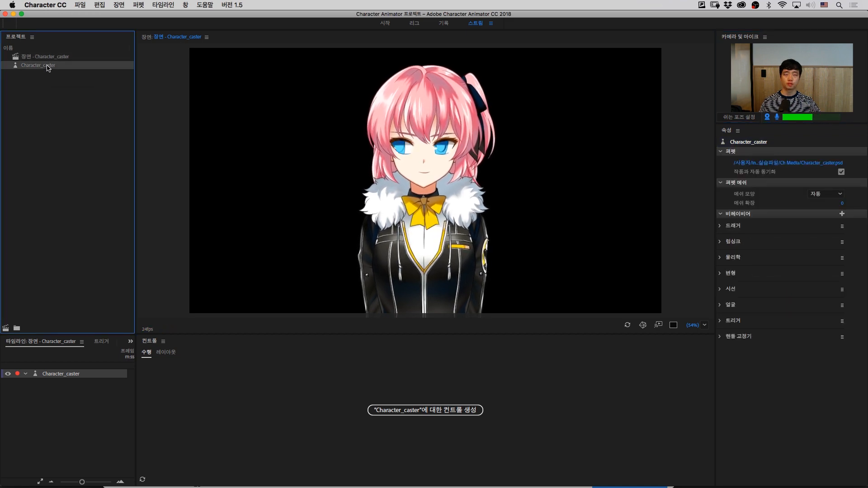
{"action": "double_click", "coordinate": [48, 66]}
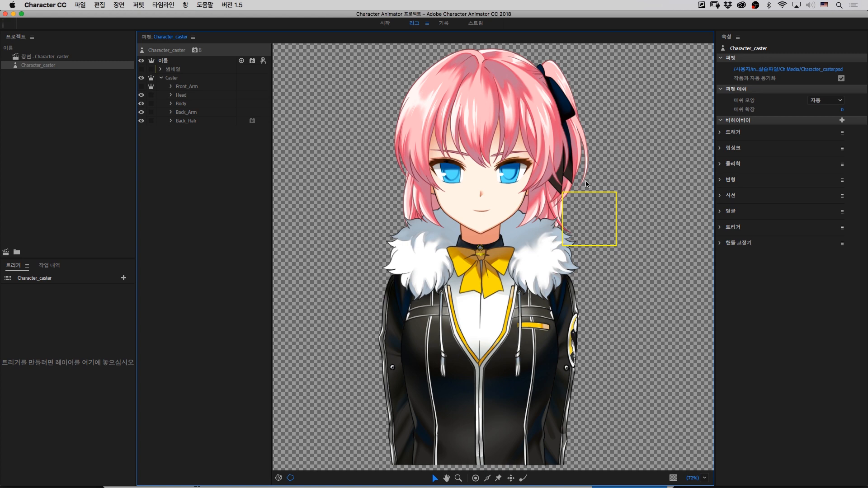
{"action": "left_click", "coordinate": [185, 96]}
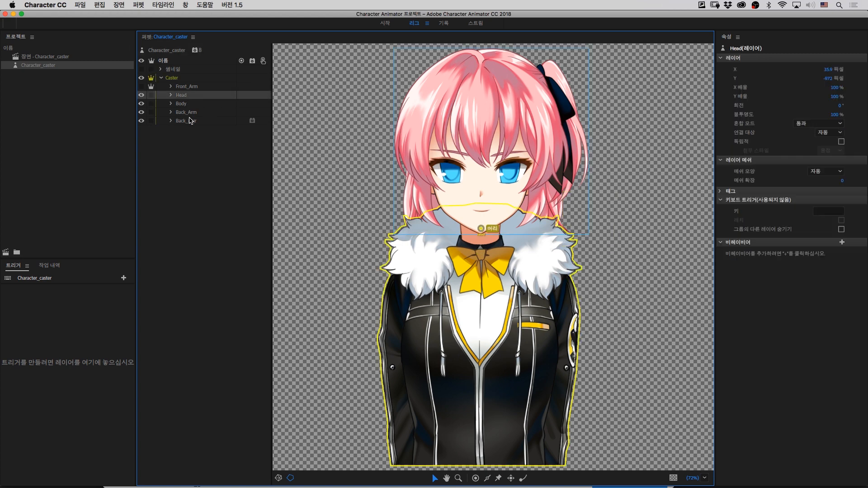
{"action": "left_click", "coordinate": [190, 120]}
{"action": "left_click", "coordinate": [183, 97]}
{"action": "left_click", "coordinate": [171, 95]}
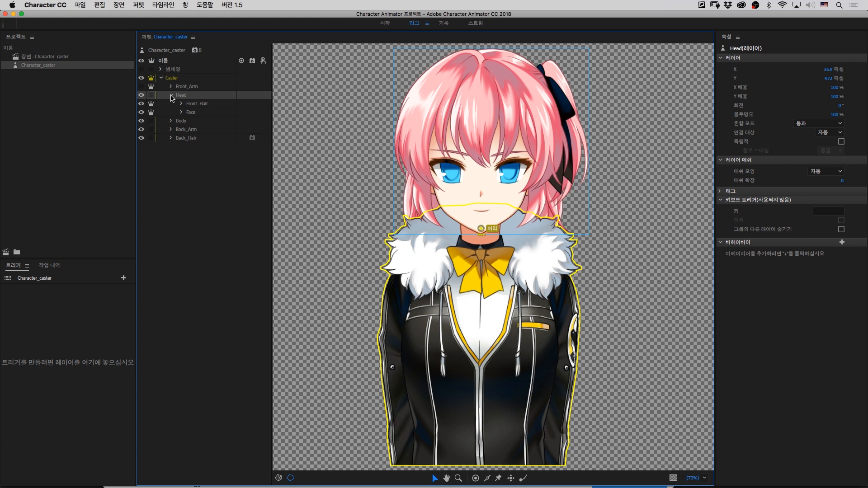
{"action": "left_click", "coordinate": [197, 104]}
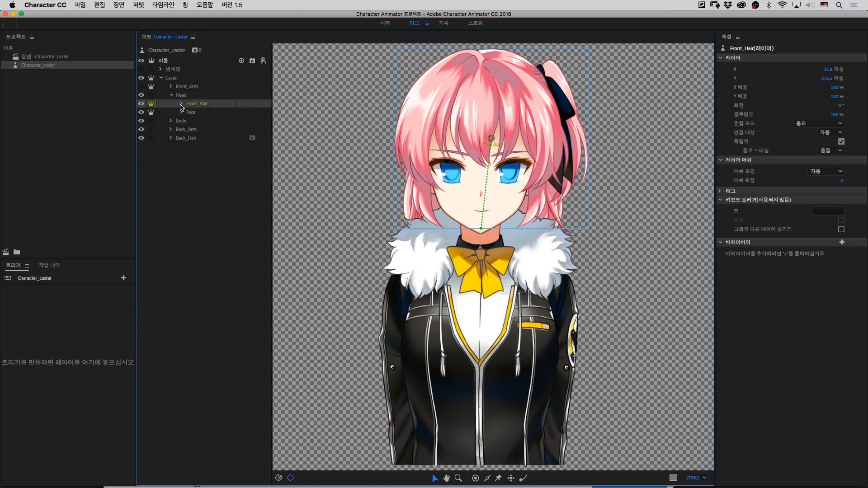
{"action": "left_click", "coordinate": [182, 105]}
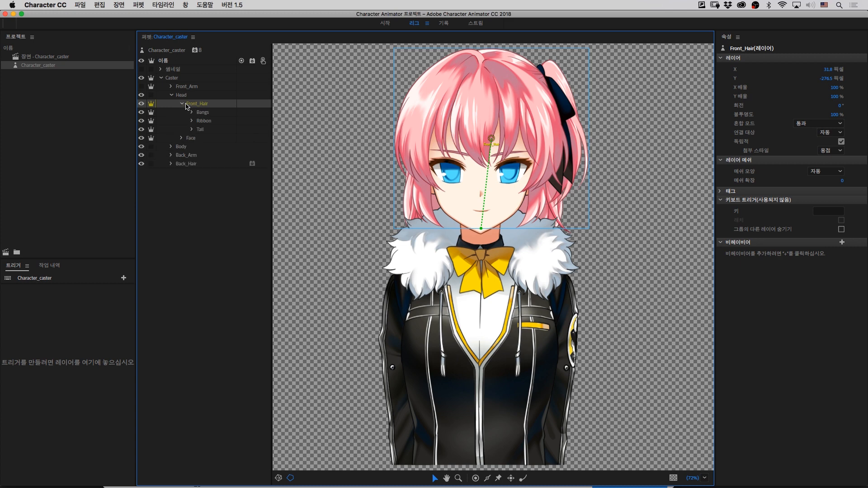
- Move the origin handle of the Bangs layer up to the hair parting near the top of the head
{"action": "left_click", "coordinate": [205, 115]}
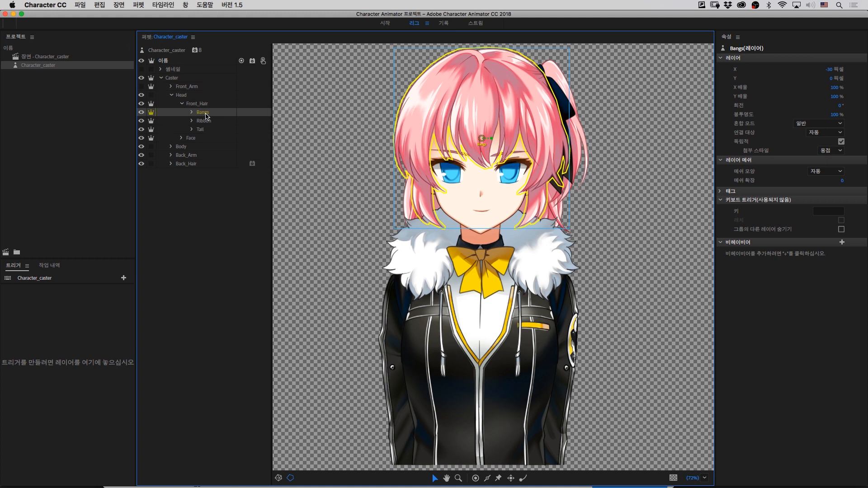
{"action": "left_click", "coordinate": [207, 123]}
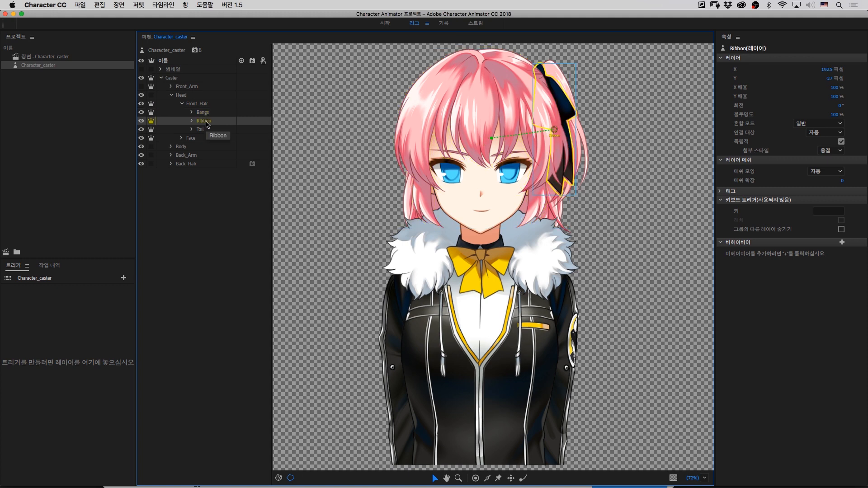
{"action": "left_click", "coordinate": [202, 130]}
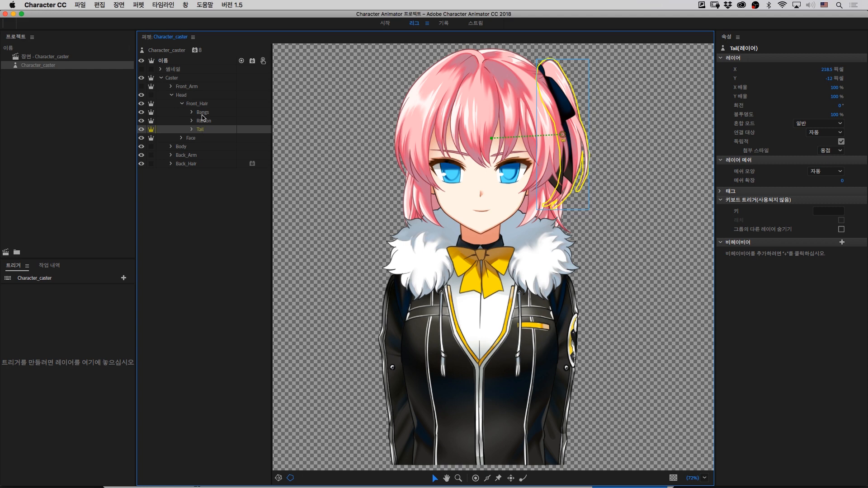
{"action": "left_click", "coordinate": [203, 113]}
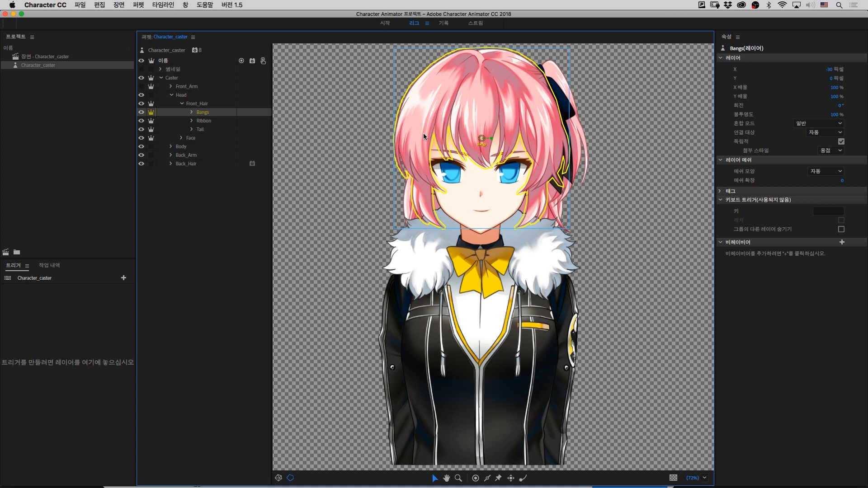
{"action": "left_click", "coordinate": [482, 139]}
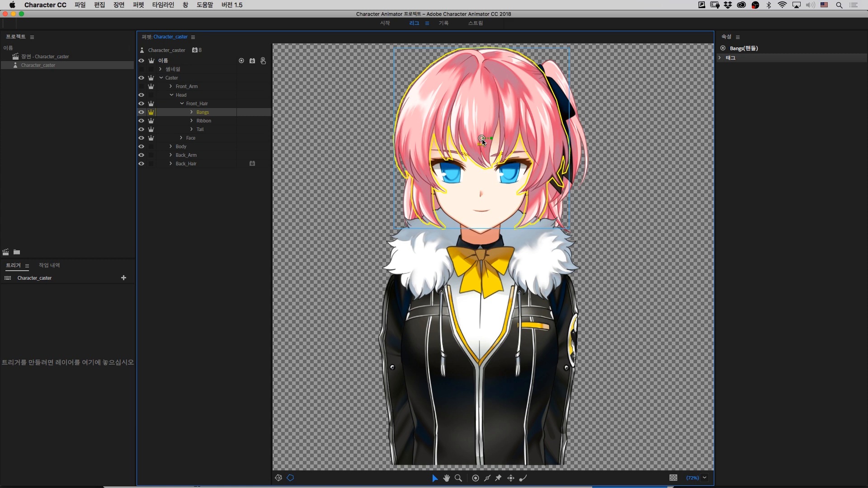
{"action": "left_click_drag", "start_coordinate": [482, 139], "coordinate": [479, 76]}
- Move the origin handles of the Ribbon and Tail layers in Front_Hair to the knot where the side ponytail is tied
{"action": "left_click", "coordinate": [207, 122]}
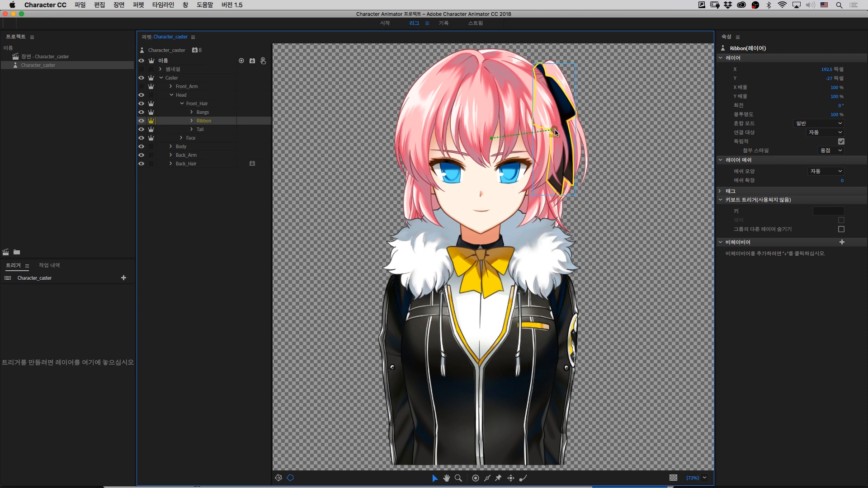
{"action": "left_click_drag", "start_coordinate": [552, 100], "coordinate": [545, 77]}
{"action": "left_click", "coordinate": [209, 131]}
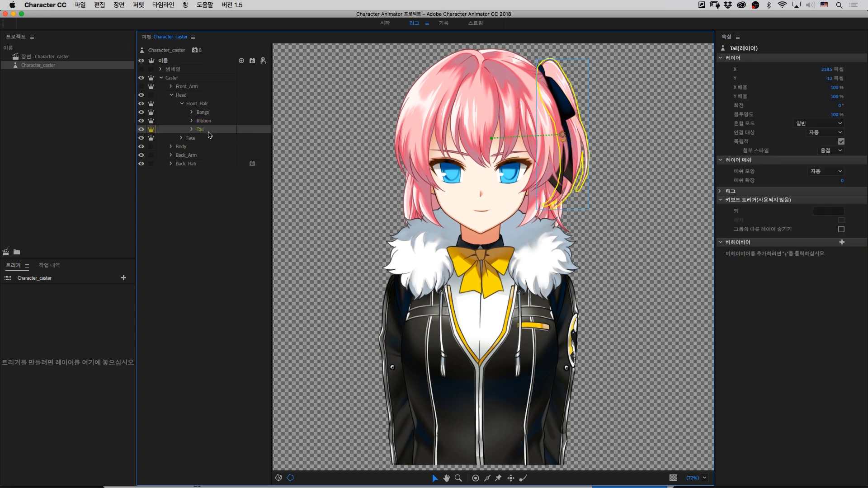
{"action": "left_click_drag", "start_coordinate": [561, 135], "coordinate": [545, 76]}
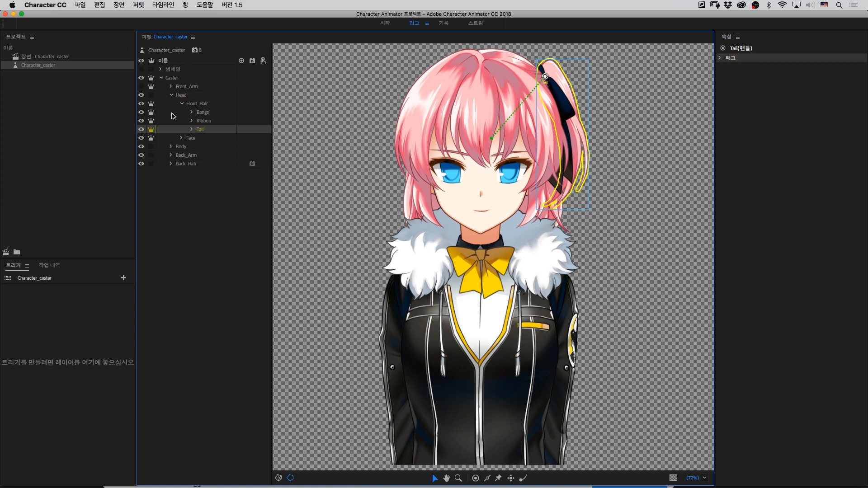
{"action": "left_click", "coordinate": [203, 113]}
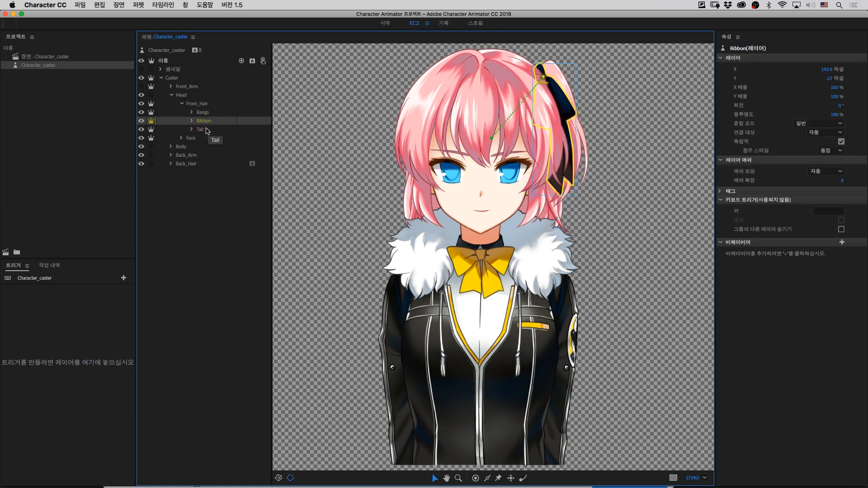
{"action": "left_click", "coordinate": [206, 130]}
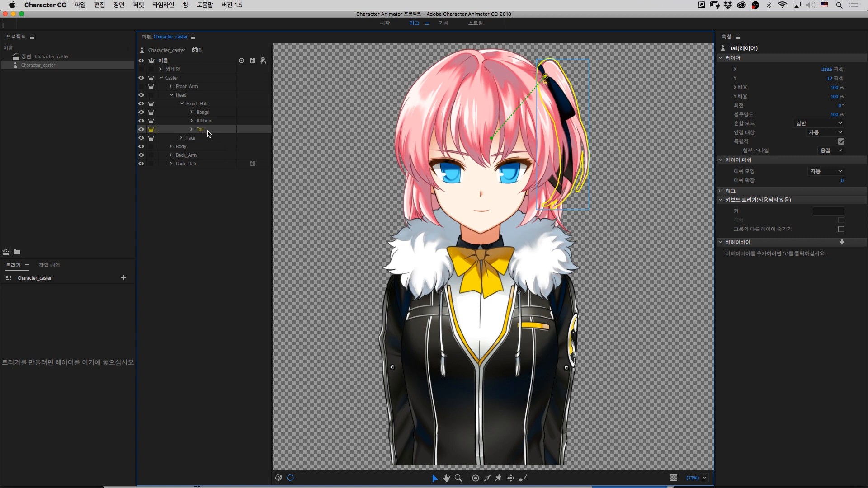
- Add three 매달기 (Dangle) handles to the Bangs layer, at its two side locks and the centre fringe
{"action": "left_click", "coordinate": [205, 114]}
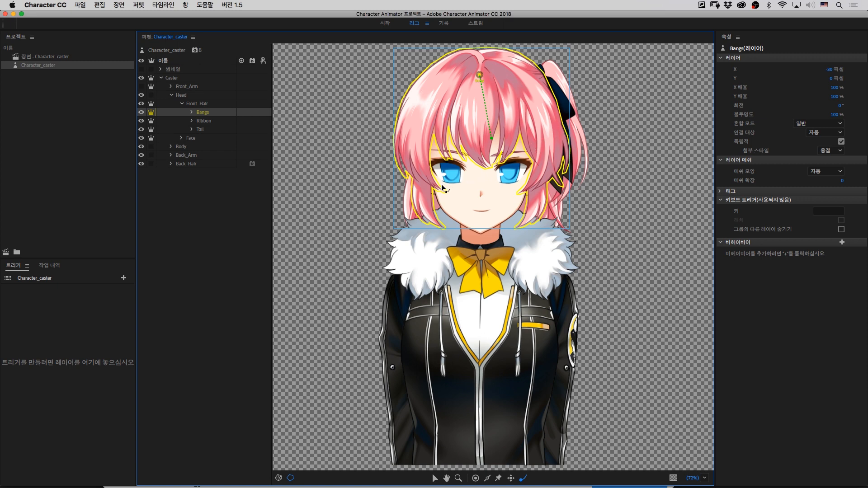
{"action": "left_click", "coordinate": [421, 182]}
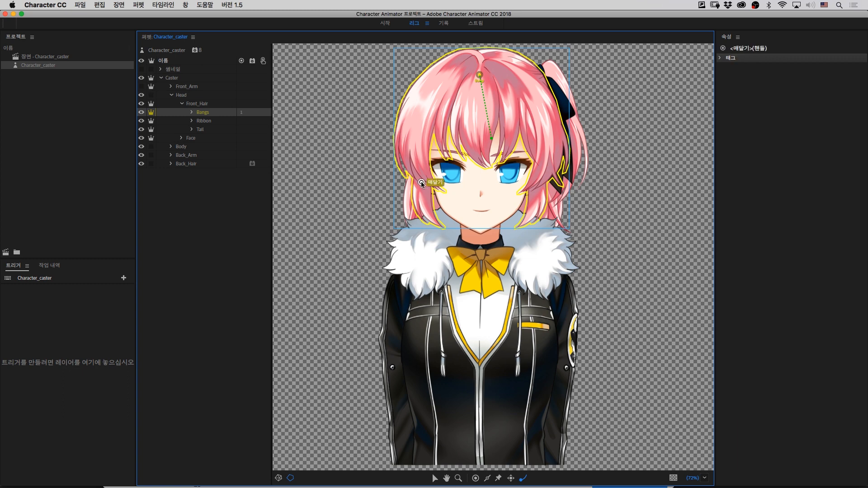
{"action": "left_click", "coordinate": [479, 145]}
{"action": "left_click", "coordinate": [538, 187]}
- Add one 매달기 (Dangle) handle near the lower end of both the hair Ribbon and the Tail layer
{"action": "left_click", "coordinate": [203, 121]}
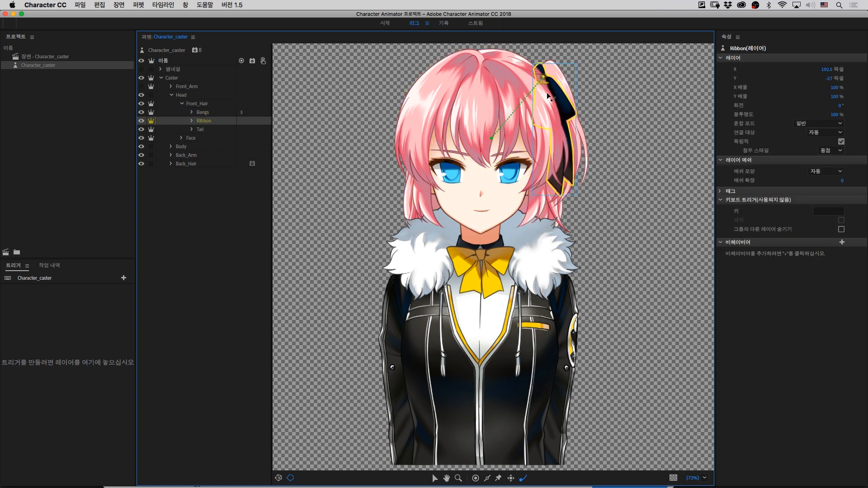
{"action": "left_click", "coordinate": [561, 172]}
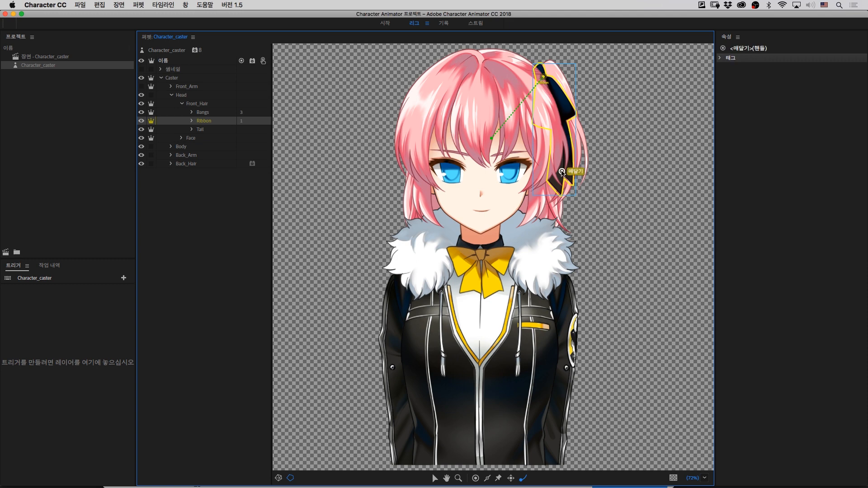
{"action": "left_click", "coordinate": [203, 130]}
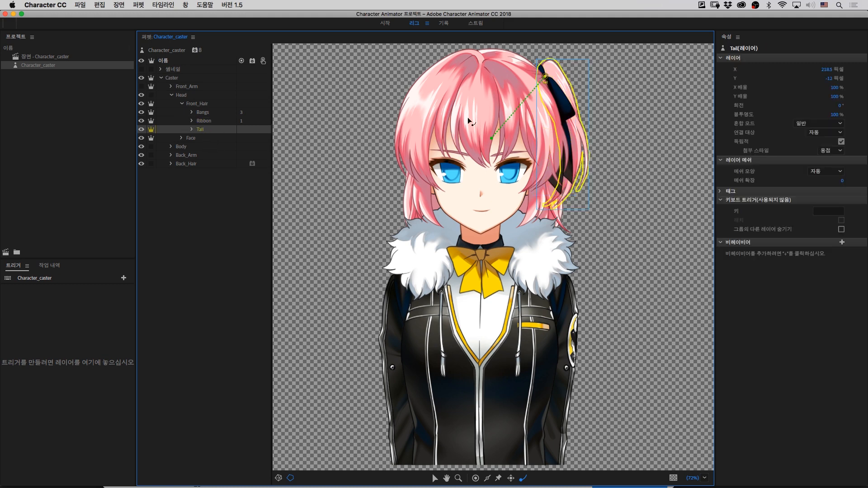
{"action": "left_click", "coordinate": [572, 174]}
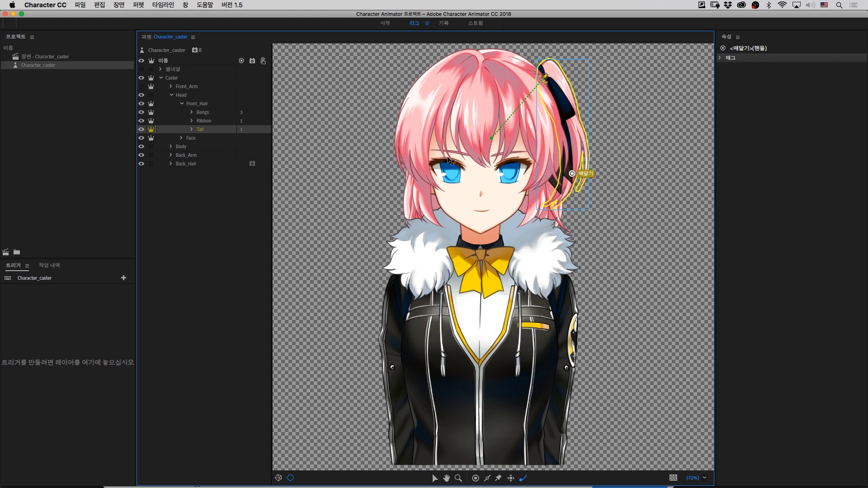
- Return to the scene in the 스트림 (Stream) workspace and recalibrate the rest pose to test the hair movement
{"action": "left_click", "coordinate": [198, 103]}
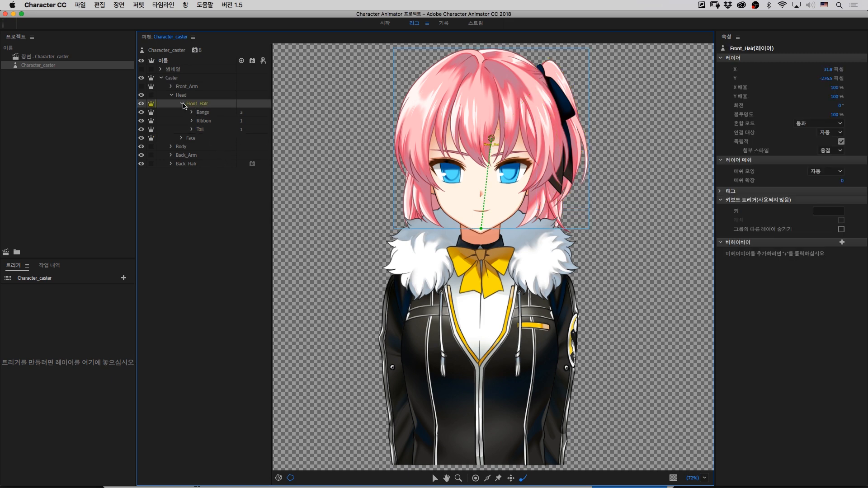
{"action": "left_click", "coordinate": [472, 24]}
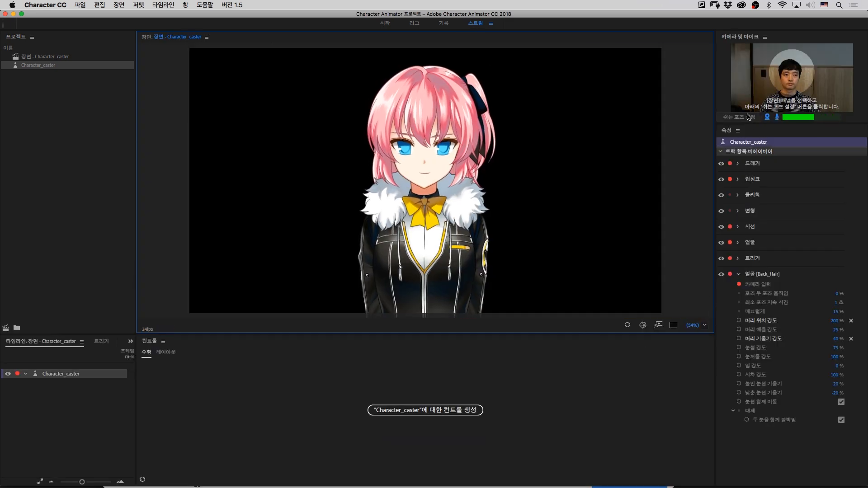
{"action": "left_click", "coordinate": [748, 91]}
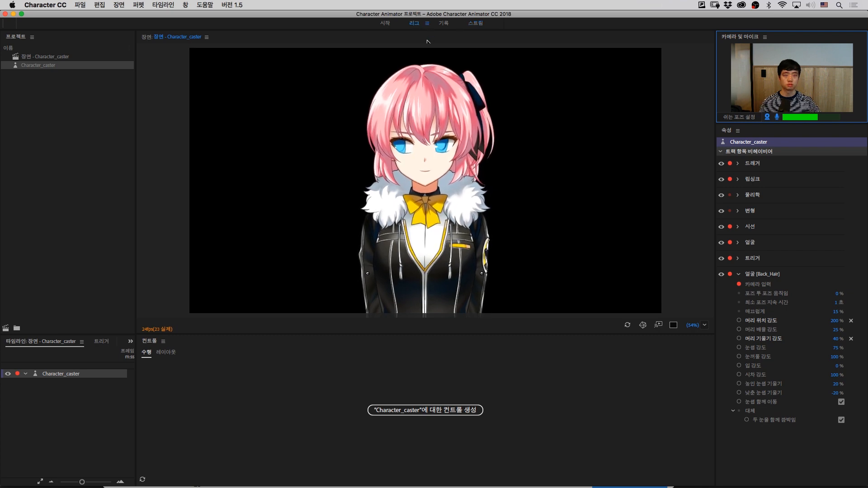
- In the 리그 (Rig) workspace, move the Ribbon_Tail_Right origin handle up to the bow's knot and add a 매달기 (Dangle) handle near its lower end
{"action": "left_click", "coordinate": [416, 24]}
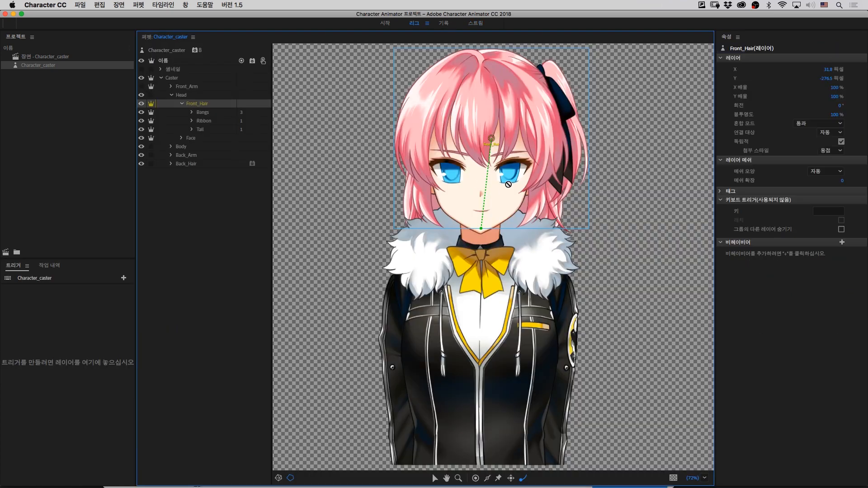
{"action": "left_click", "coordinate": [171, 146]}
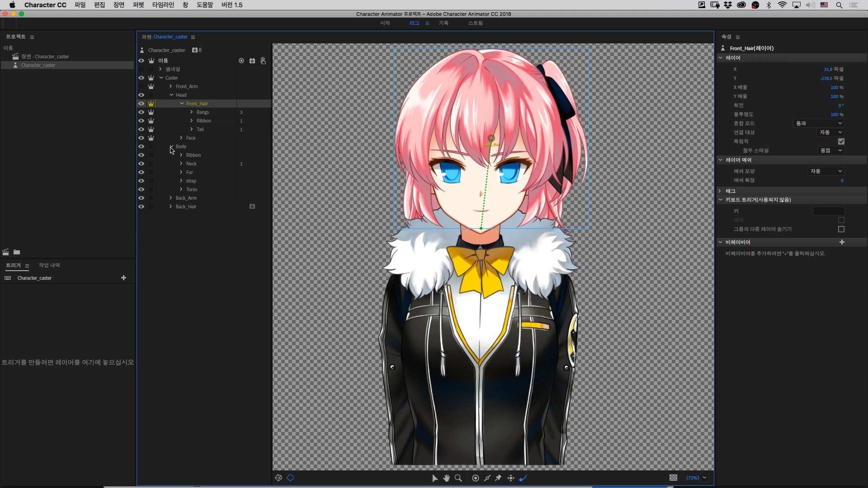
{"action": "left_click", "coordinate": [191, 156]}
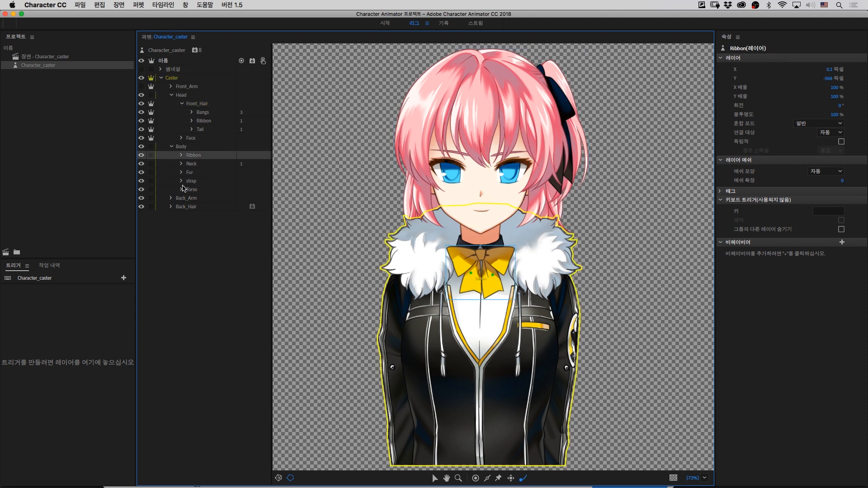
{"action": "left_click", "coordinate": [191, 185]}
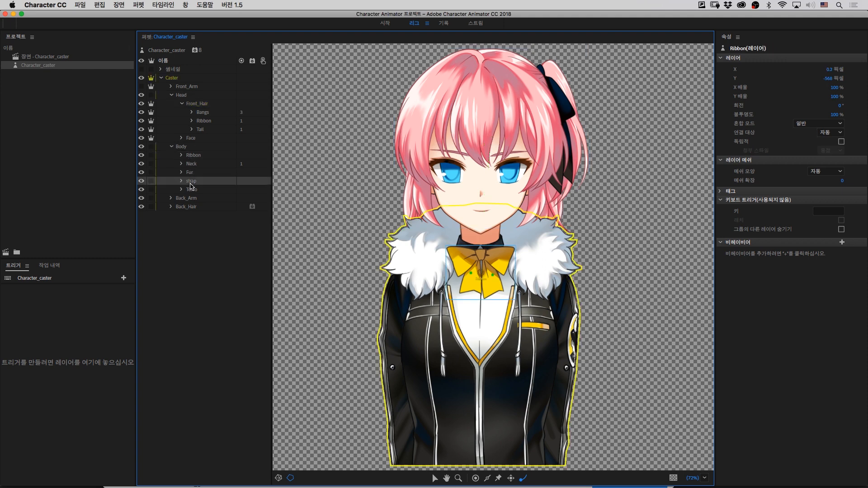
{"action": "left_click", "coordinate": [180, 158]}
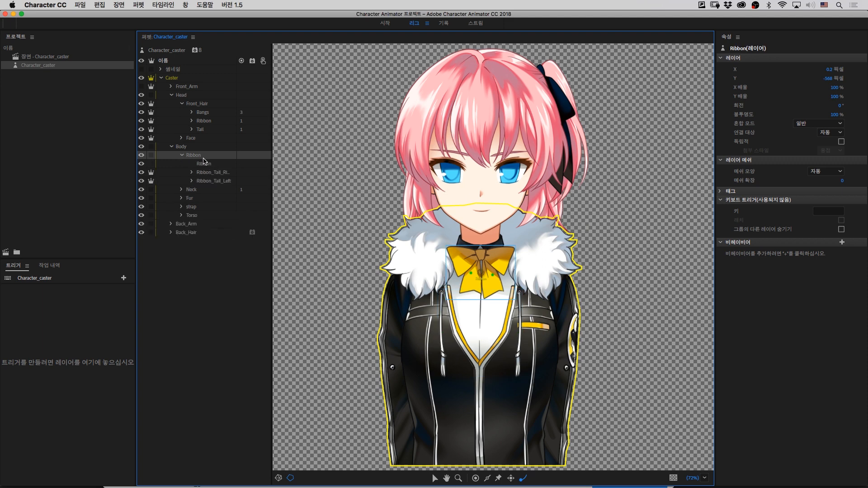
{"action": "left_click", "coordinate": [220, 175]}
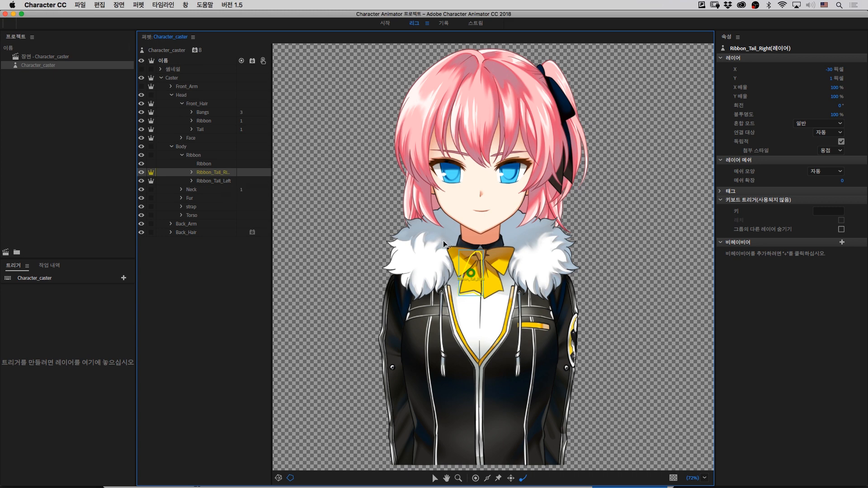
{"action": "left_click", "coordinate": [216, 182]}
{"action": "left_click", "coordinate": [215, 176]}
{"action": "left_click_drag", "start_coordinate": [471, 274], "coordinate": [476, 255]}
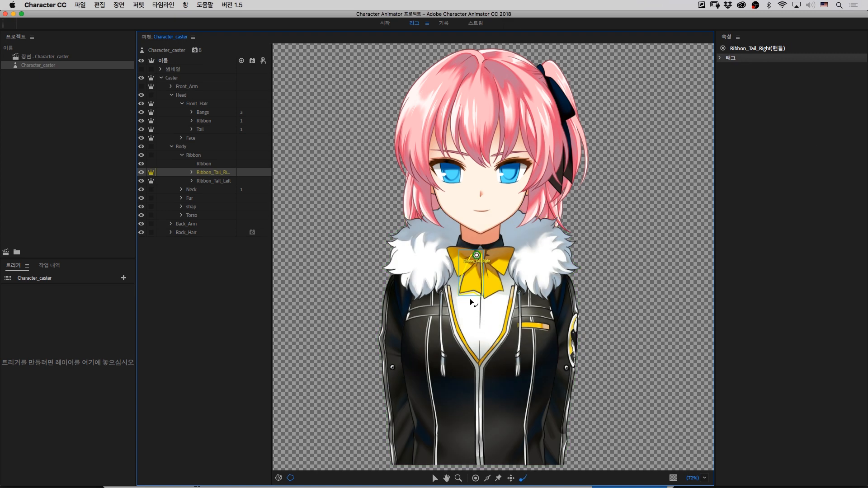
- Move the Ribbon_Tail_Left origin handle up to the bow's knot and add a 매달기 (Dangle) handle near its lower end
{"action": "left_click", "coordinate": [212, 181]}
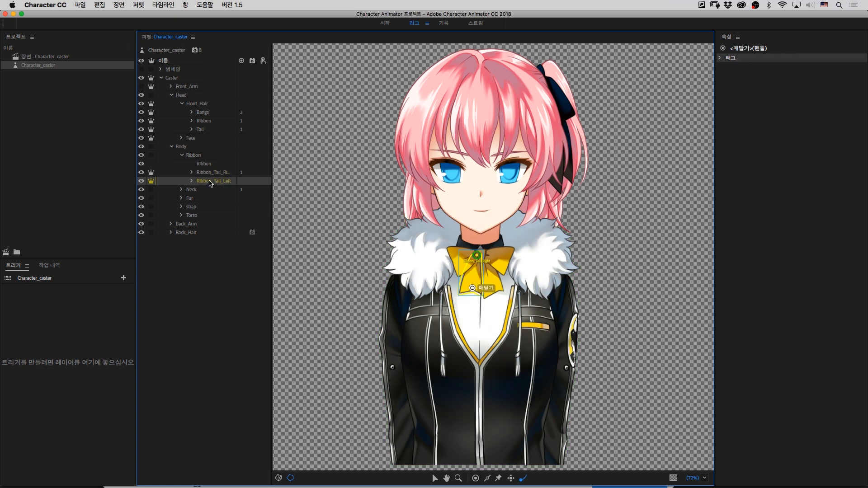
{"action": "left_click_drag", "start_coordinate": [492, 274], "coordinate": [485, 256]}
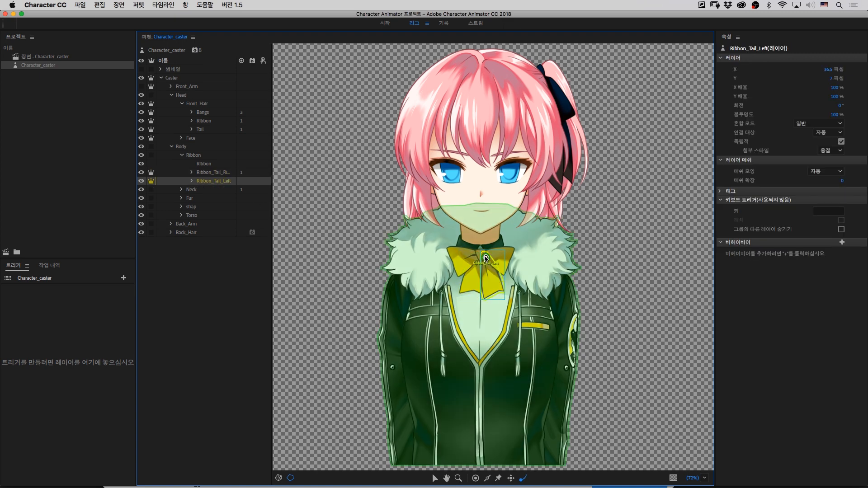
{"action": "left_click", "coordinate": [493, 289]}
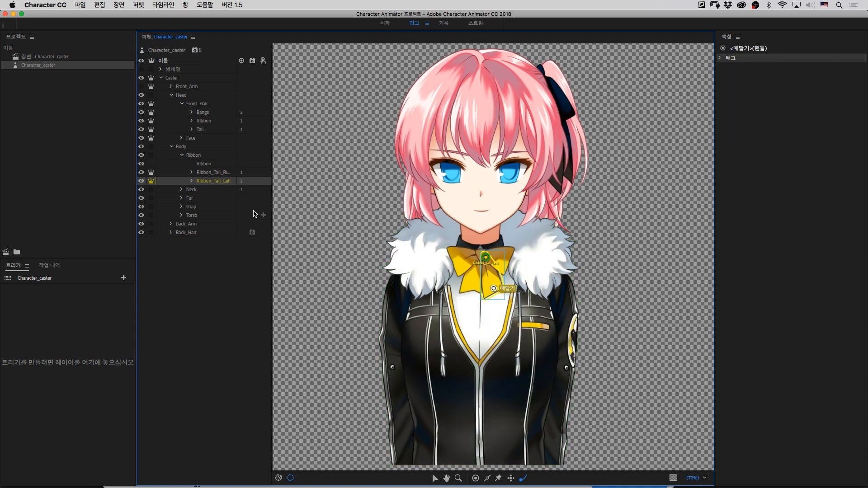
- Move the origin handle of the strap group's Right layer to the cord's upper end and add a 매달기 (Dangle) handle at its lower tip
{"action": "left_click", "coordinate": [198, 208]}
{"action": "left_click", "coordinate": [182, 206]}
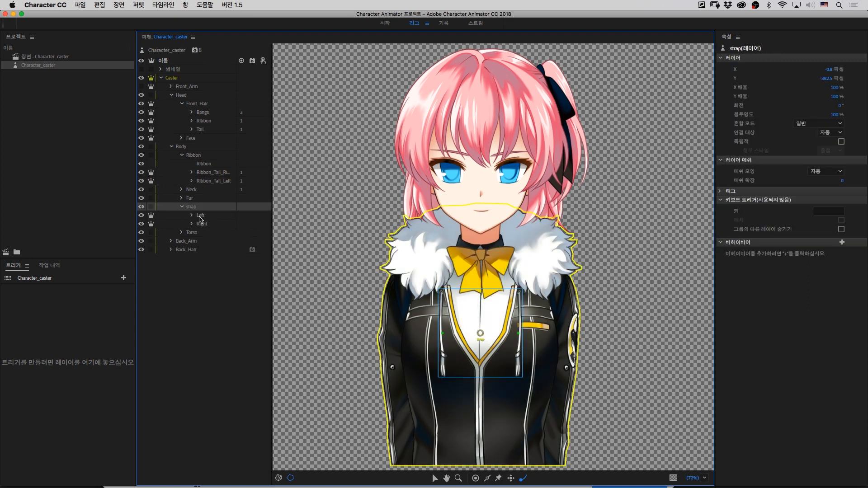
{"action": "left_click", "coordinate": [205, 225]}
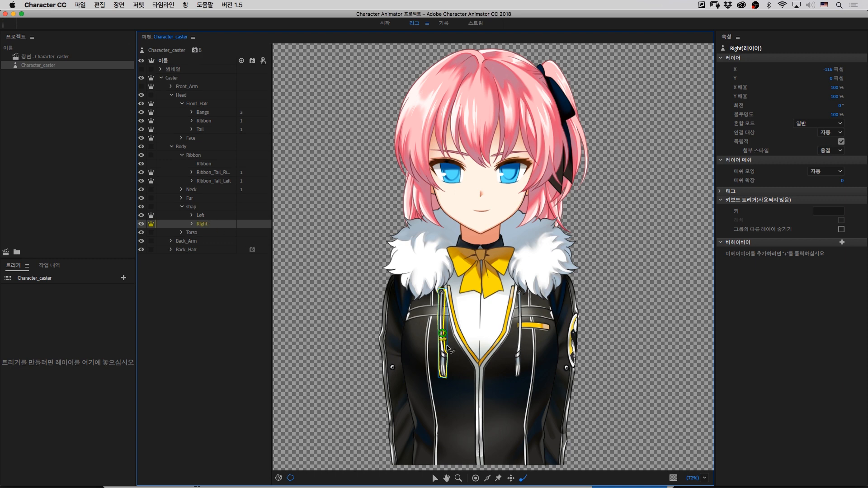
{"action": "left_click_drag", "start_coordinate": [443, 334], "coordinate": [443, 294]}
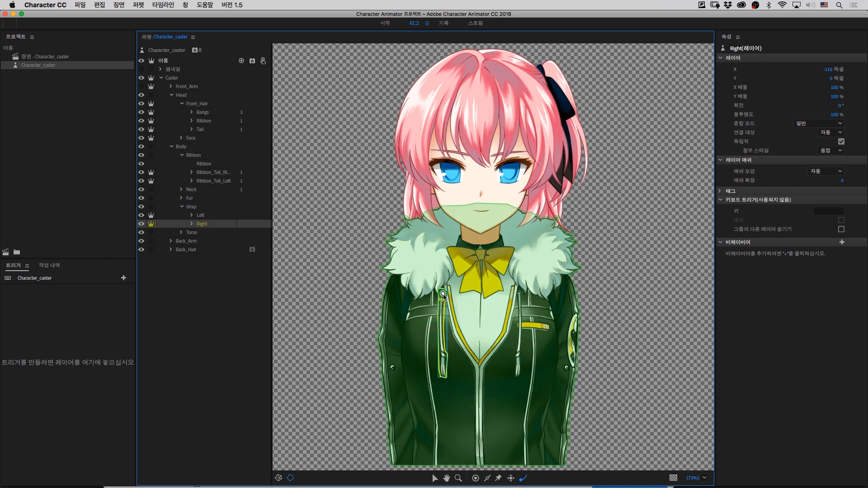
{"action": "left_click", "coordinate": [443, 370]}
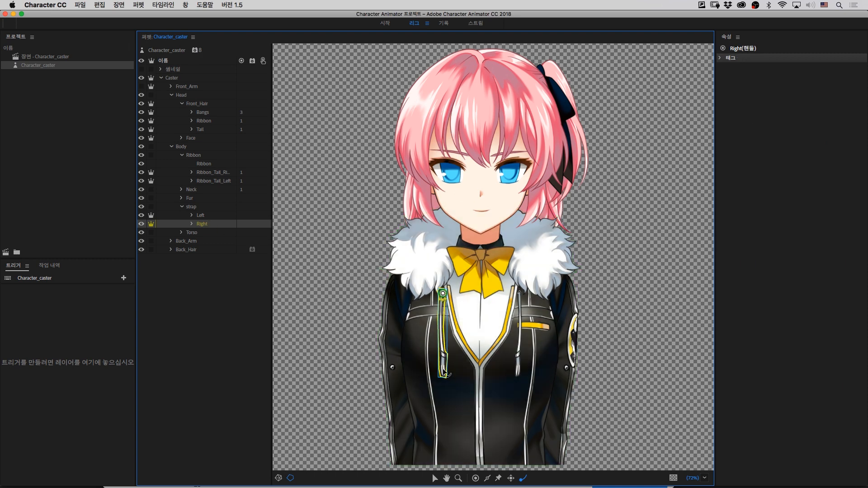
- Move the origin handle of the strap group's Left layer to the cord's upper end and add a 매달기 (Dangle) handle at its lower tip
{"action": "left_click", "coordinate": [212, 216]}
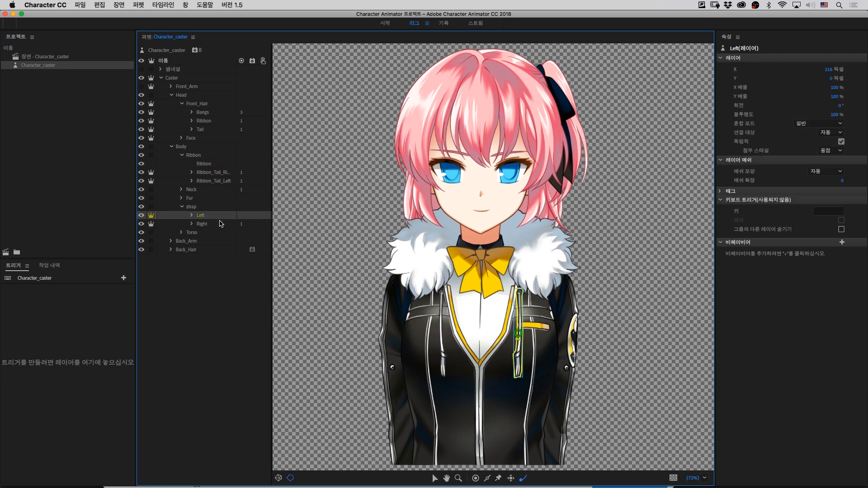
{"action": "left_click_drag", "start_coordinate": [518, 333], "coordinate": [518, 294]}
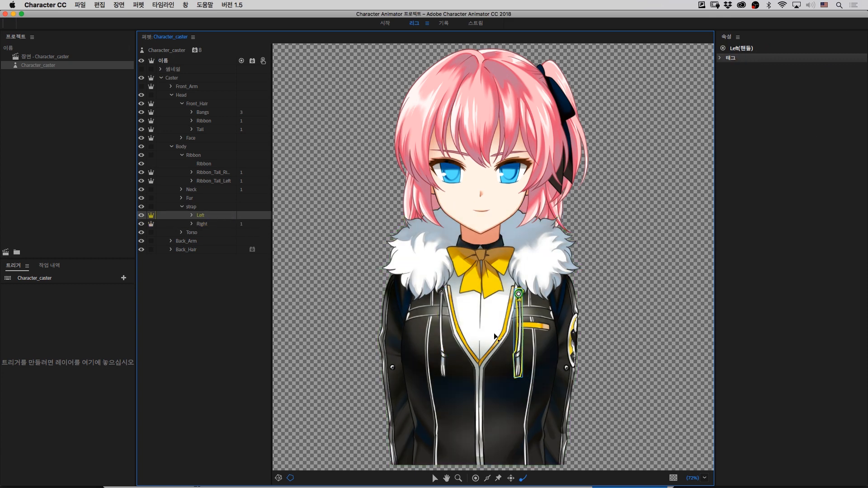
{"action": "left_click", "coordinate": [518, 371]}
{"action": "left_click", "coordinate": [217, 215]}
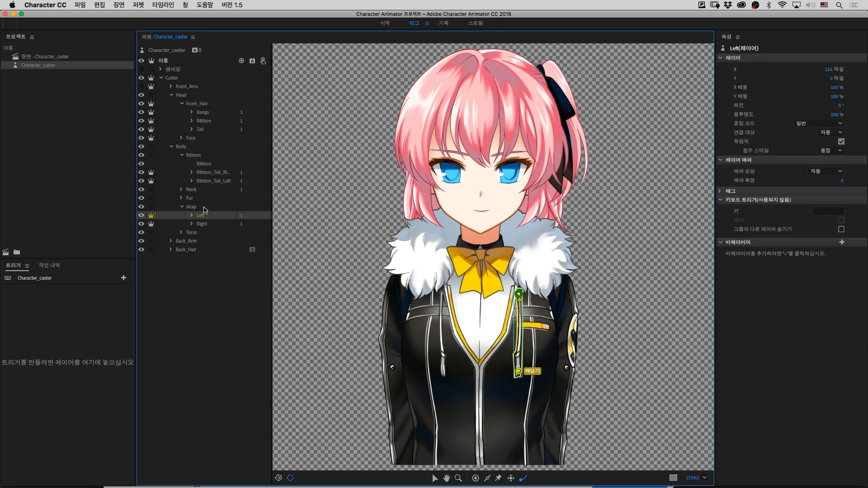
- Raise the strap group's origin handle level with the cords' upper ends and the Body Ribbon group's origin handle to the bow's knot
{"action": "left_click", "coordinate": [204, 208]}
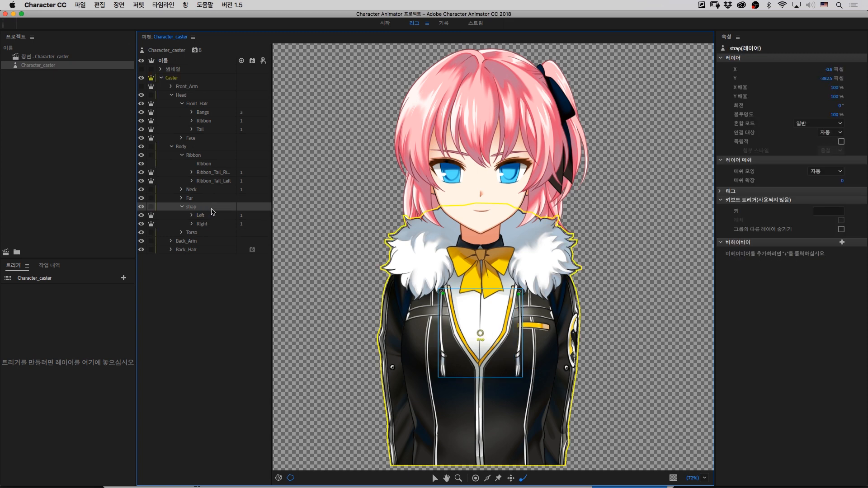
{"action": "left_click", "coordinate": [194, 157]}
{"action": "left_click", "coordinate": [193, 206]}
{"action": "left_click_drag", "start_coordinate": [480, 327], "coordinate": [482, 296]}
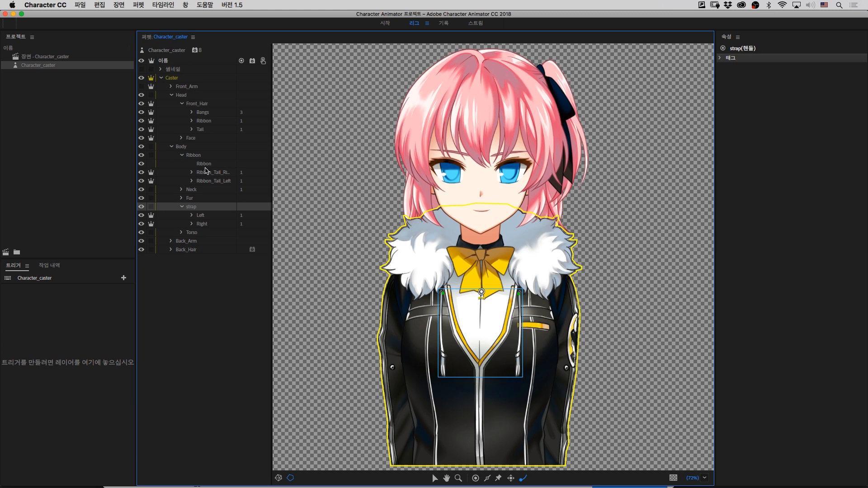
{"action": "left_click", "coordinate": [198, 156]}
{"action": "left_click_drag", "start_coordinate": [479, 273], "coordinate": [481, 256]}
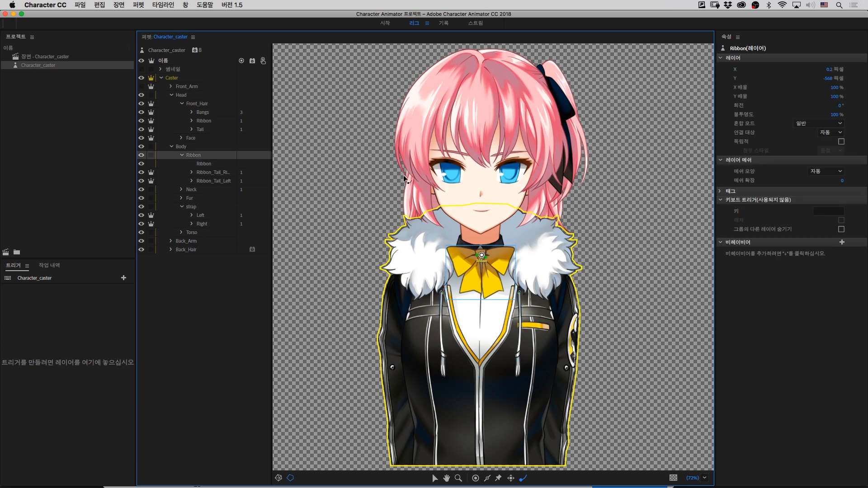
- In the 스트림 (Stream) workspace, set the 매달기 (Dangle) 감성 value of the puppet's 물리학 (Physics) behavior to 40%
{"action": "left_click", "coordinate": [475, 24]}
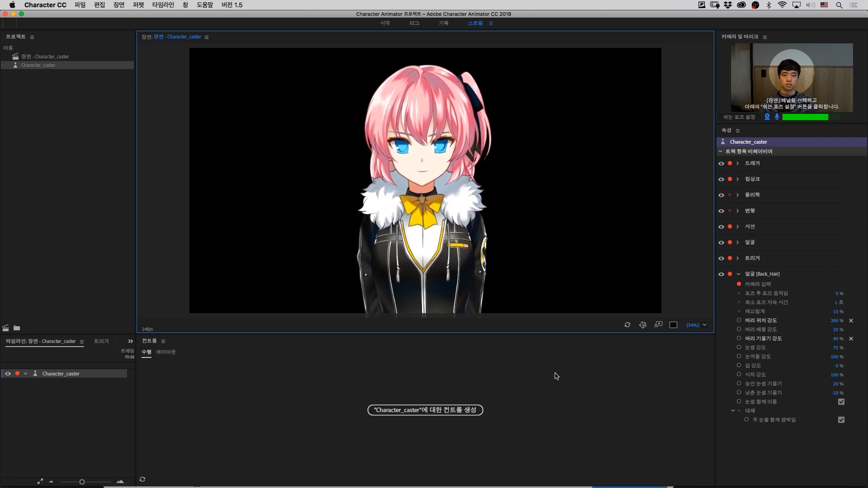
{"action": "left_click", "coordinate": [741, 275]}
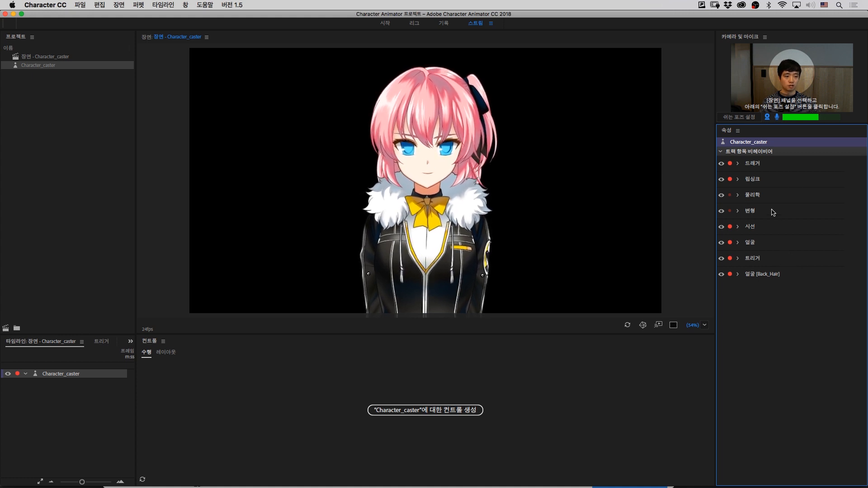
{"action": "left_click", "coordinate": [737, 195]}
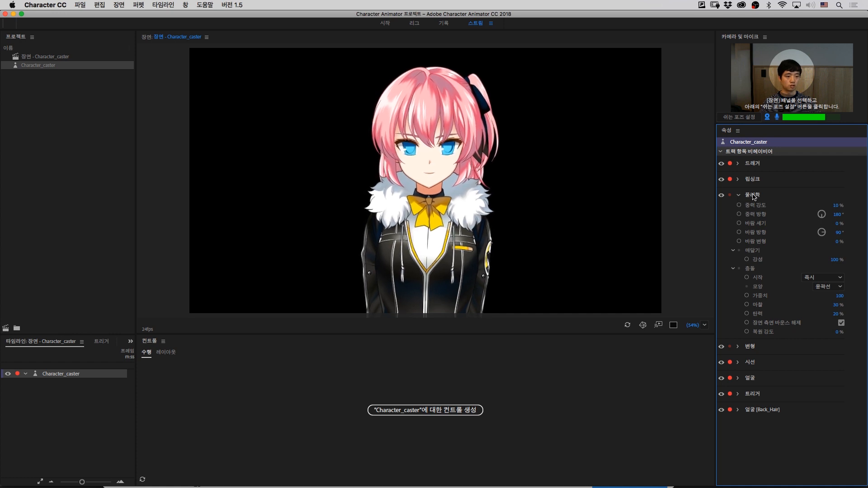
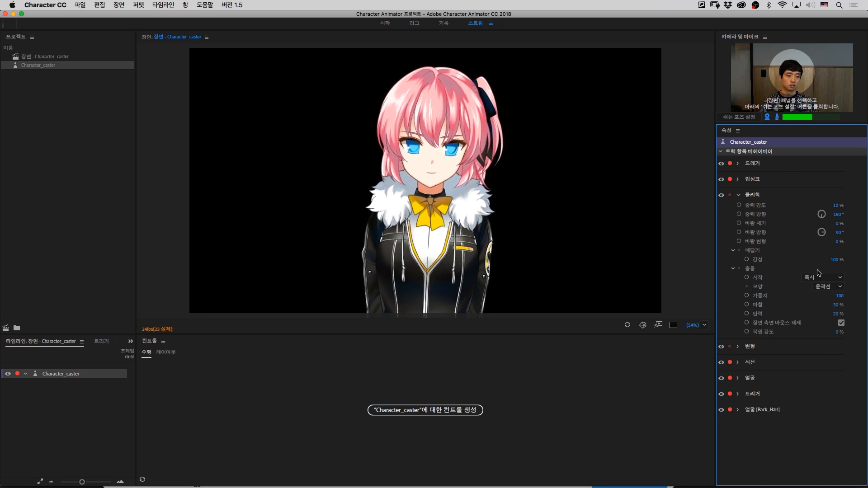
{"action": "left_click_drag", "start_coordinate": [835, 264], "coordinate": [865, 262]}
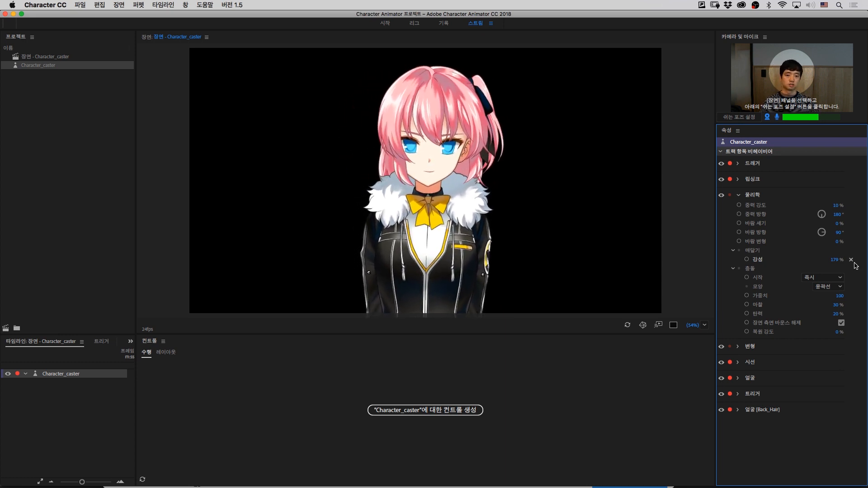
{"action": "left_click_drag", "start_coordinate": [839, 260], "coordinate": [787, 264]}
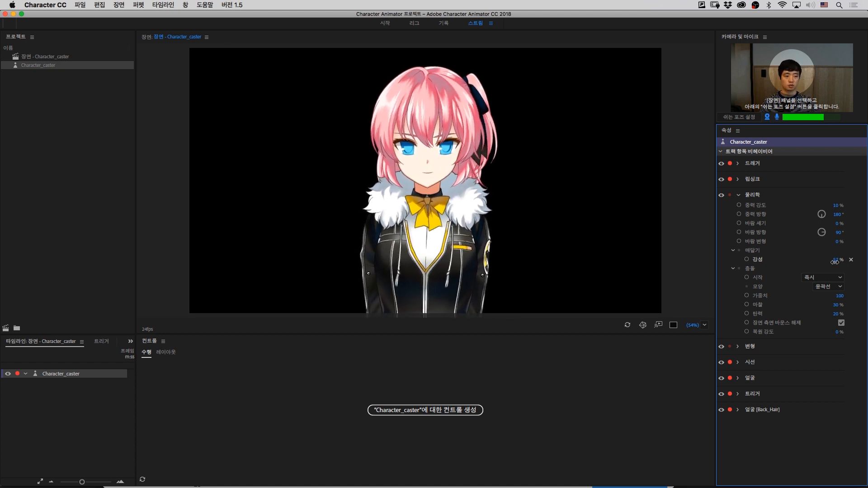
{"action": "left_click", "coordinate": [834, 261]}
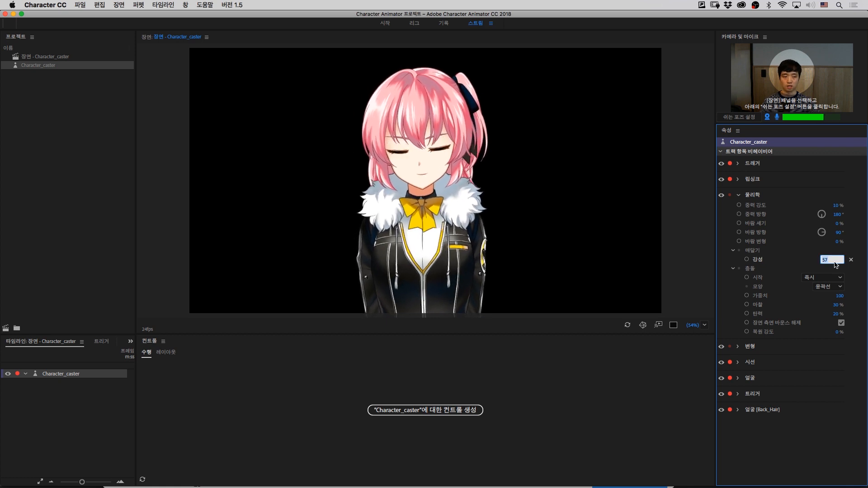
{"action": "type", "text": "40"}
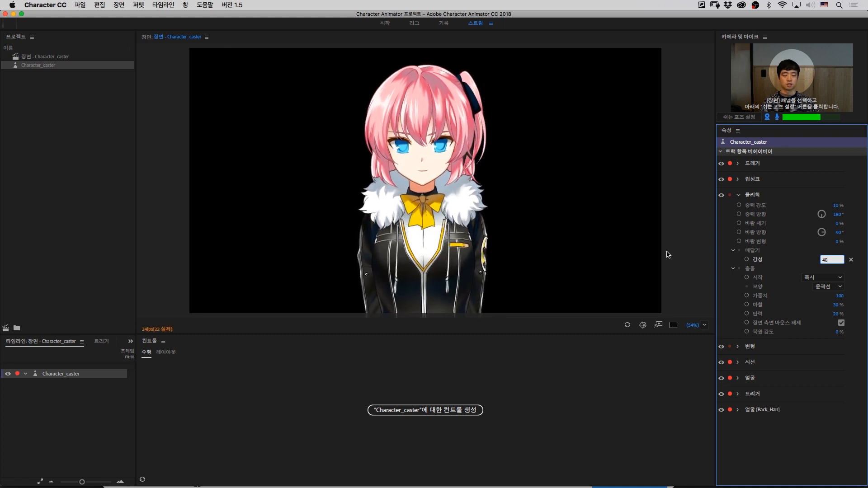
{"action": "left_click", "coordinate": [834, 378]}
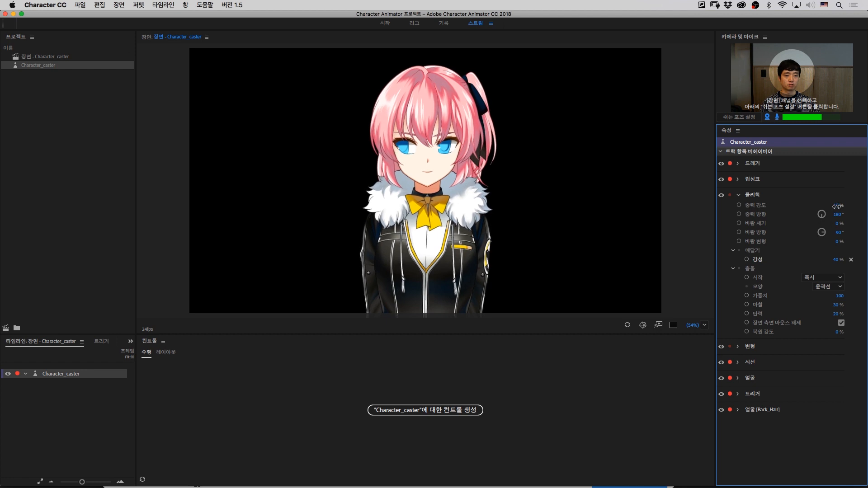
- Set the 중력 강도 (Gravity Strength) of the 물리학 (Physics) behavior to 2% and collapse its settings
{"action": "left_click_drag", "start_coordinate": [841, 204], "coordinate": [813, 206]}
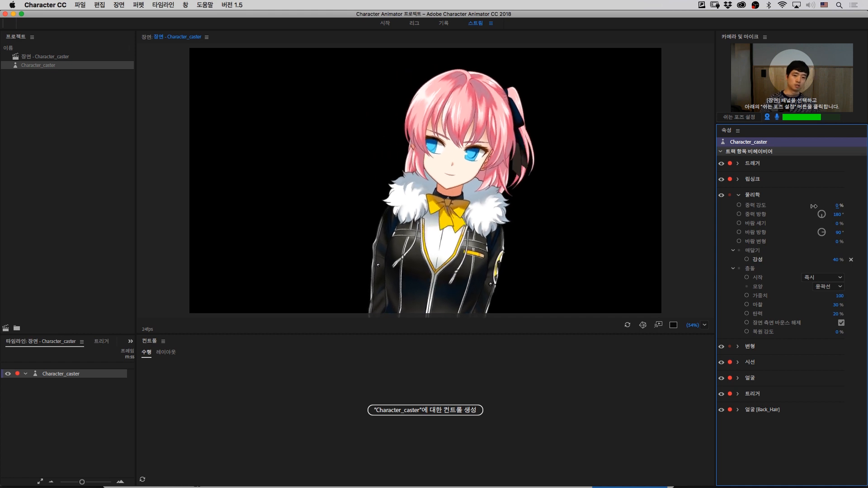
{"action": "left_click_drag", "start_coordinate": [813, 206], "coordinate": [819, 205]}
{"action": "left_click", "coordinate": [837, 206]}
{"action": "type", "text": "2"}
{"action": "key", "text": "Return"}
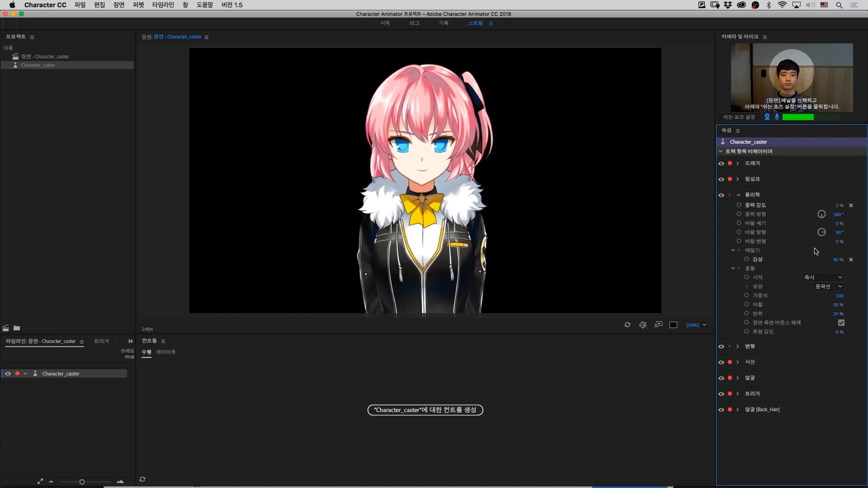
{"action": "left_click", "coordinate": [739, 198]}
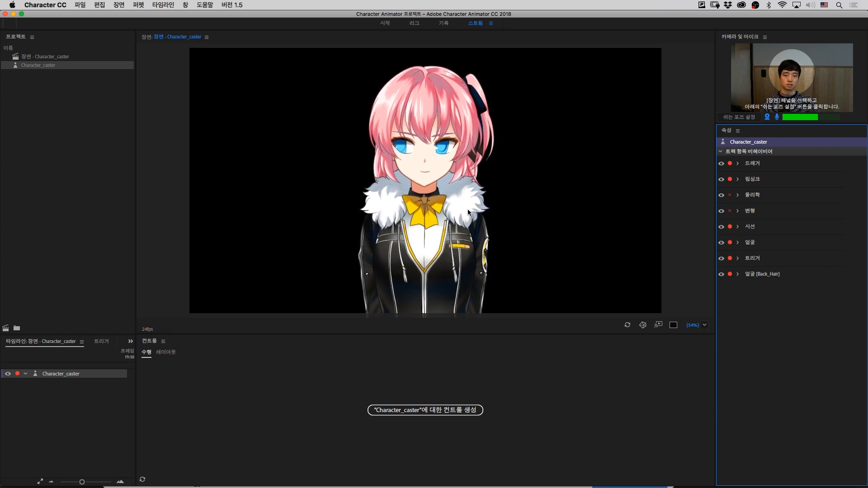
- In the 리그 (Rig) workspace, add a 물리학 (Physics) behavior to the strap group
{"action": "left_click", "coordinate": [414, 23]}
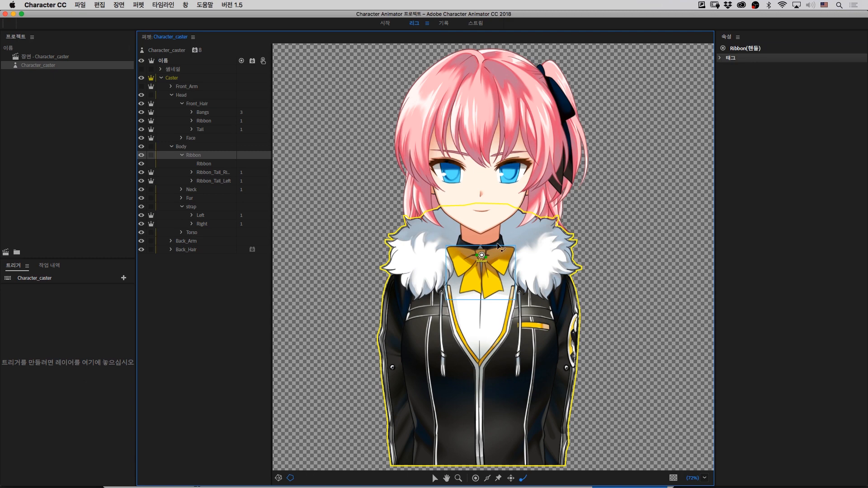
{"action": "left_click", "coordinate": [197, 207]}
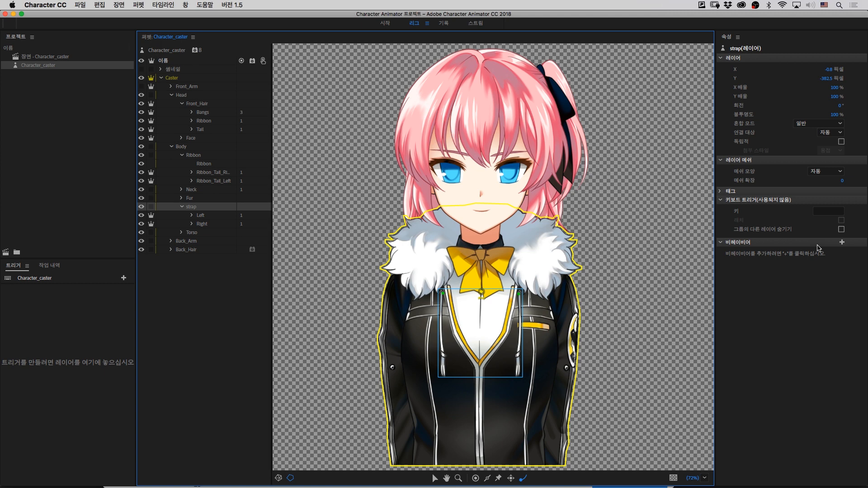
{"action": "left_click", "coordinate": [842, 243]}
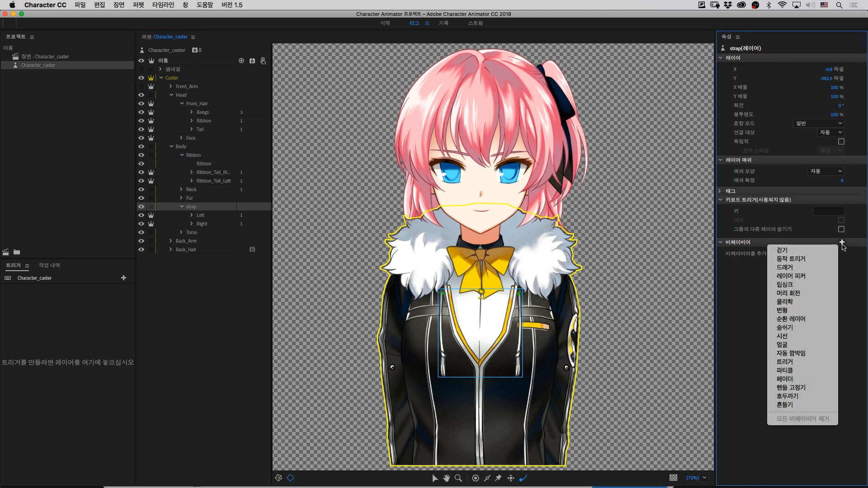
{"action": "left_click", "coordinate": [794, 306]}
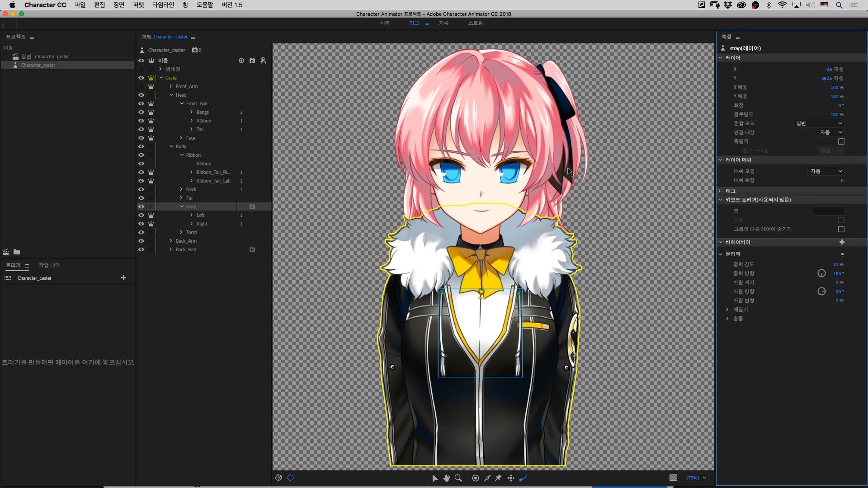
- In the 스트림 (Stream) workspace, set the rest pose and set the 중력 강도 (Gravity Strength) of 물리학 [strap] to 4%
{"action": "left_click", "coordinate": [473, 25]}
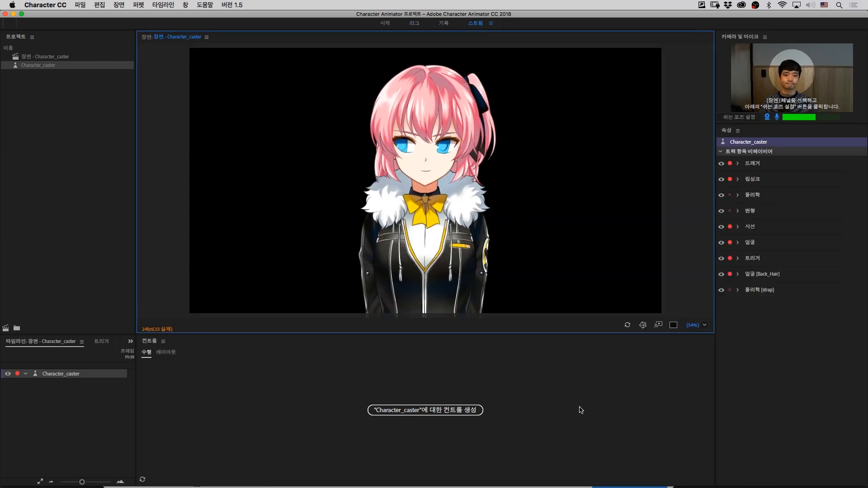
{"action": "left_click", "coordinate": [736, 117]}
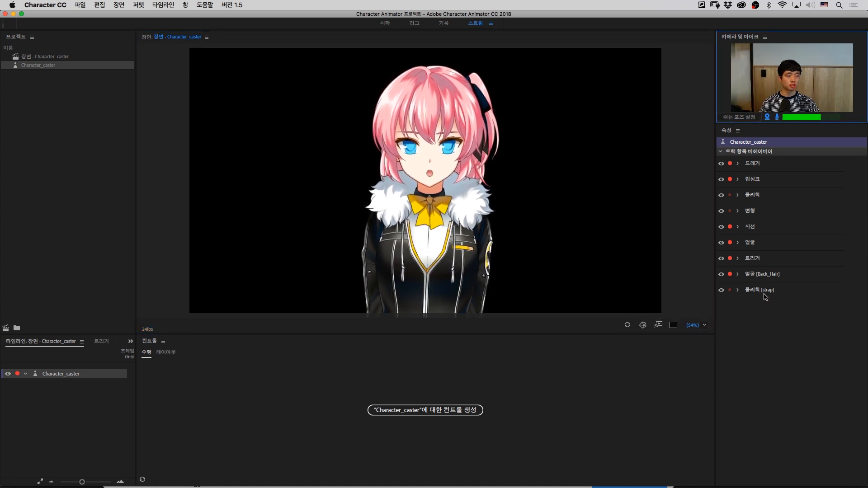
{"action": "left_click", "coordinate": [738, 290]}
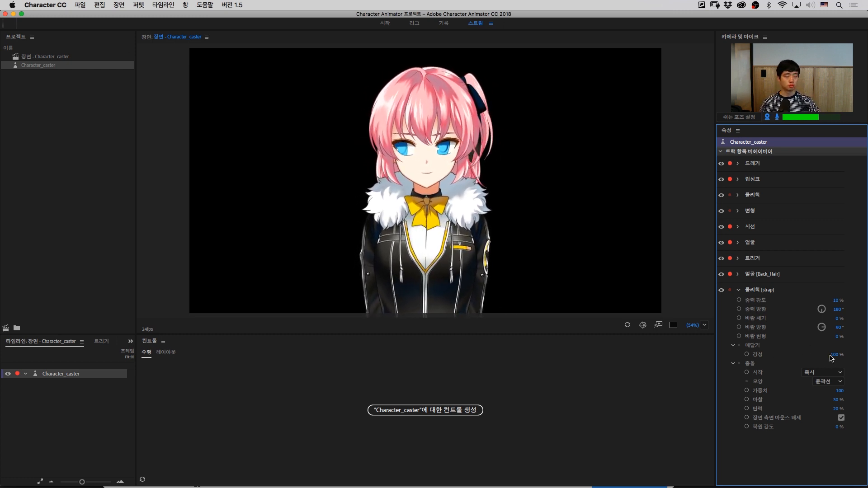
{"action": "left_click", "coordinate": [836, 300]}
{"action": "type", "text": "4"}
{"action": "key", "text": "Return"}
- Set the 매달기 (Dangle) 감성 value of the 물리학 [strap] behavior to 70% and collapse its settings
{"action": "left_click", "coordinate": [837, 355]}
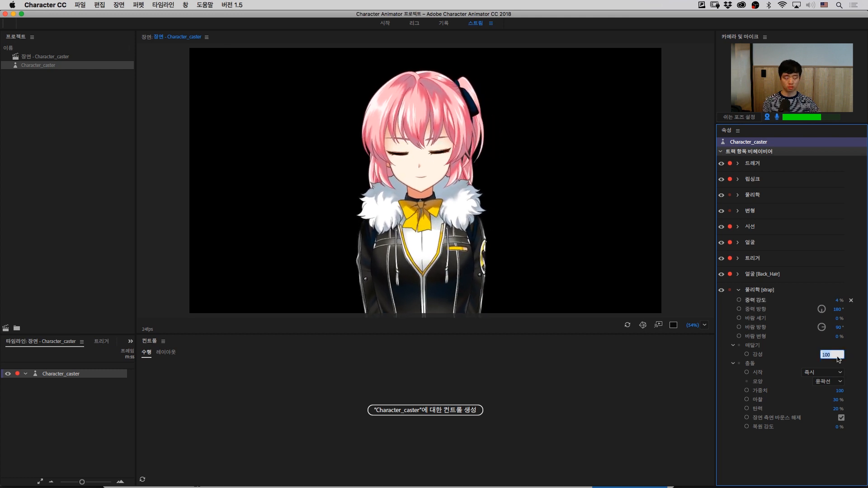
{"action": "type", "text": "70"}
{"action": "key", "text": "Return"}
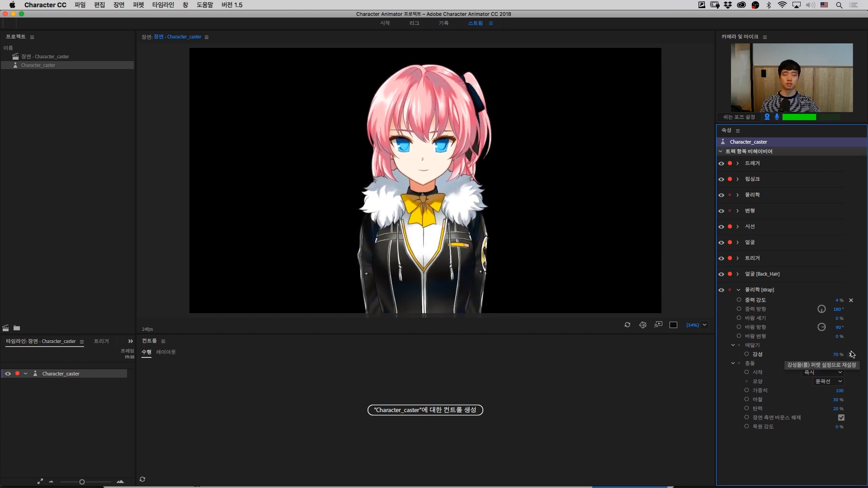
{"action": "left_click", "coordinate": [738, 291]}
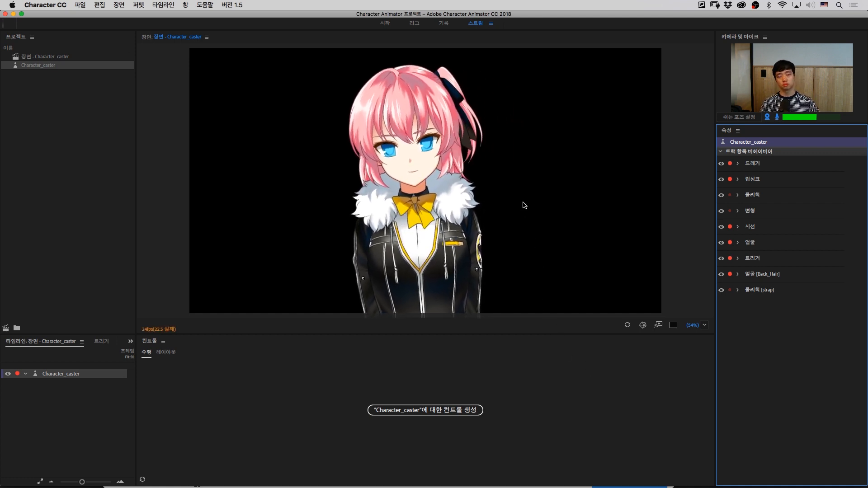
- In the 리그 (Rig) workspace, move the inner Back_Hair layer's origin handle to the hair's top and set its 메쉬 모양 (Mesh Shape) to 직사각형 (Rectangle)
{"action": "left_click", "coordinate": [415, 23]}
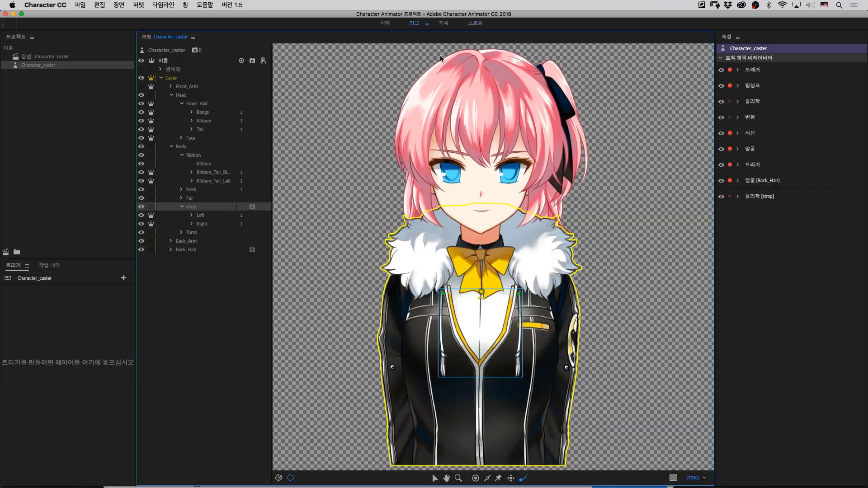
{"action": "left_click", "coordinate": [185, 250]}
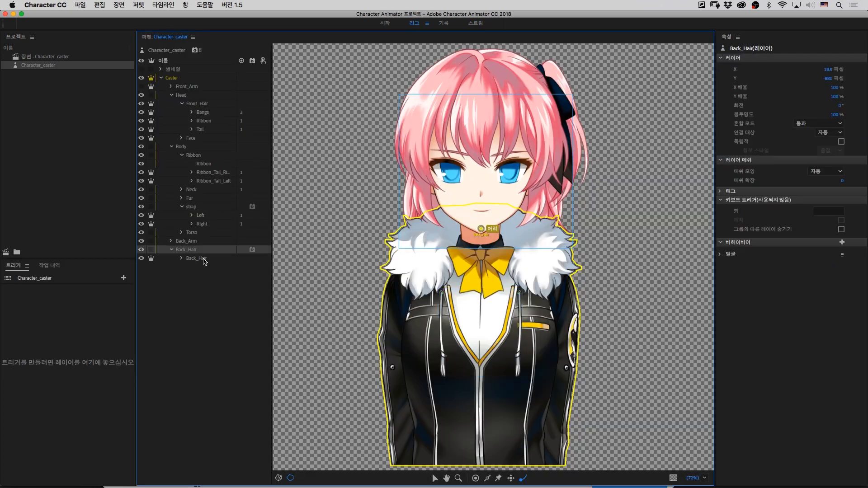
{"action": "left_click", "coordinate": [203, 258]}
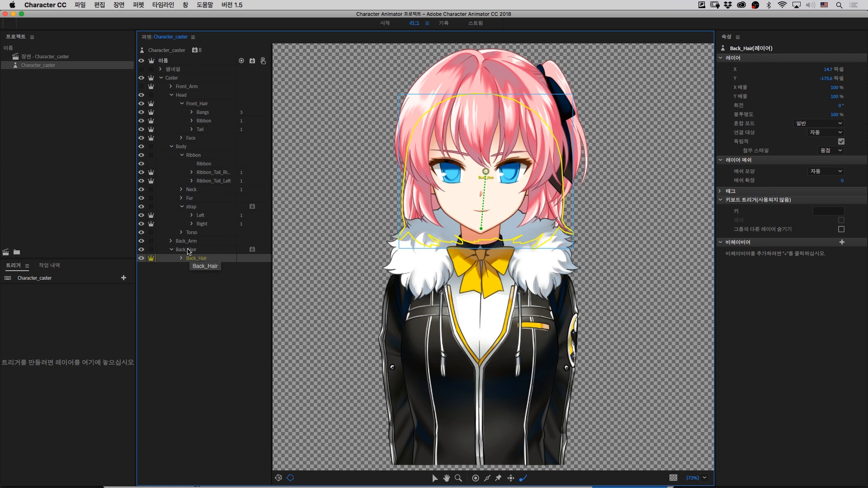
{"action": "left_click_drag", "start_coordinate": [485, 172], "coordinate": [482, 103]}
{"action": "left_click", "coordinate": [200, 260]}
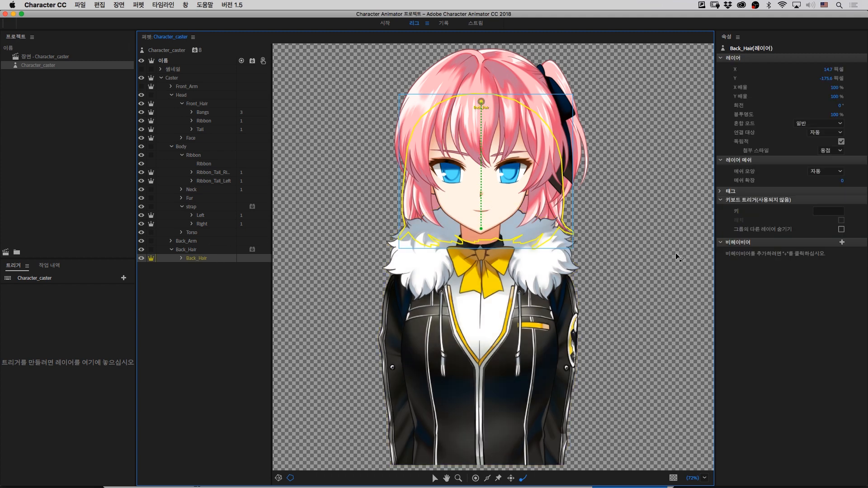
{"action": "left_click", "coordinate": [829, 171]}
{"action": "left_click", "coordinate": [829, 193]}
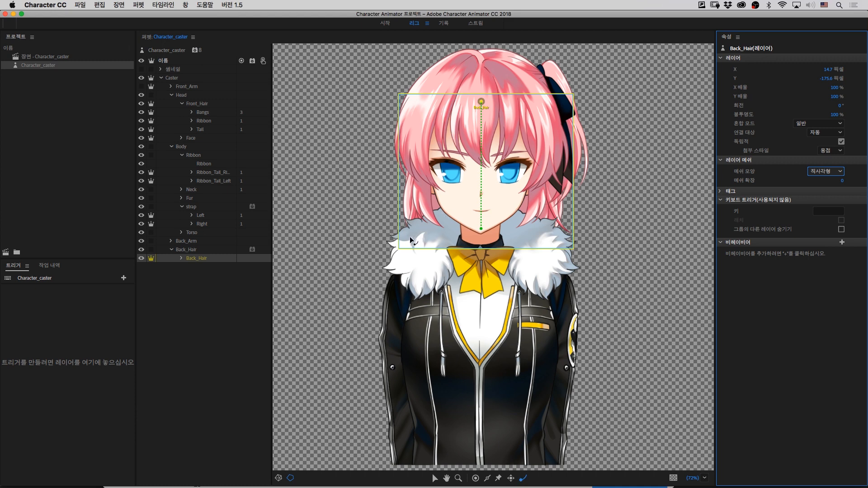
- Add 매달기 (Dangle) handles at both lower corners of the inner Back_Hair layer and preview the puppet in the 스트림 (Stream) workspace
{"action": "left_click", "coordinate": [408, 241]}
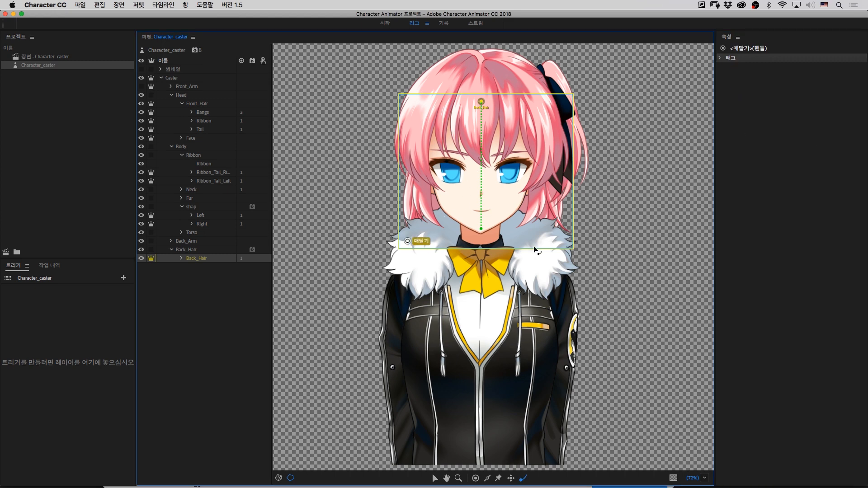
{"action": "left_click", "coordinate": [564, 243]}
{"action": "left_click", "coordinate": [475, 23]}
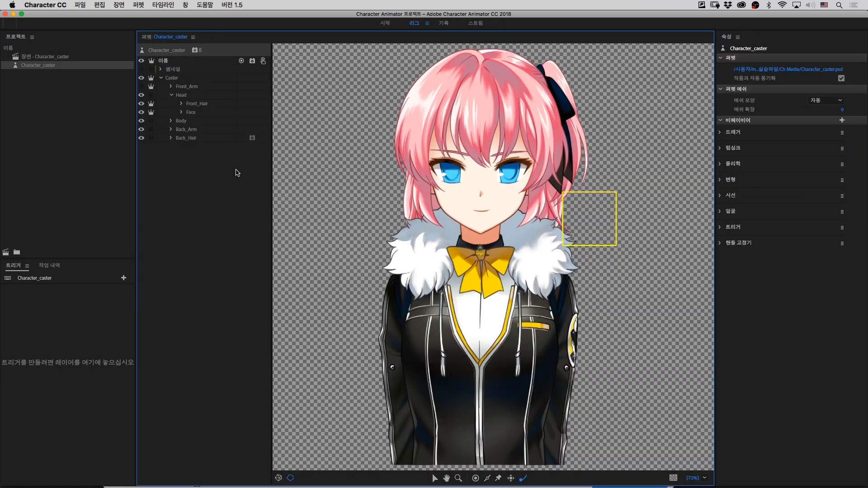
- Expand the Head group through Face and Eye down to the layers of Eye_normal and widen the layer list
{"action": "left_click", "coordinate": [185, 96]}
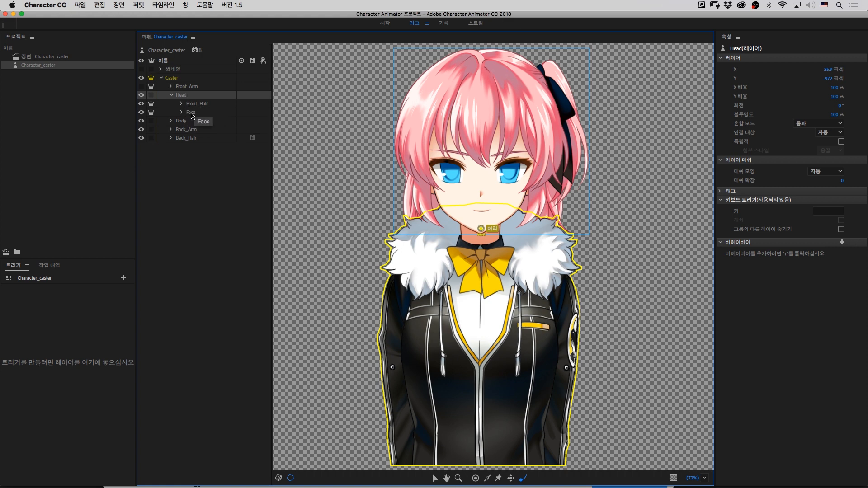
{"action": "left_click", "coordinate": [182, 113]}
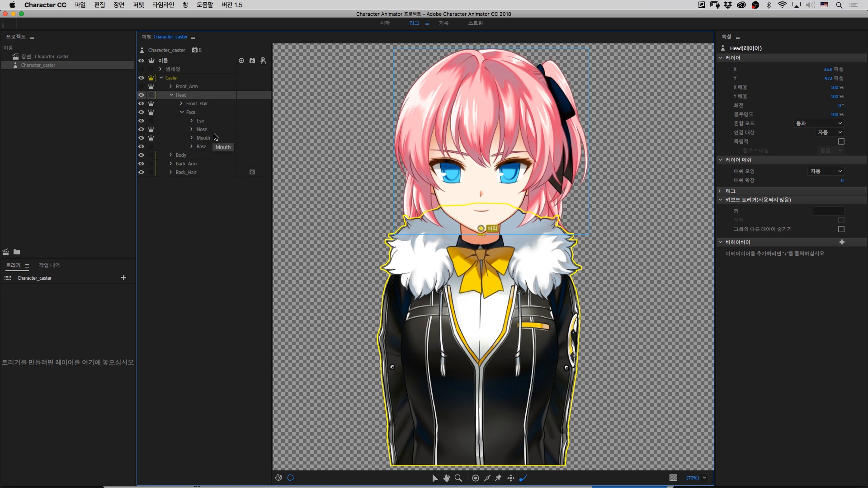
{"action": "left_click", "coordinate": [192, 121]}
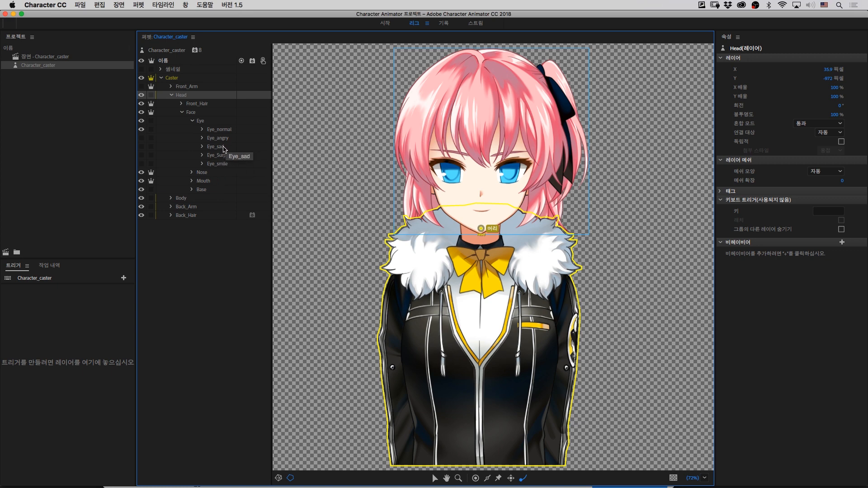
{"action": "left_click", "coordinate": [223, 130]}
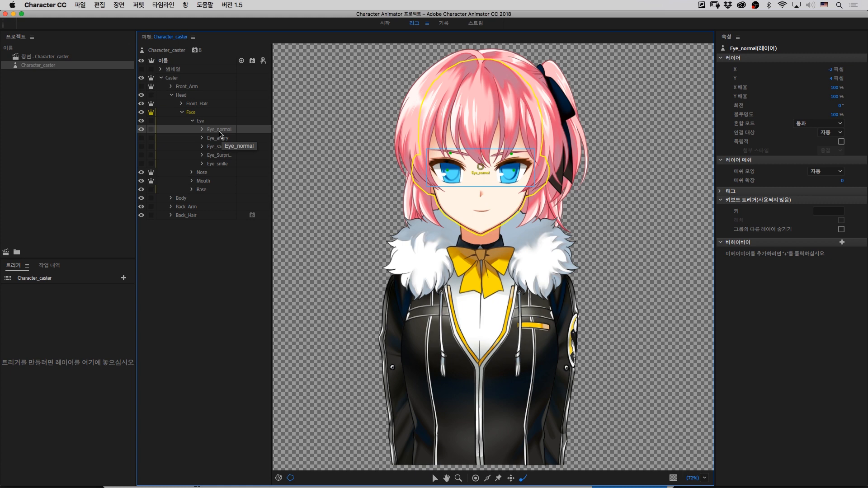
{"action": "left_click", "coordinate": [202, 130]}
{"action": "left_click_drag", "start_coordinate": [271, 162], "coordinate": [299, 163]}
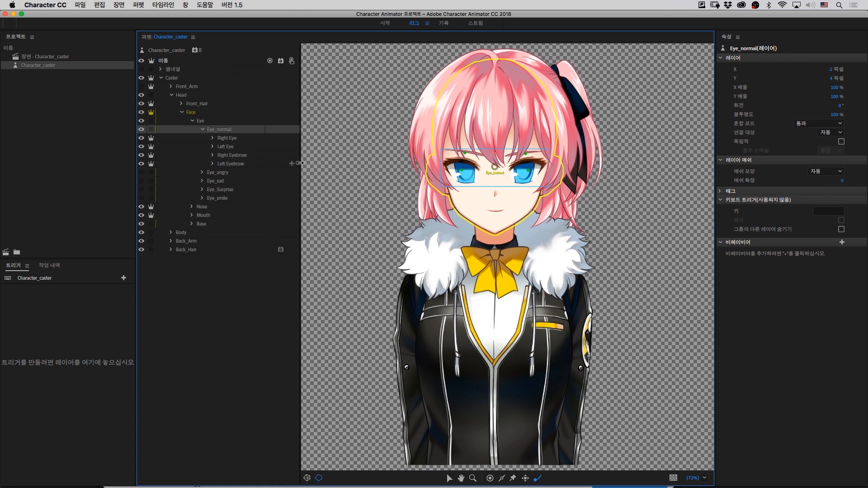
- Check the face tags of the Right Eye, Left Eye, Right Eyebrow and Left Eyebrow layers in Eye_normal
{"action": "left_click", "coordinate": [226, 138]}
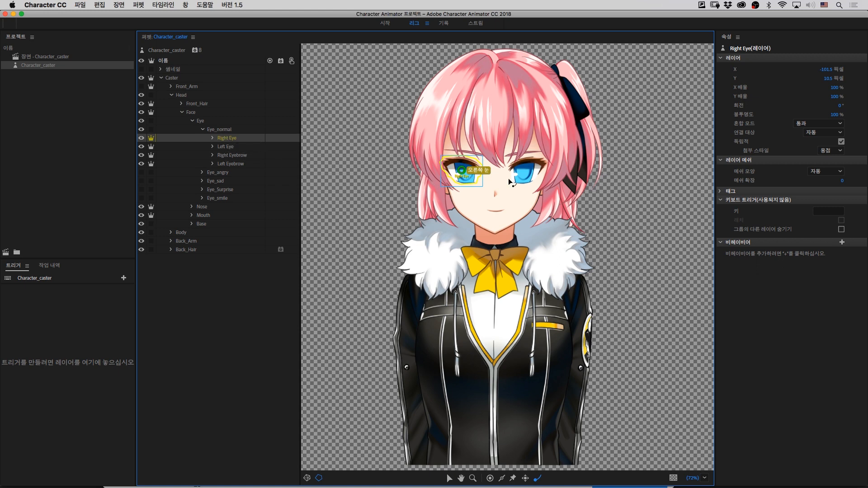
{"action": "left_click", "coordinate": [722, 192]}
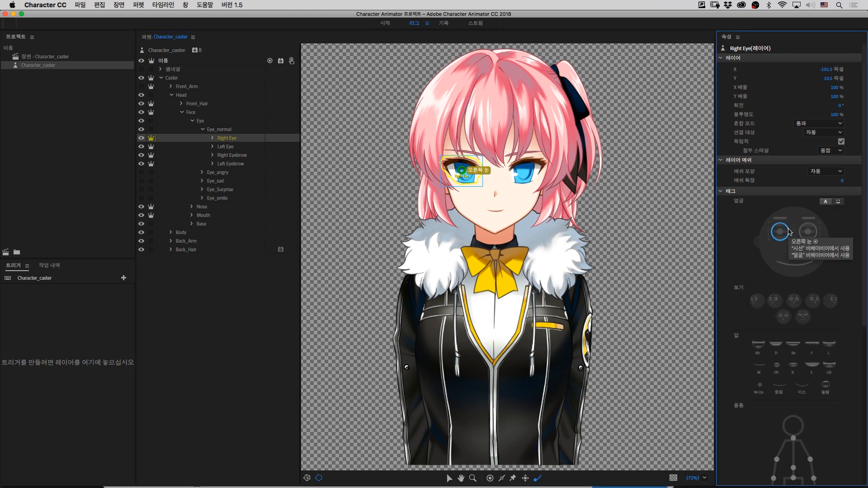
{"action": "left_click", "coordinate": [228, 150]}
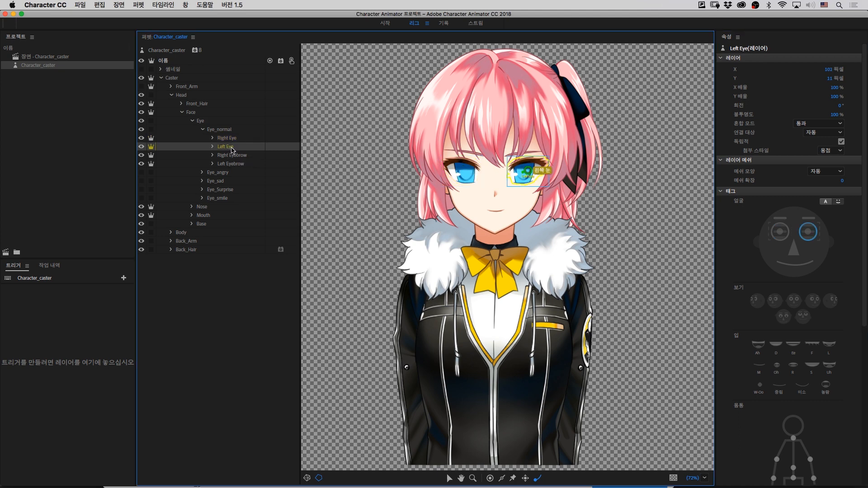
{"action": "left_click", "coordinate": [231, 158]}
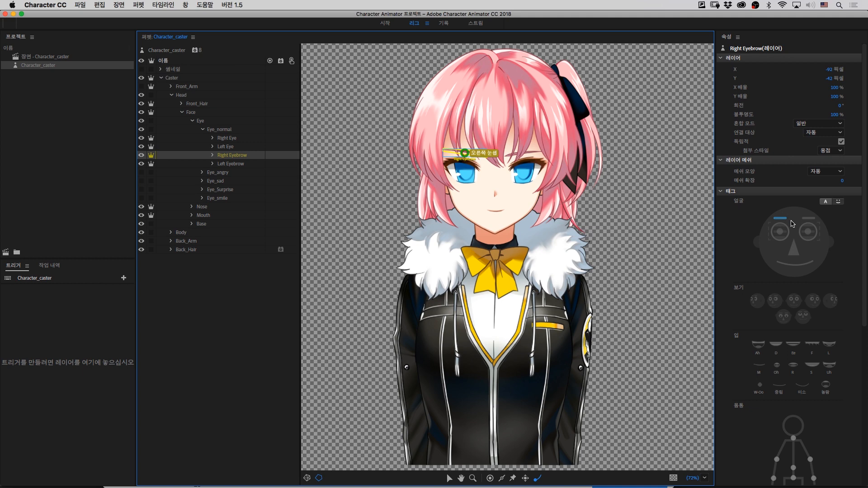
{"action": "left_click", "coordinate": [228, 168]}
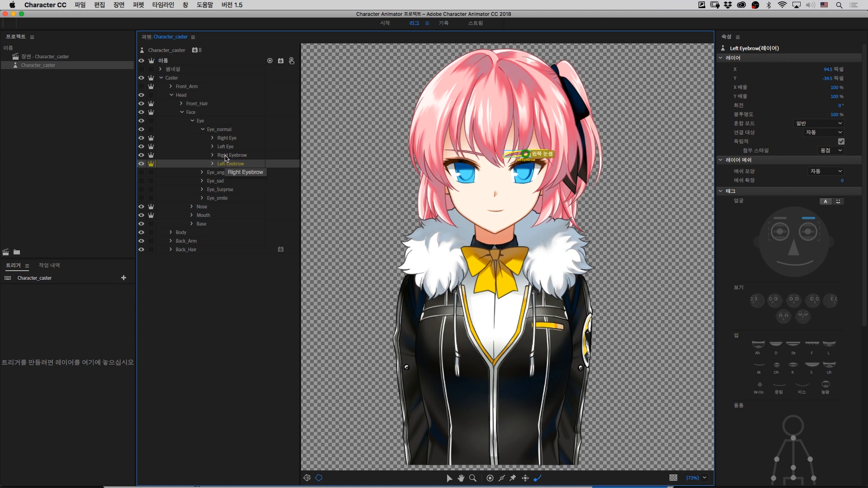
- Expand the Right Eye group of Eye_normal, check the tag of its Right pupil layer, and collapse the group
{"action": "left_click", "coordinate": [216, 139]}
{"action": "left_click", "coordinate": [212, 138]}
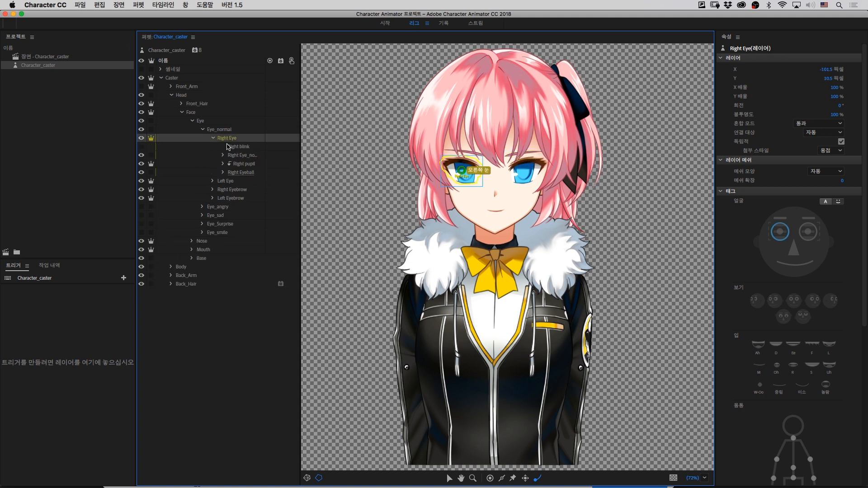
{"action": "left_click", "coordinate": [246, 165]}
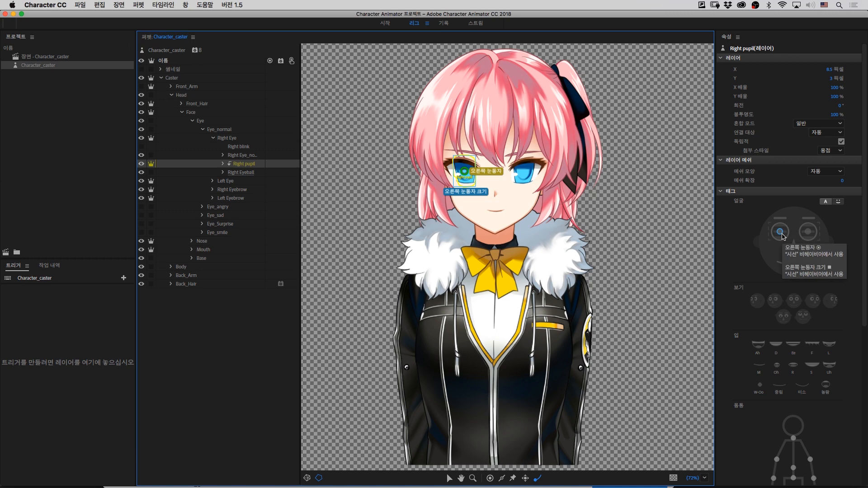
{"action": "left_click", "coordinate": [213, 139]}
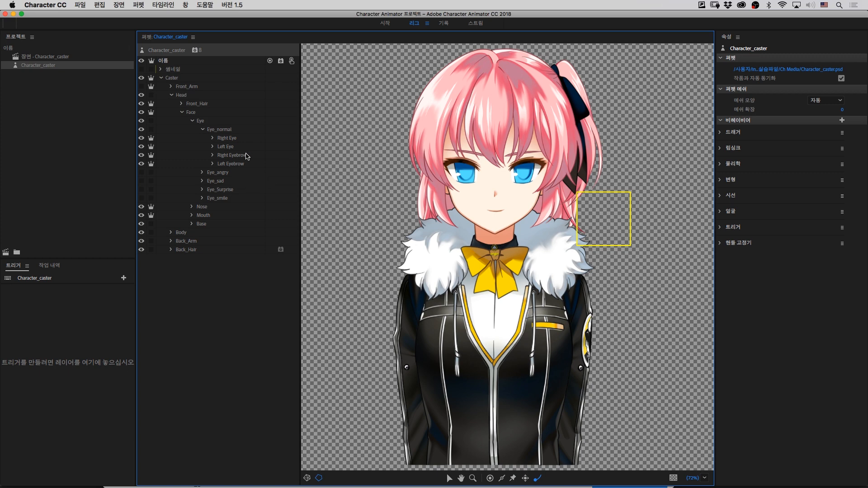
- Preview the puppet in the 스트림 (Stream) workspace, review Eye_normal's Left Eye and Right Eye layers in 리그 (Rig), and collapse Eye_normal
{"action": "left_click", "coordinate": [474, 26]}
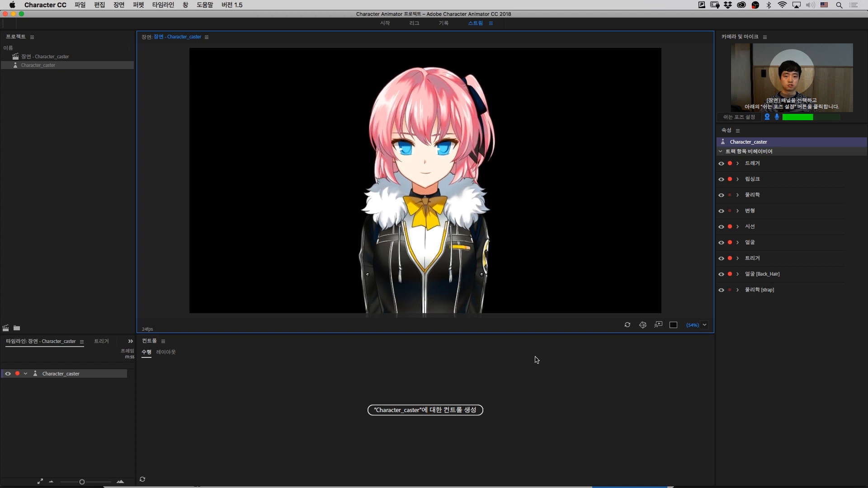
{"action": "left_click", "coordinate": [415, 24]}
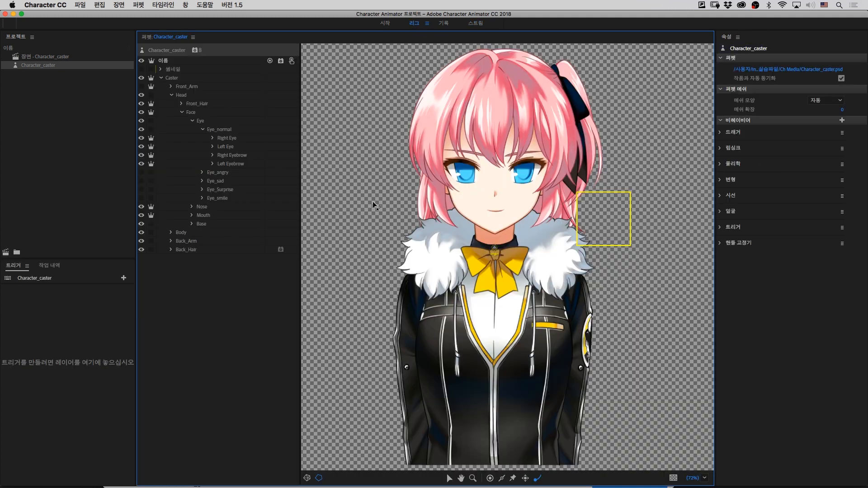
{"action": "left_click", "coordinate": [224, 131]}
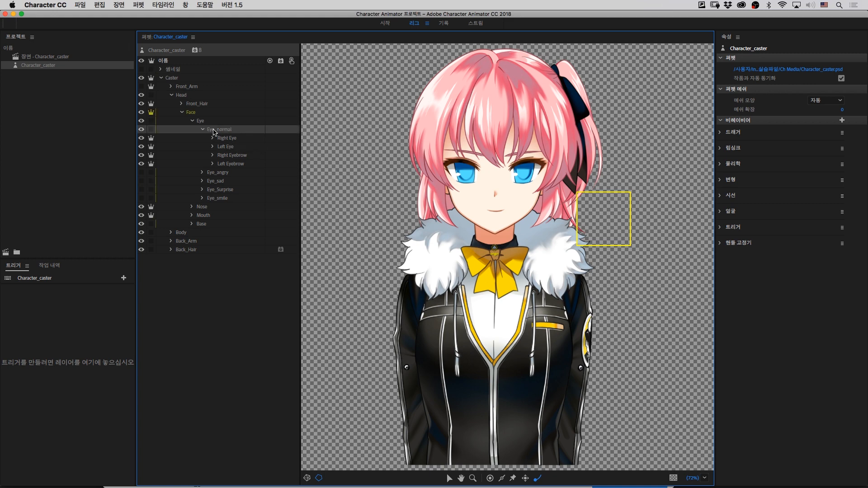
{"action": "left_click", "coordinate": [228, 148]}
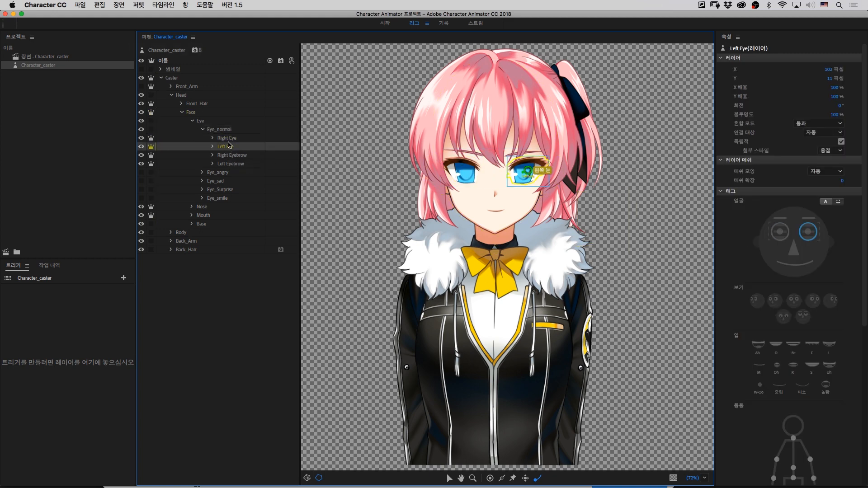
{"action": "left_click", "coordinate": [226, 138]}
{"action": "left_click", "coordinate": [202, 129]}
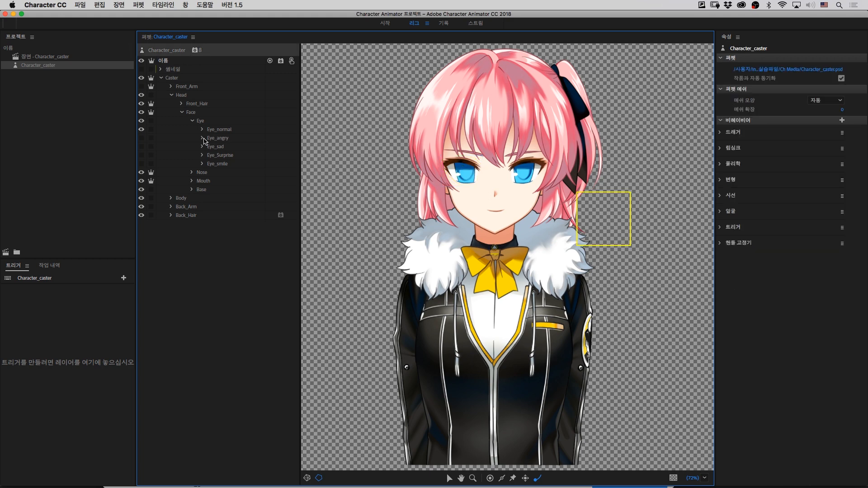
- Check the face tags of the Right Eye, Left Eye, Right Eyebrow and Left Eyebrow layers in Eye_angry, and collapse the group
{"action": "left_click", "coordinate": [202, 138]}
{"action": "left_click", "coordinate": [228, 148]}
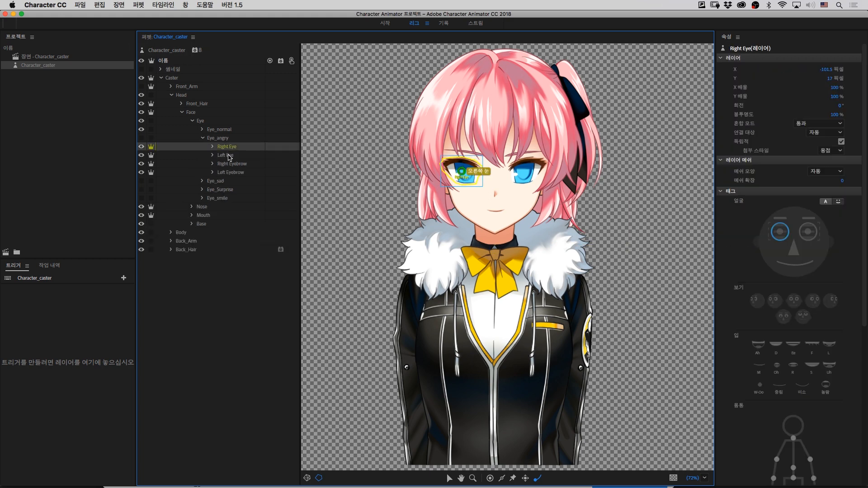
{"action": "left_click", "coordinate": [229, 156]}
{"action": "left_click", "coordinate": [231, 163]}
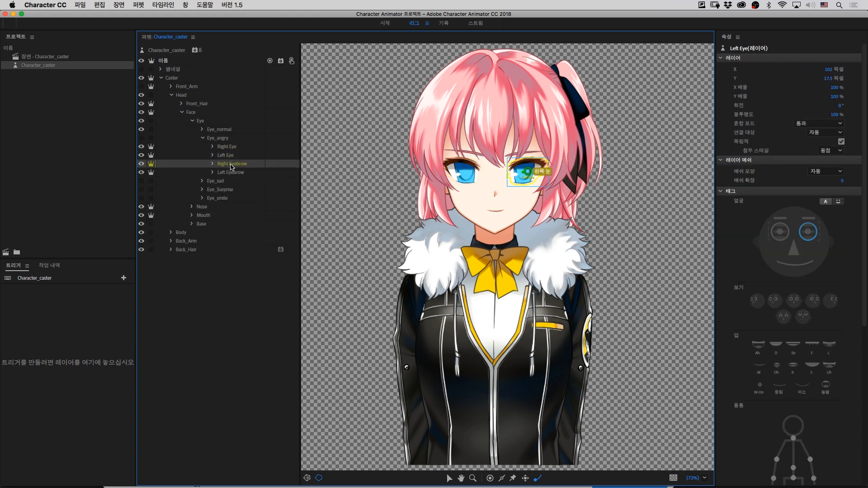
{"action": "left_click", "coordinate": [232, 173]}
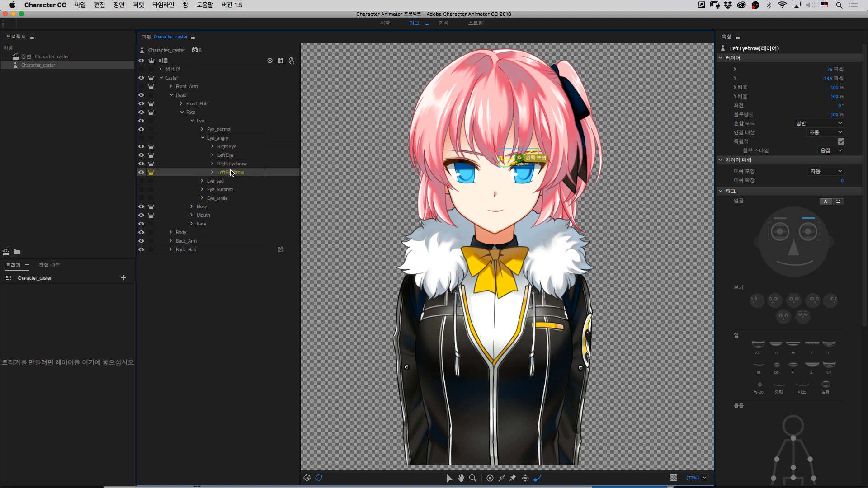
{"action": "left_click", "coordinate": [202, 138]}
- Collapse the Eye group after selecting Eye_normal, and check the face tags of the Nose and Mouth layers
{"action": "left_click", "coordinate": [219, 129]}
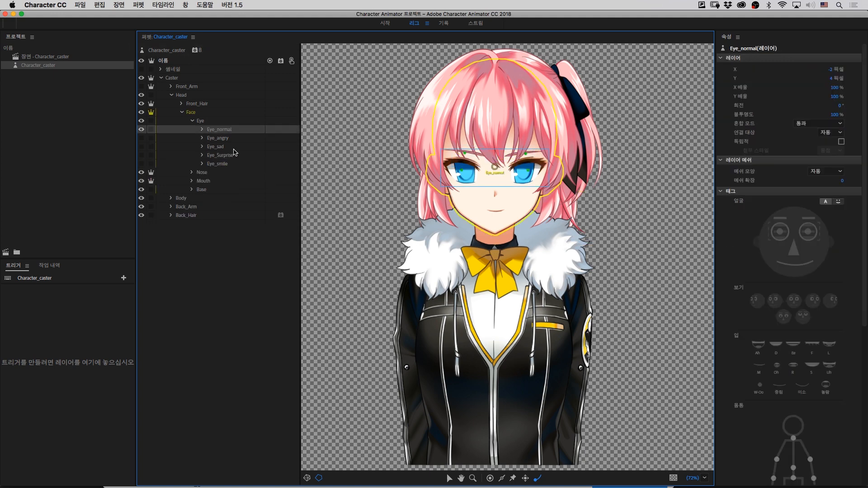
{"action": "left_click", "coordinate": [193, 121]}
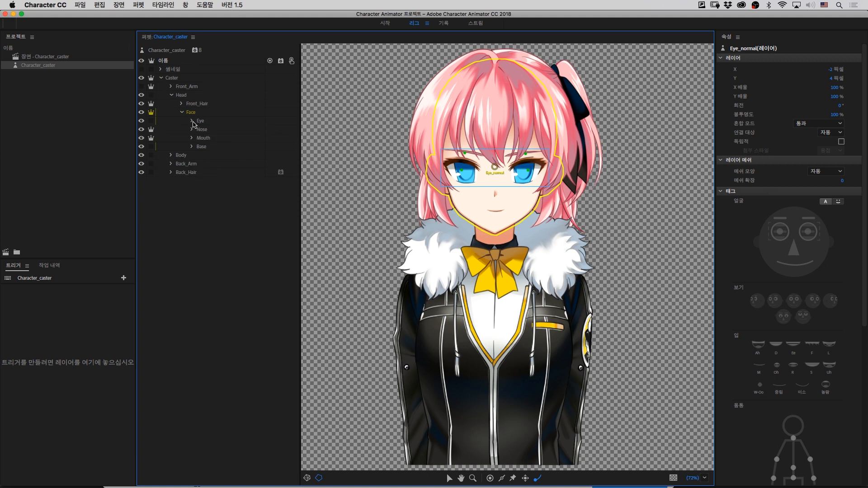
{"action": "left_click", "coordinate": [201, 124]}
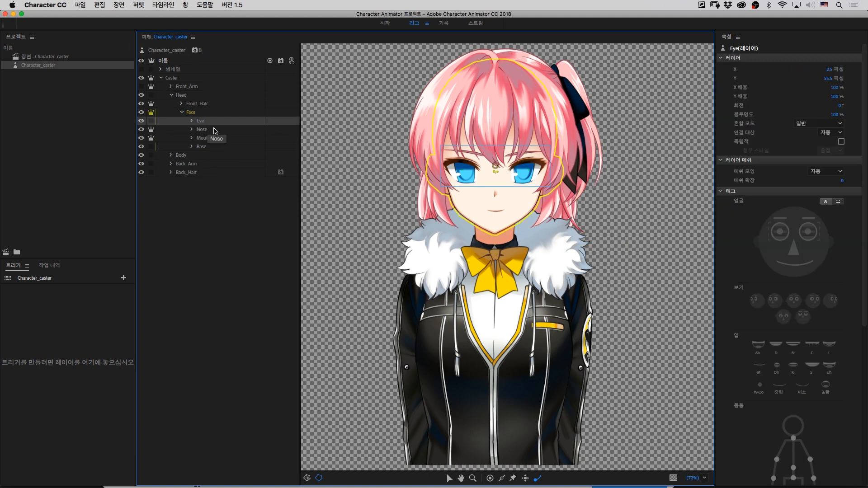
{"action": "left_click", "coordinate": [204, 137]}
{"action": "left_click", "coordinate": [203, 130]}
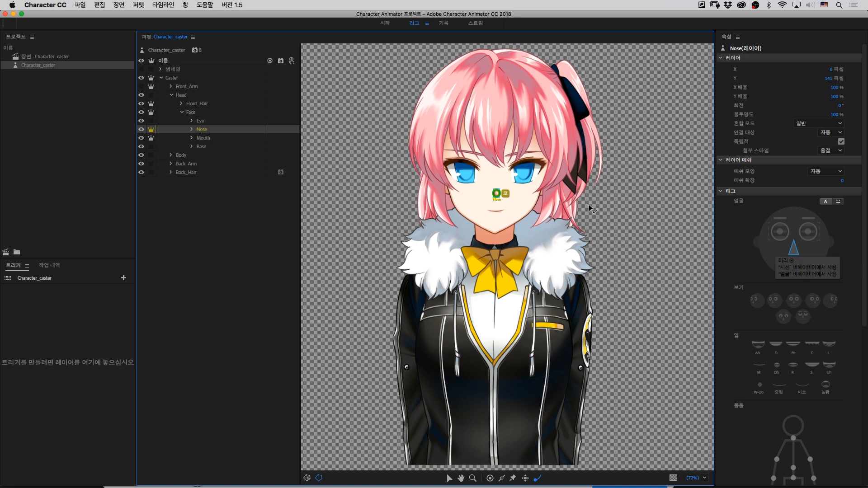
{"action": "left_click", "coordinate": [200, 138]}
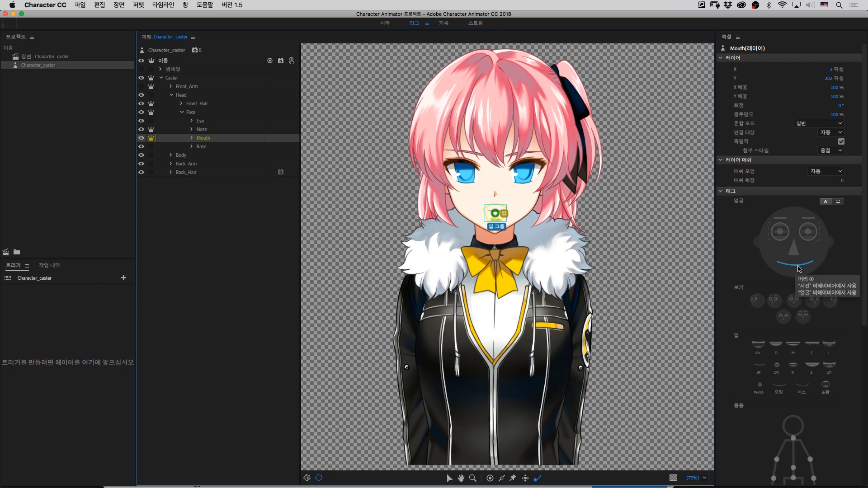
- Expand the Mouth group and check the mouth-shape tags of its m, surprised, Ah, Oh, uh and Ee layers
{"action": "left_click", "coordinate": [192, 138]}
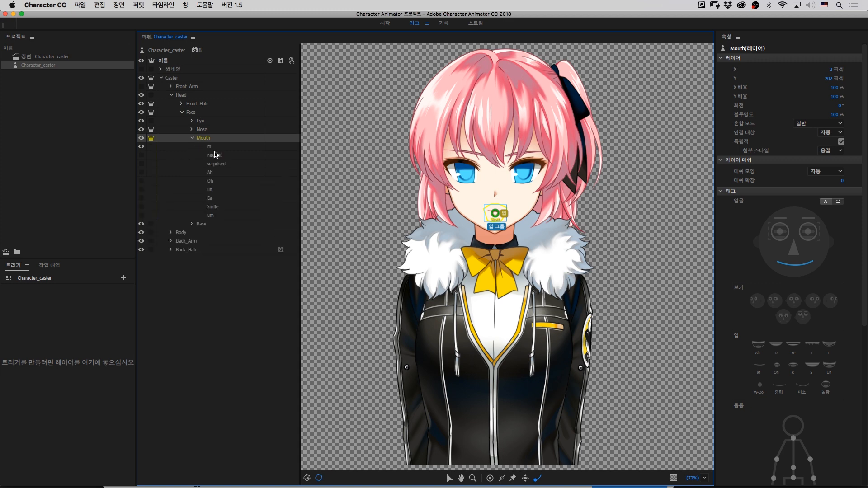
{"action": "left_click", "coordinate": [220, 148]}
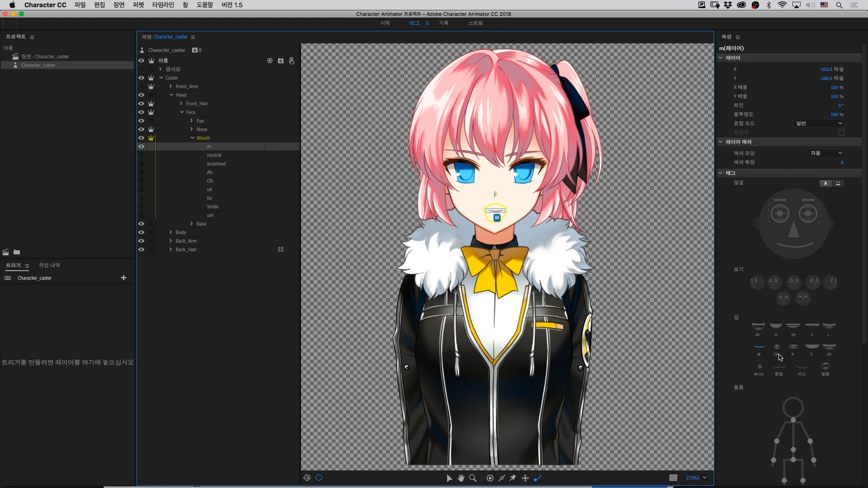
{"action": "left_click", "coordinate": [215, 167]}
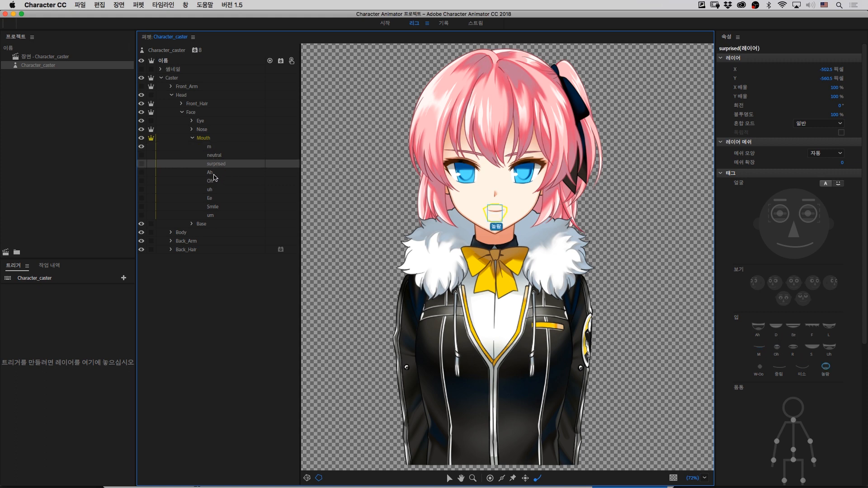
{"action": "left_click", "coordinate": [212, 173]}
{"action": "left_click", "coordinate": [214, 181]}
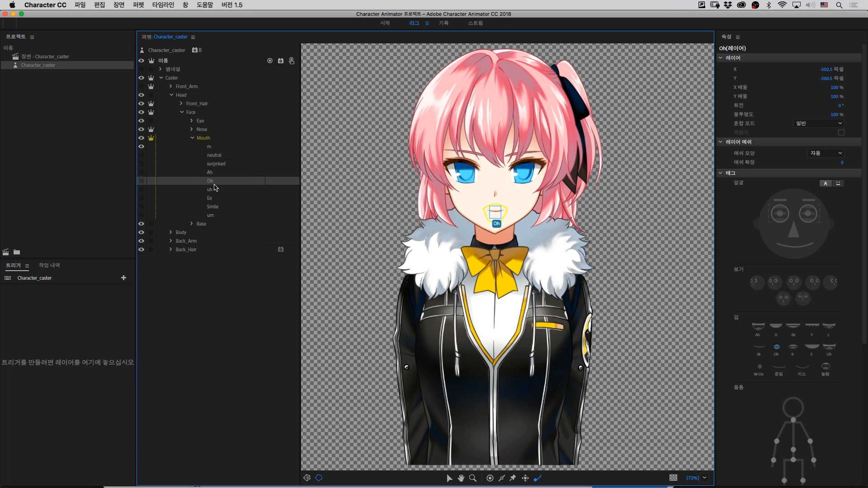
{"action": "left_click", "coordinate": [215, 190]}
{"action": "left_click", "coordinate": [215, 200]}
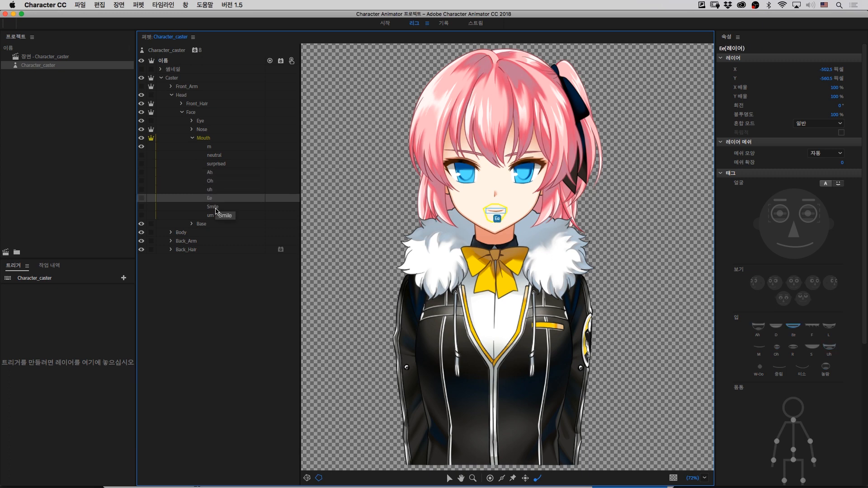
- Examine the viseme tags assigned to the layers in the Mouth group, including Smile, Ah, Oh, uh, Ee, neutral and surprised
{"action": "left_click", "coordinate": [216, 208]}
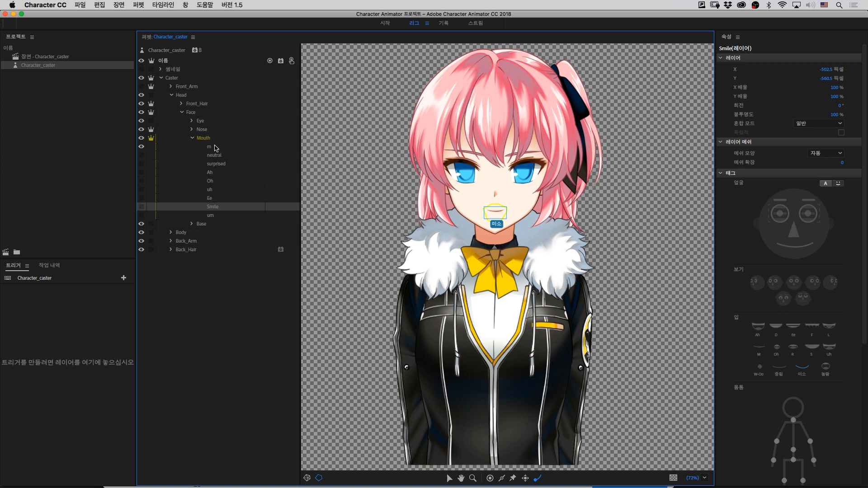
{"action": "left_click", "coordinate": [215, 174]}
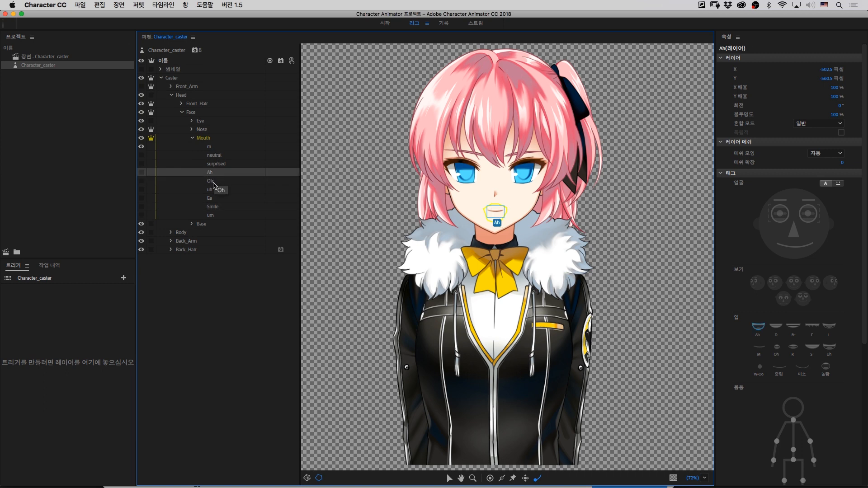
{"action": "left_click", "coordinate": [215, 181]}
{"action": "left_click", "coordinate": [216, 190]}
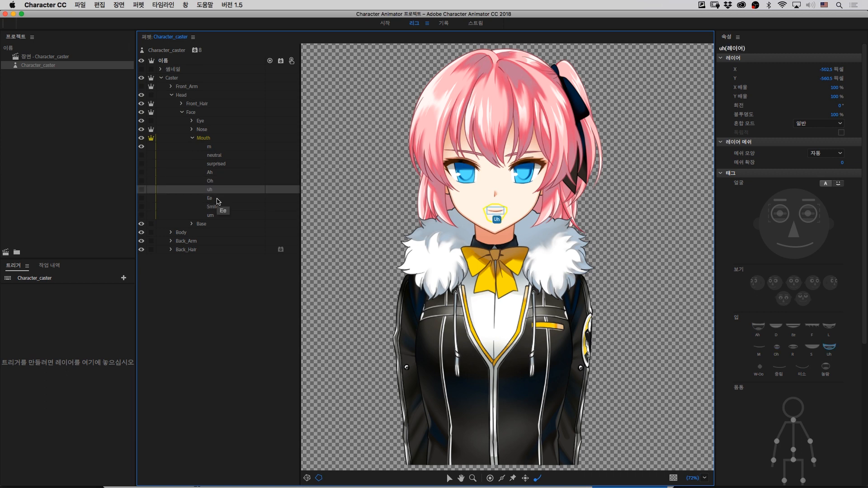
{"action": "left_click", "coordinate": [221, 199]}
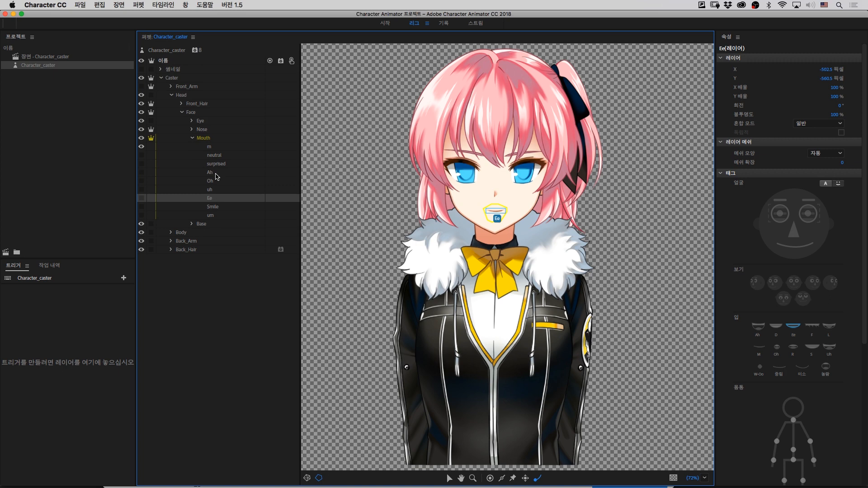
{"action": "left_click", "coordinate": [218, 158]}
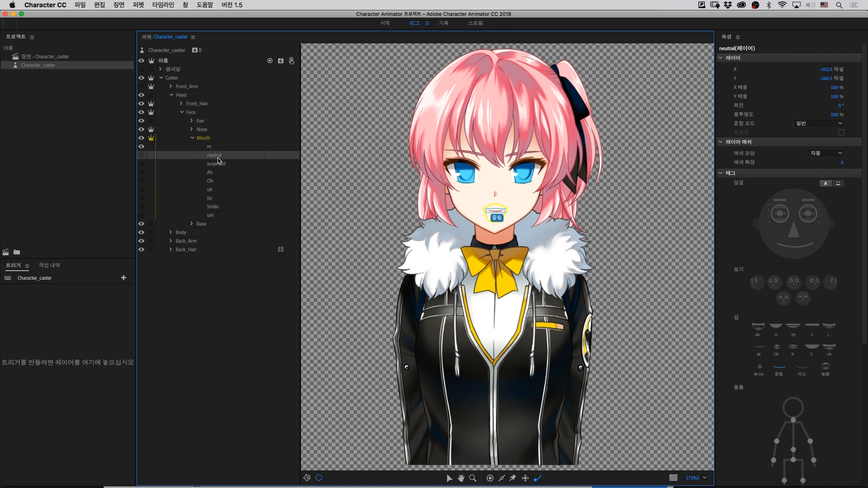
{"action": "left_click", "coordinate": [218, 165]}
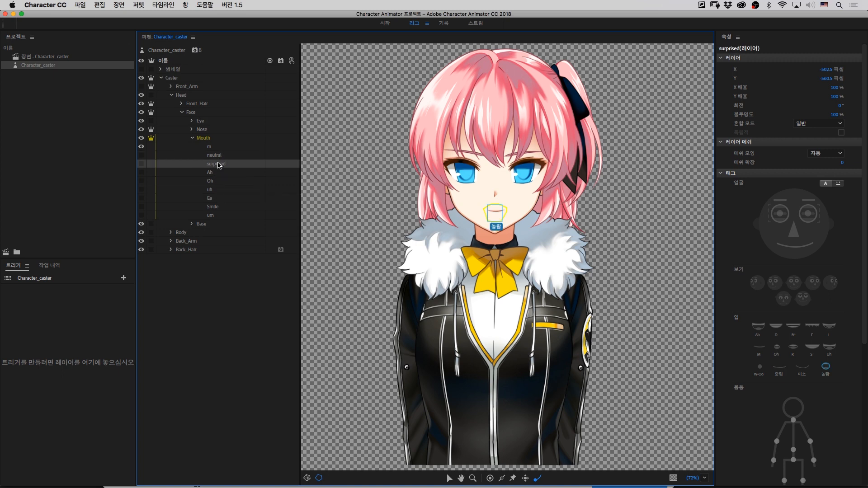
{"action": "left_click", "coordinate": [215, 208]}
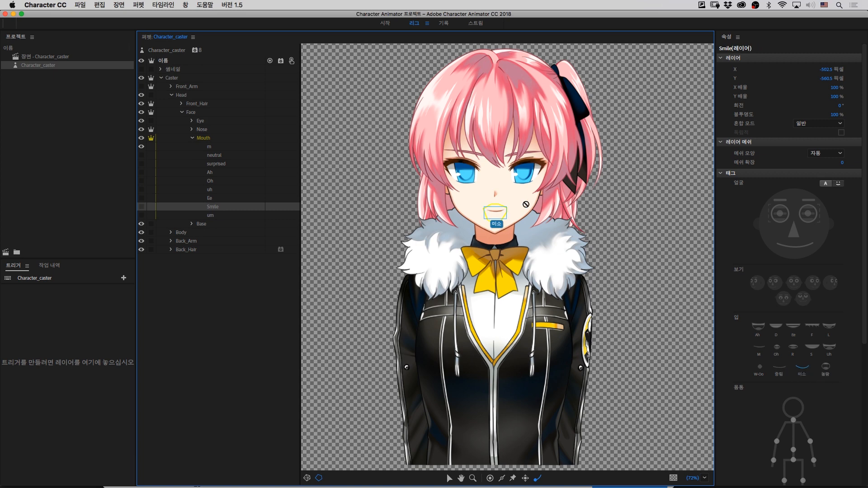
{"action": "left_click", "coordinate": [192, 138]}
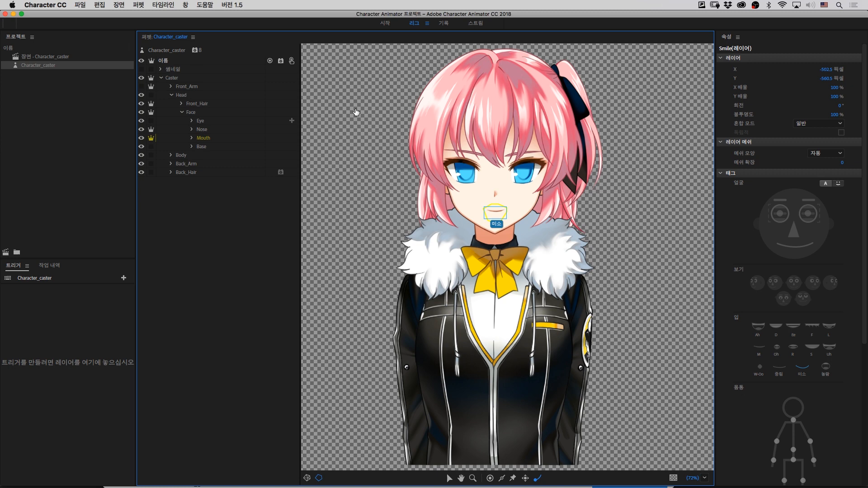
- Set the rest pose for the puppet in the streaming workspace and return to the rigging workspace
{"action": "left_click", "coordinate": [476, 23]}
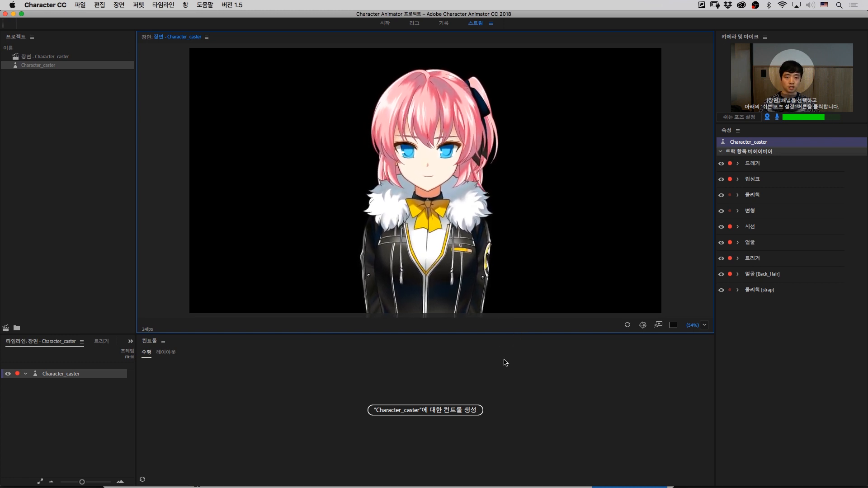
{"action": "left_click", "coordinate": [738, 117]}
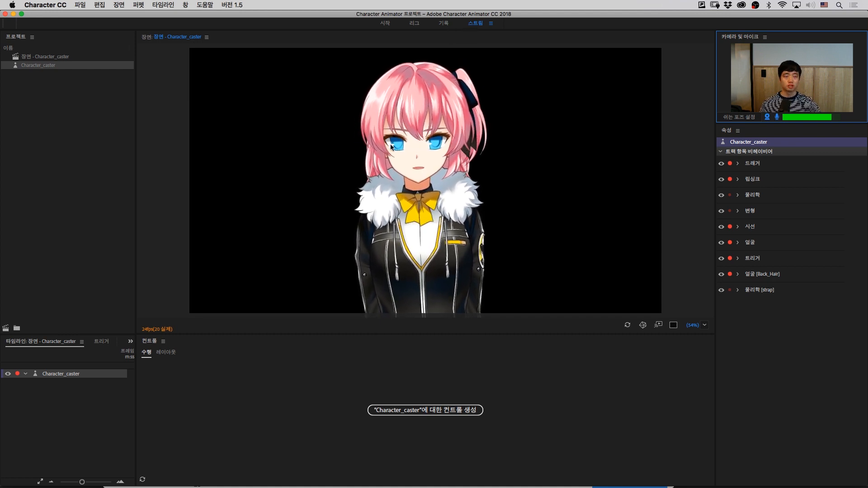
{"action": "left_click", "coordinate": [415, 24]}
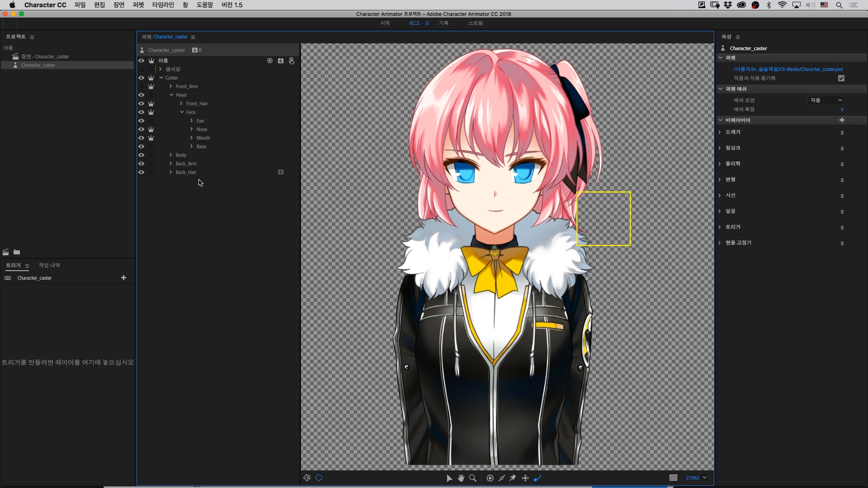
- Expand the Face and Eye groups and look through the eye expression layers, such as Eye_normal and Eye_angry
{"action": "left_click", "coordinate": [183, 113]}
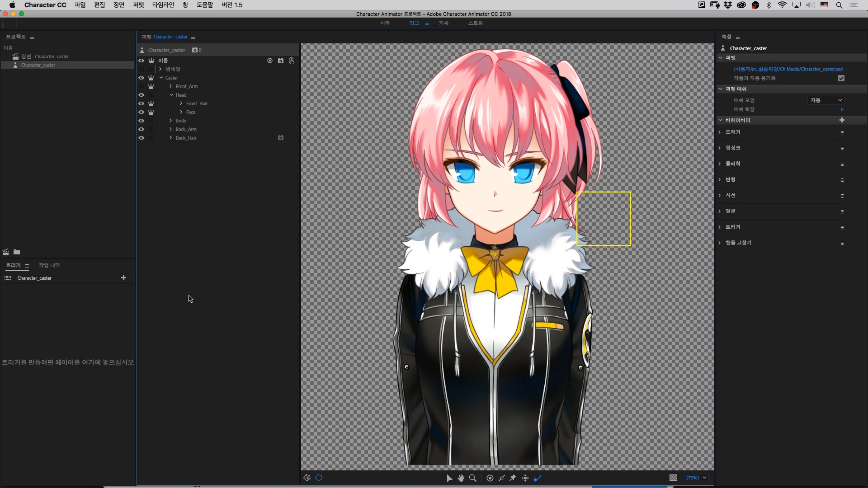
{"action": "left_click", "coordinate": [182, 104]}
{"action": "left_click", "coordinate": [182, 105]}
{"action": "left_click", "coordinate": [182, 112]}
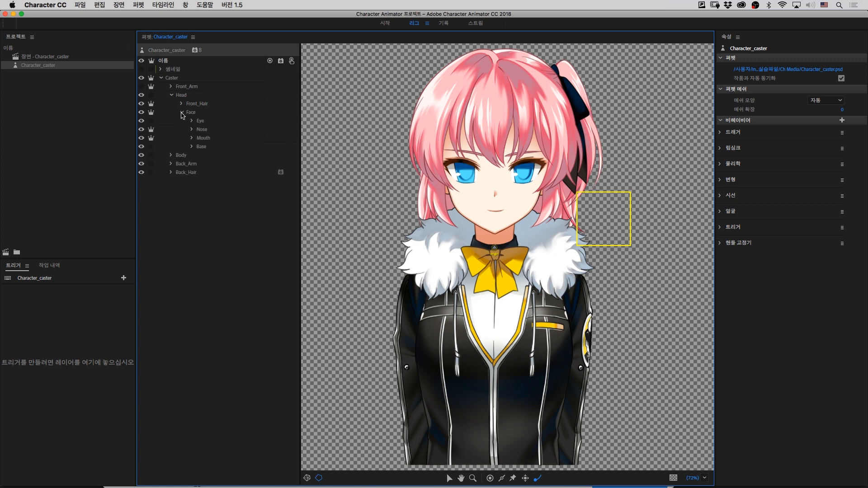
{"action": "left_click", "coordinate": [192, 121]}
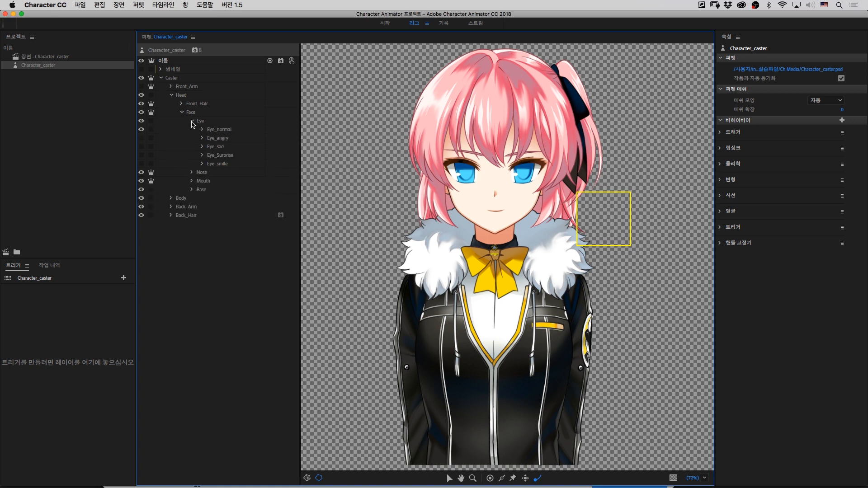
{"action": "left_click", "coordinate": [218, 130]}
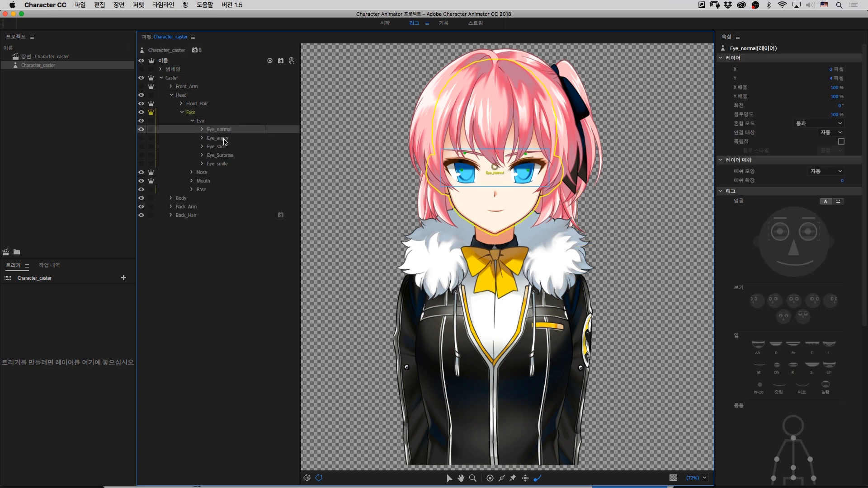
{"action": "left_click", "coordinate": [223, 139]}
{"action": "left_click", "coordinate": [228, 158]}
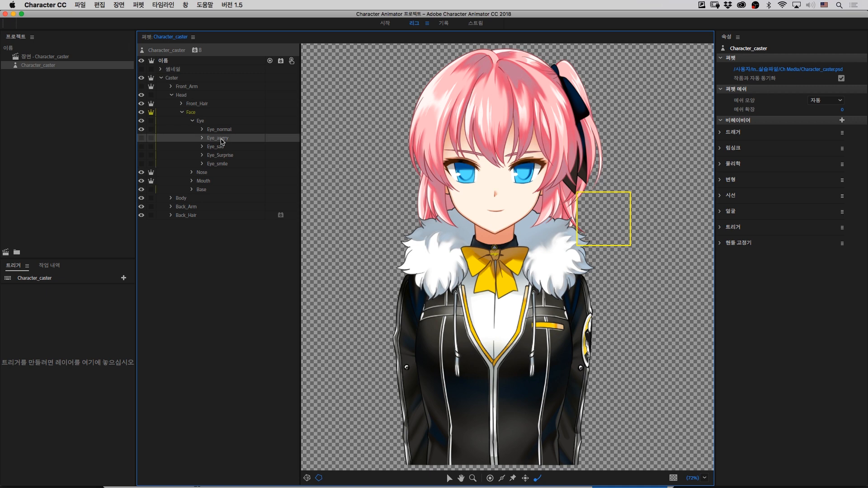
- Try a trigger made from the Eye_angry layer with A as its trigger key, and delete that trigger
{"action": "left_click_drag", "start_coordinate": [222, 141], "coordinate": [85, 350]}
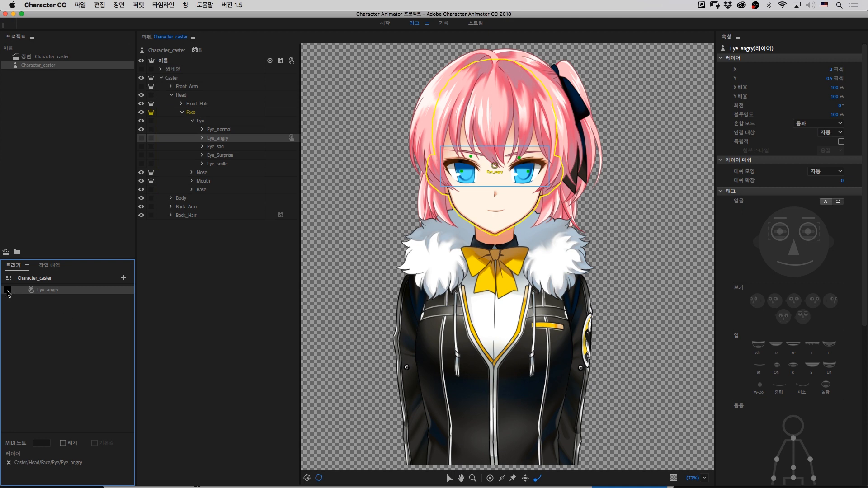
{"action": "left_click", "coordinate": [8, 291]}
{"action": "type", "text": "a"}
{"action": "left_click", "coordinate": [18, 312]}
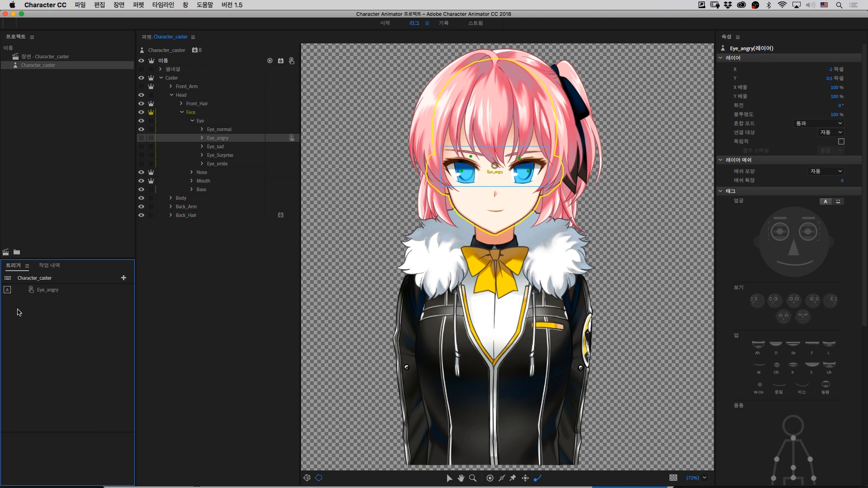
{"action": "left_click", "coordinate": [58, 295]}
{"action": "key", "text": "Delete"}
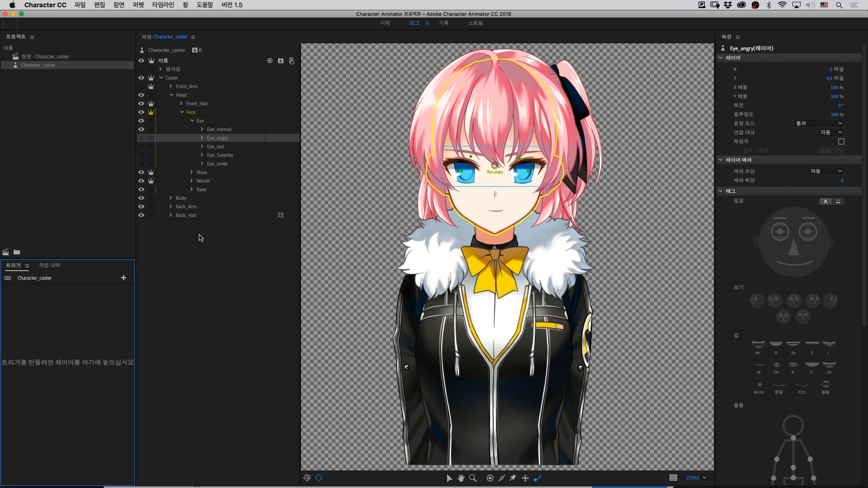
- Create a swap set for the Character_caster puppet and name it "눈 표정"
{"action": "left_click", "coordinate": [123, 278]}
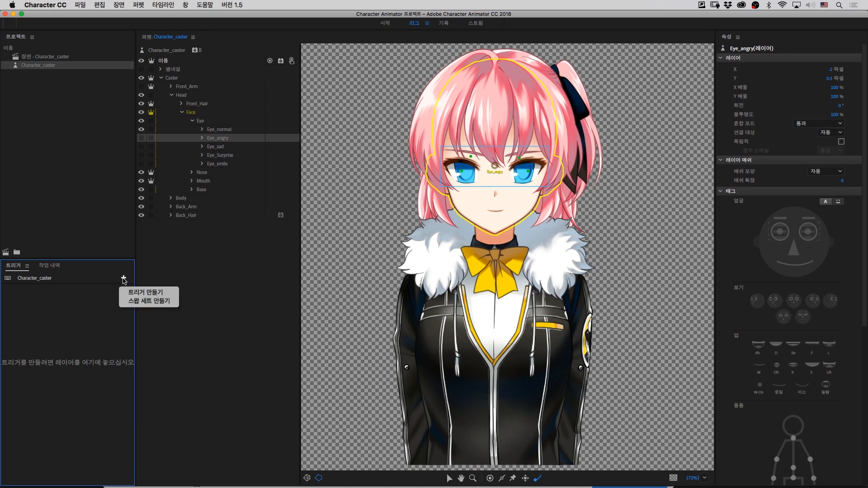
{"action": "left_click", "coordinate": [140, 304]}
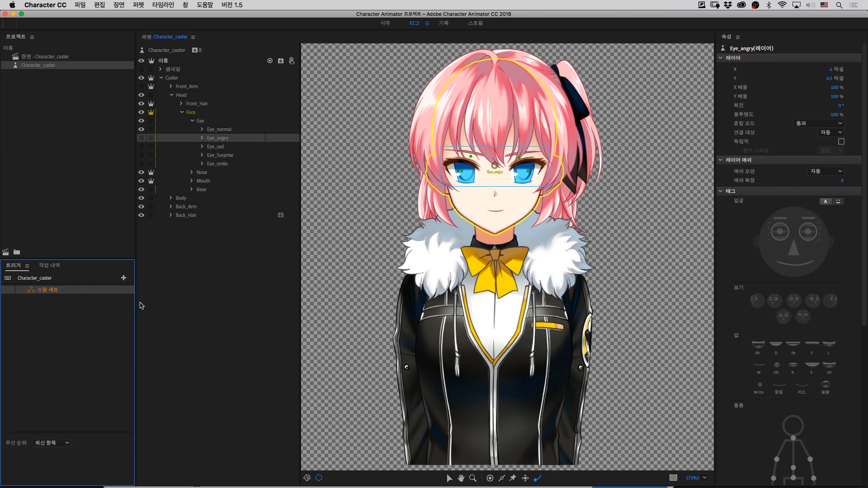
{"action": "right_click", "coordinate": [49, 291]}
{"action": "left_click", "coordinate": [66, 300]}
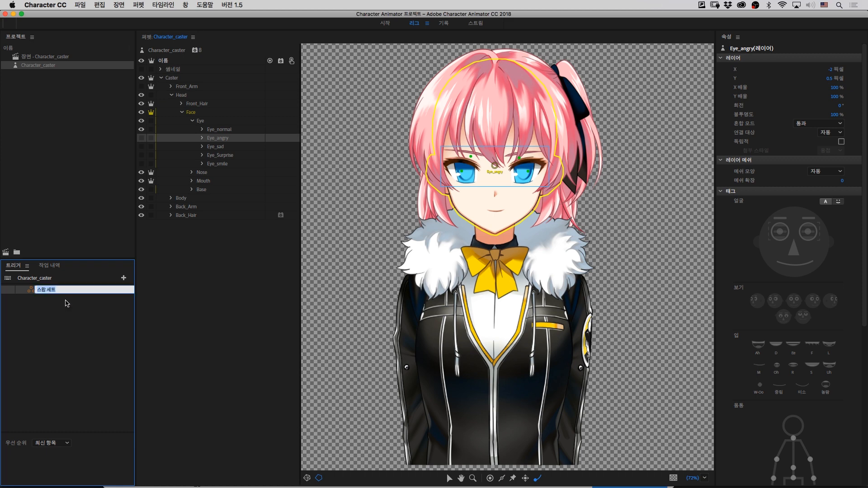
{"action": "key", "text": "ctrl+space"}
{"action": "type", "text": "눈 표정"}
{"action": "key", "text": "Return"}
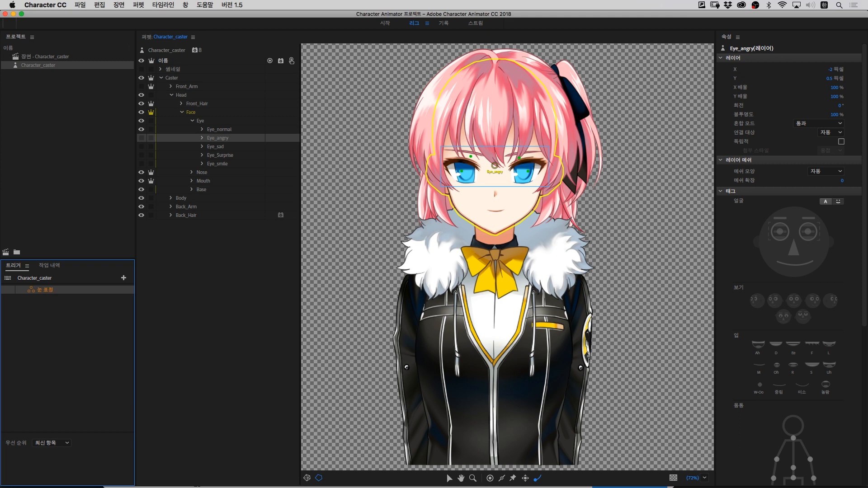
{"action": "left_click", "coordinate": [70, 351]}
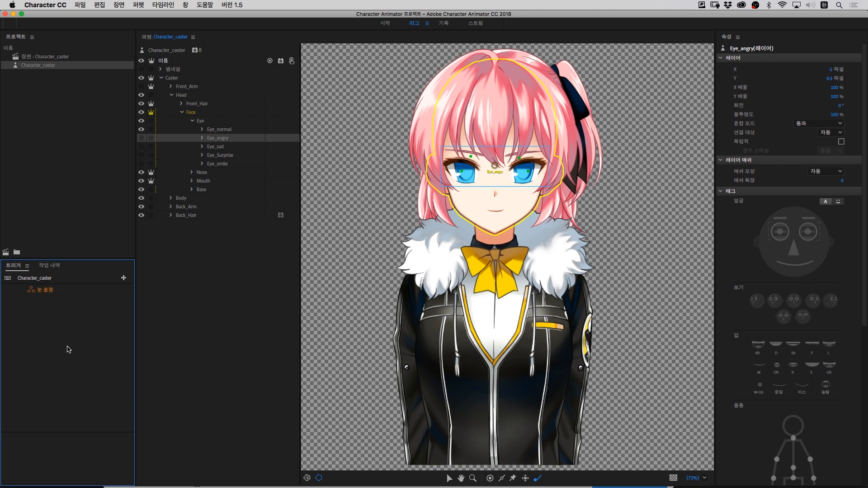
- Add the five layers from Eye_normal through Eye_smile to the "눈 표정" swap set as triggers
{"action": "left_click", "coordinate": [63, 295]}
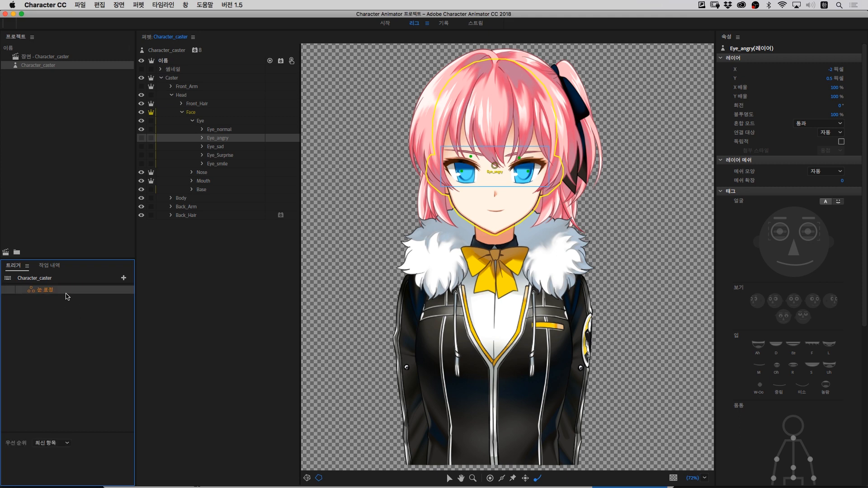
{"action": "left_click", "coordinate": [220, 131]}
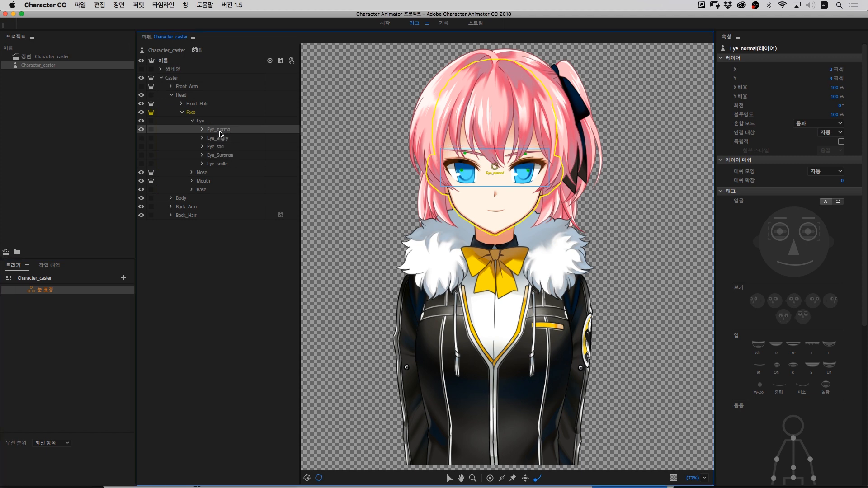
{"action": "left_click", "coordinate": [223, 165], "text": "shift"}
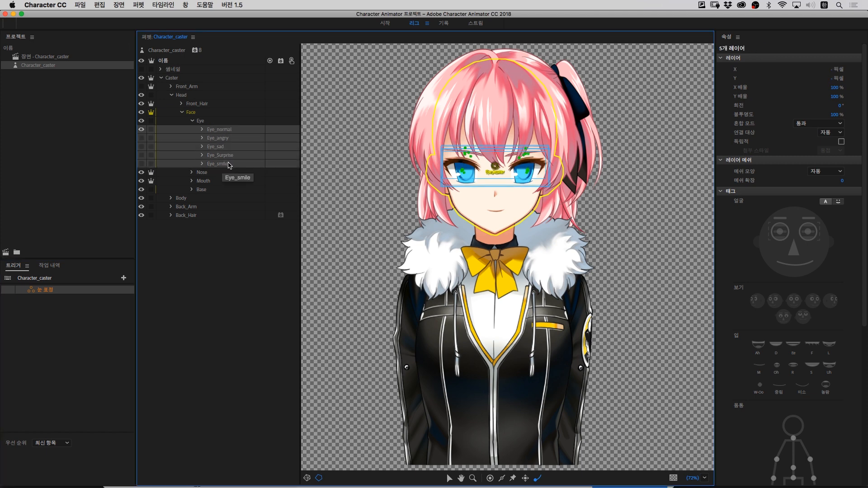
{"action": "left_click_drag", "start_coordinate": [219, 135], "coordinate": [71, 296]}
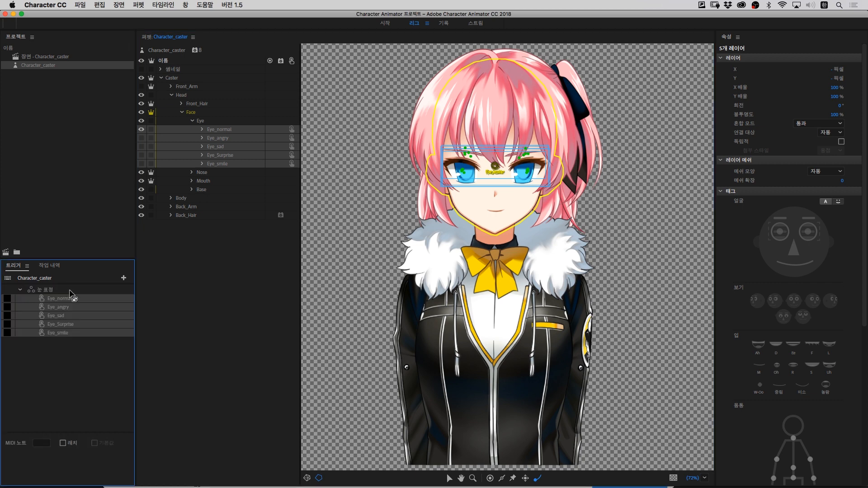
{"action": "left_click", "coordinate": [80, 352]}
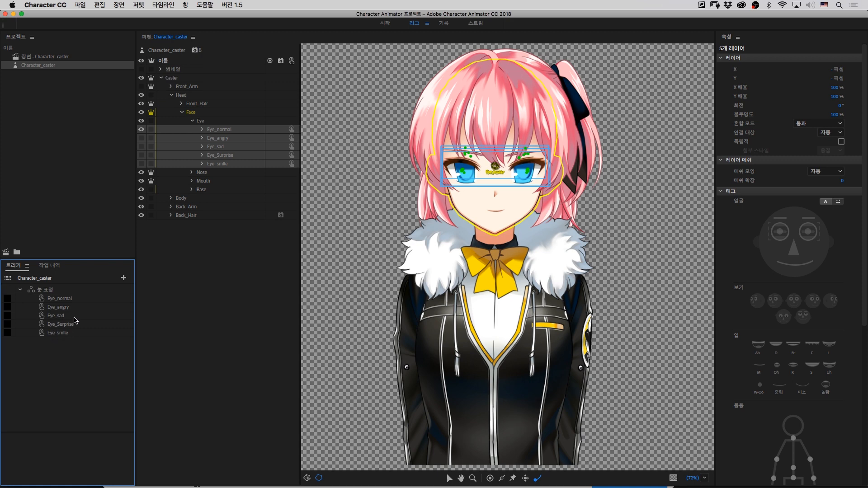
- Make Eye_normal the default trigger of the "눈 표정" swap set
{"action": "left_click", "coordinate": [50, 291]}
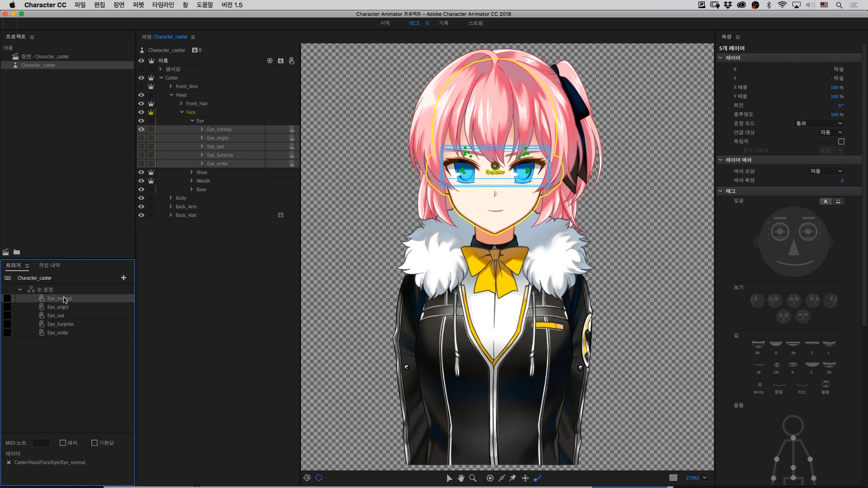
{"action": "left_click", "coordinate": [63, 301]}
{"action": "left_click", "coordinate": [95, 443]}
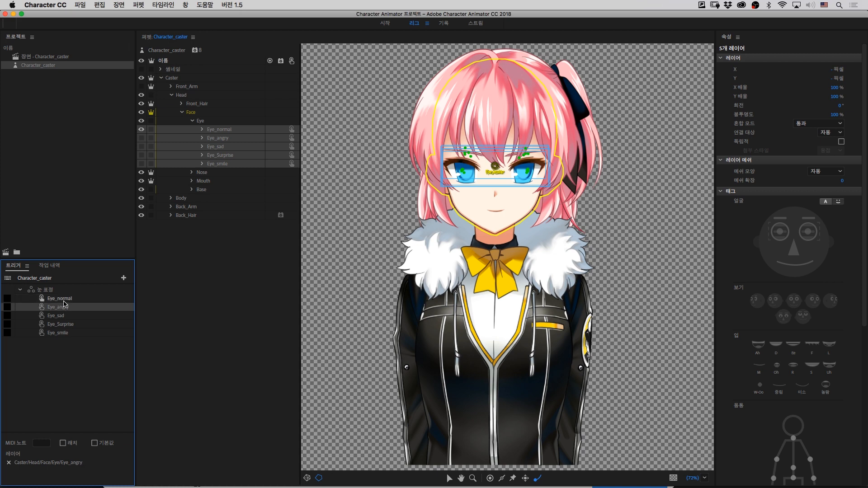
{"action": "left_click", "coordinate": [65, 300]}
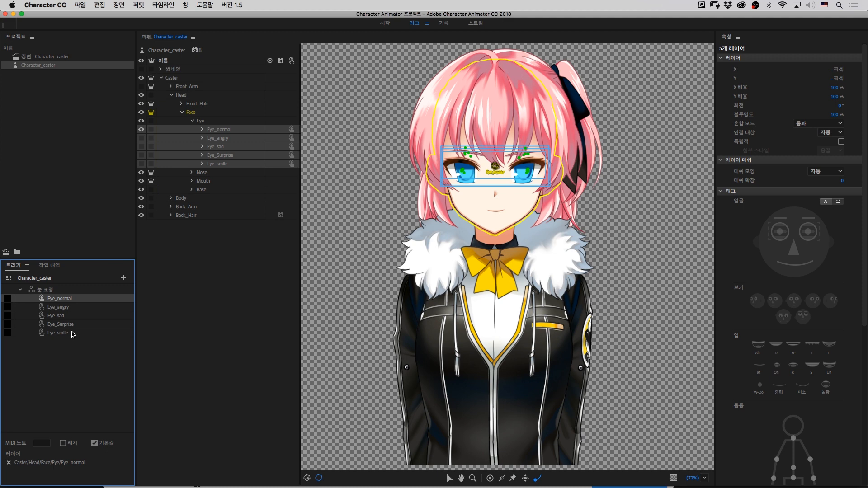
- Assign the trigger keys A, S, D and F to Eye_angry, Eye_sad, Eye_Surprise and Eye_smile in the "눈 표정" swap set
{"action": "left_click", "coordinate": [62, 309]}
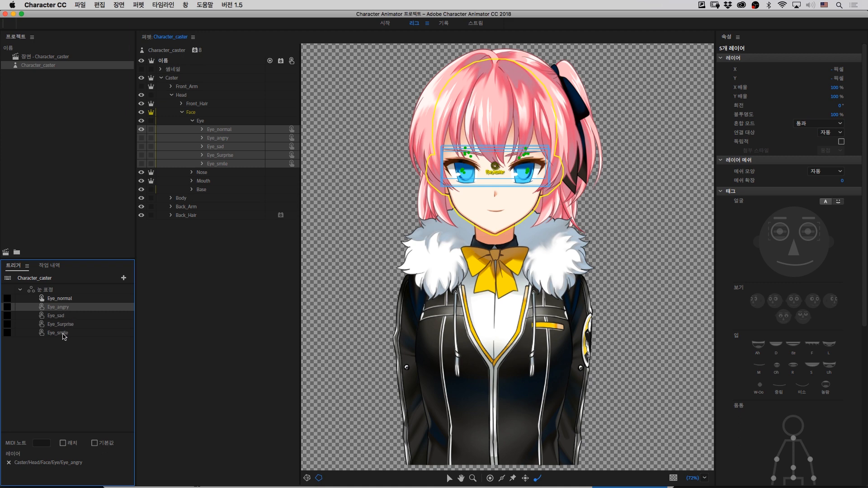
{"action": "left_click", "coordinate": [8, 307]}
{"action": "type", "text": "a"}
{"action": "left_click", "coordinate": [9, 316]}
{"action": "type", "text": "s"}
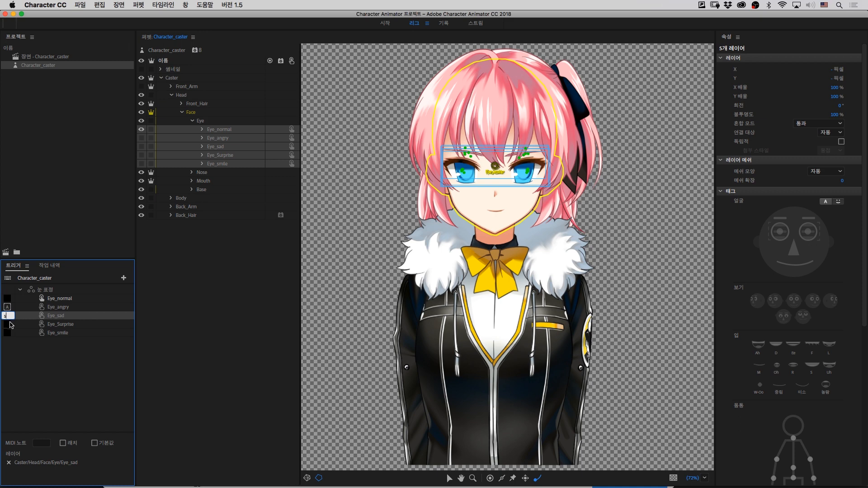
{"action": "left_click", "coordinate": [10, 324]}
{"action": "type", "text": "d"}
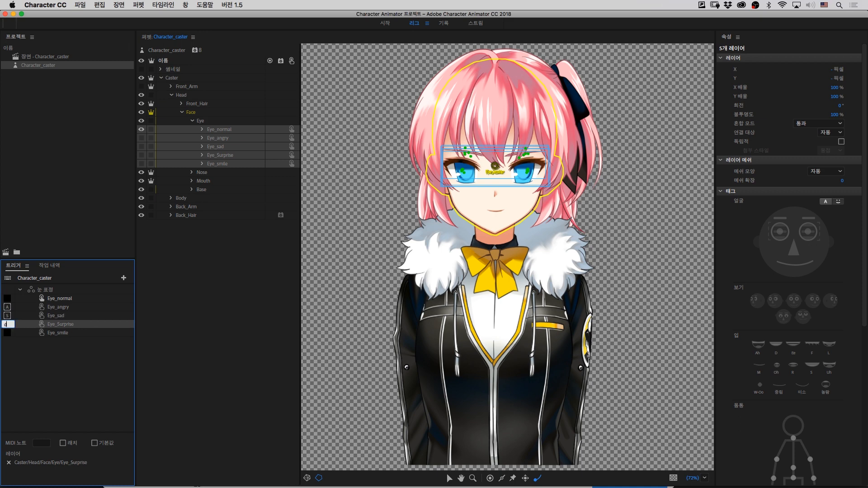
{"action": "left_click", "coordinate": [9, 333]}
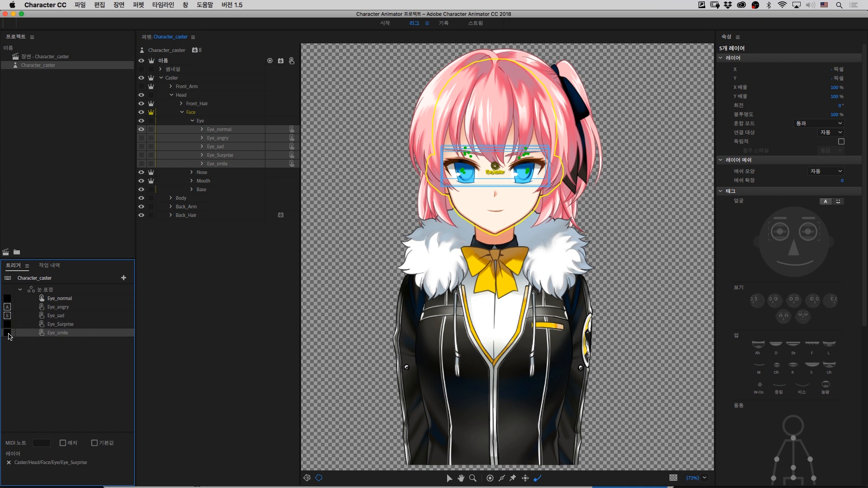
{"action": "type", "text": "f"}
{"action": "left_click", "coordinate": [31, 354]}
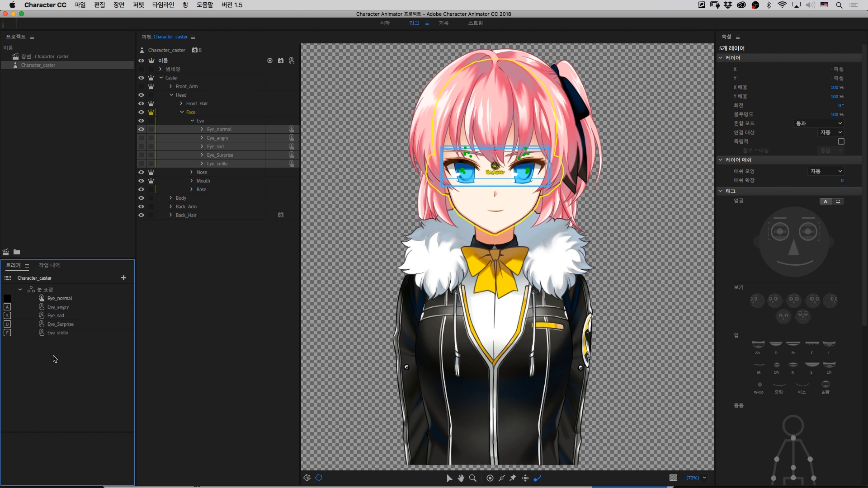
- Enable latch (래치) for the four triggers from Eye_angry through Eye_smile
{"action": "left_click", "coordinate": [59, 310]}
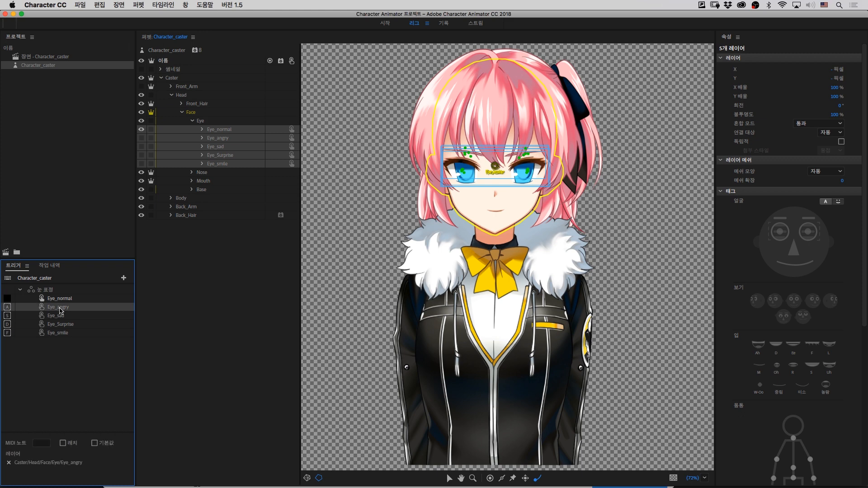
{"action": "left_click", "coordinate": [65, 333], "text": "shift"}
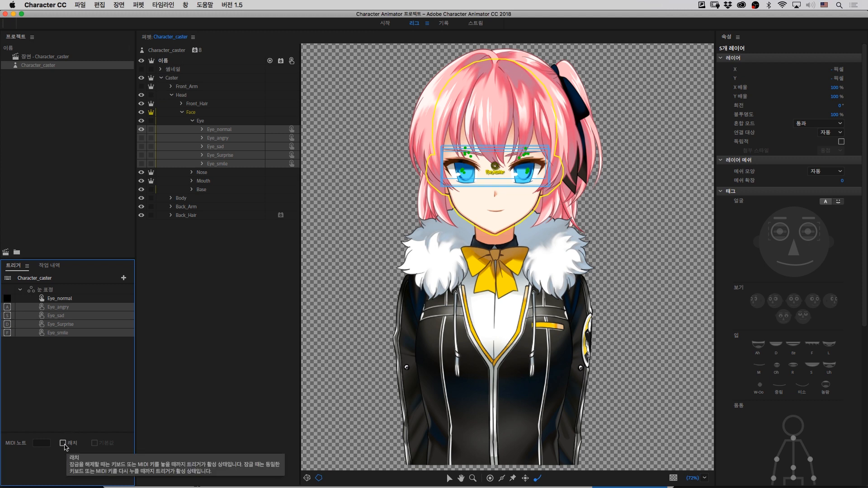
{"action": "left_click", "coordinate": [63, 443]}
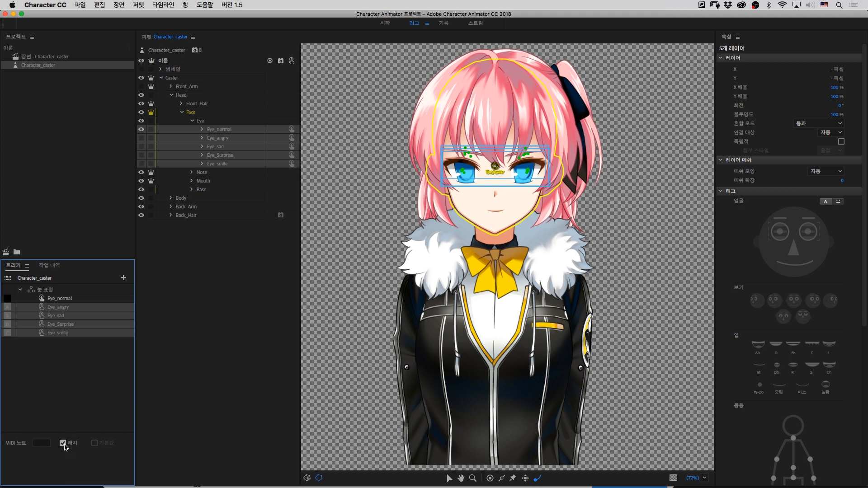
{"action": "left_click", "coordinate": [70, 372]}
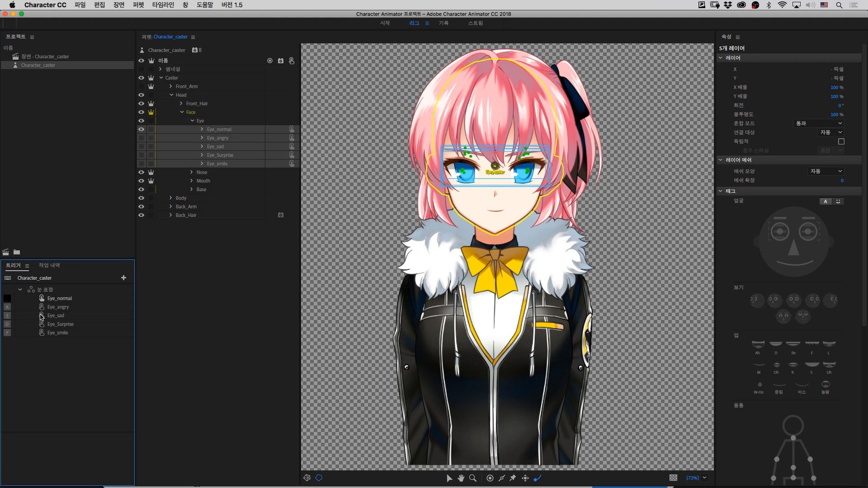
{"action": "left_click", "coordinate": [60, 307]}
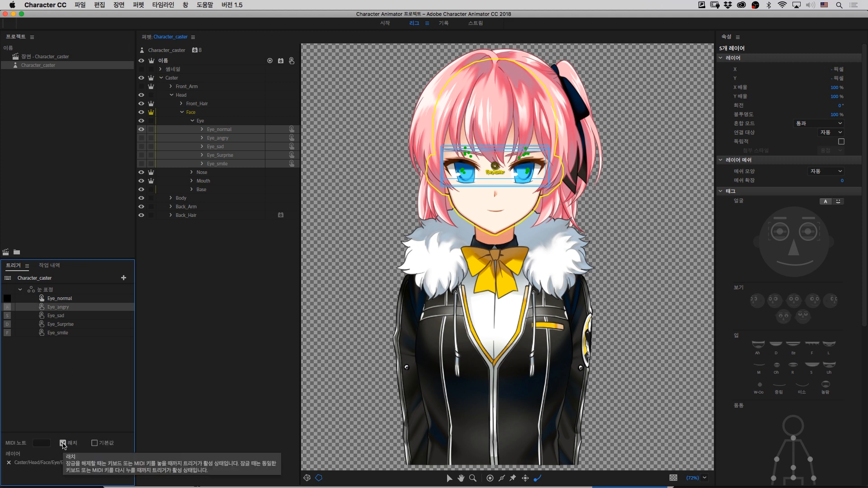
{"action": "left_click", "coordinate": [73, 373]}
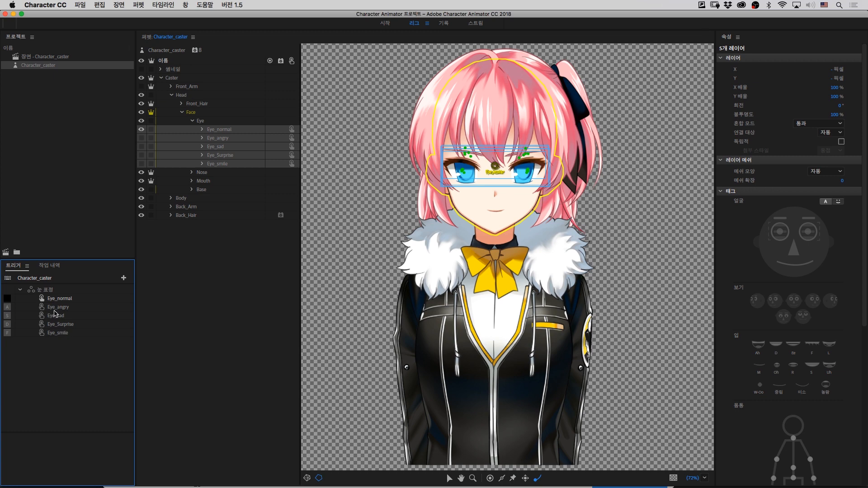
{"action": "left_click", "coordinate": [54, 309]}
{"action": "left_click", "coordinate": [61, 334], "text": "shift"}
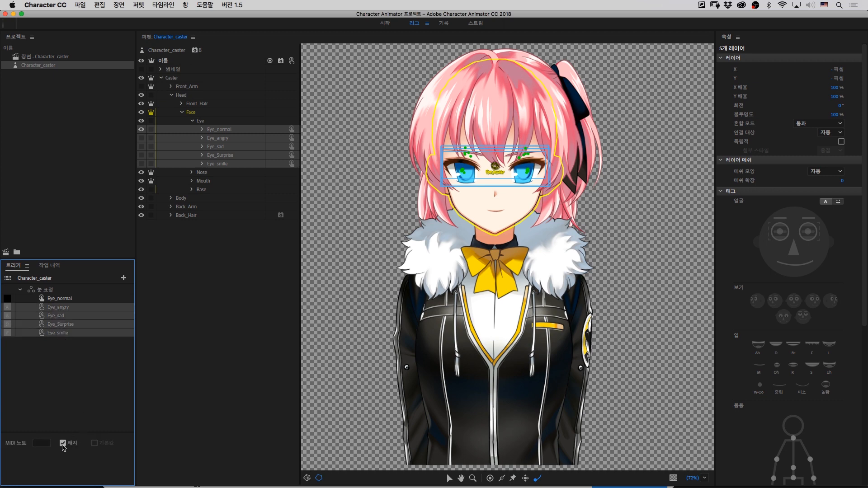
{"action": "left_click", "coordinate": [73, 367]}
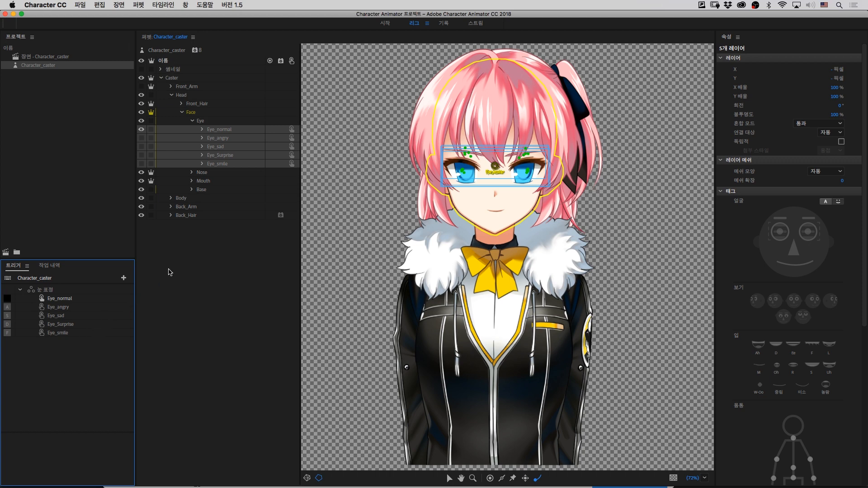
- Switch to the Stream (스트림) workspace and set the rest pose from the camera to test the puppet
{"action": "left_click", "coordinate": [182, 264]}
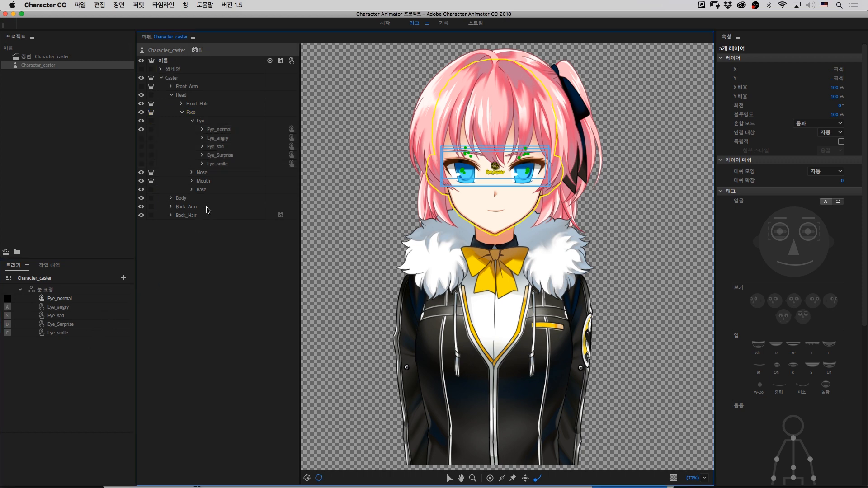
{"action": "left_click", "coordinate": [230, 131]}
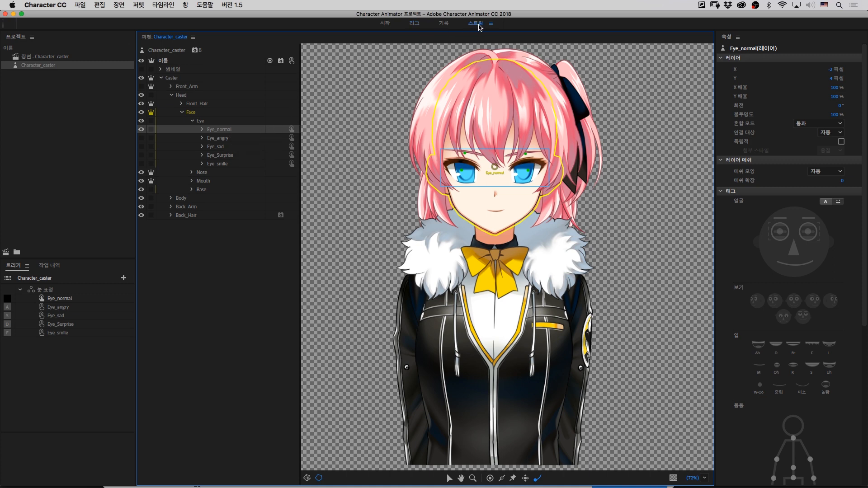
{"action": "left_click", "coordinate": [475, 23]}
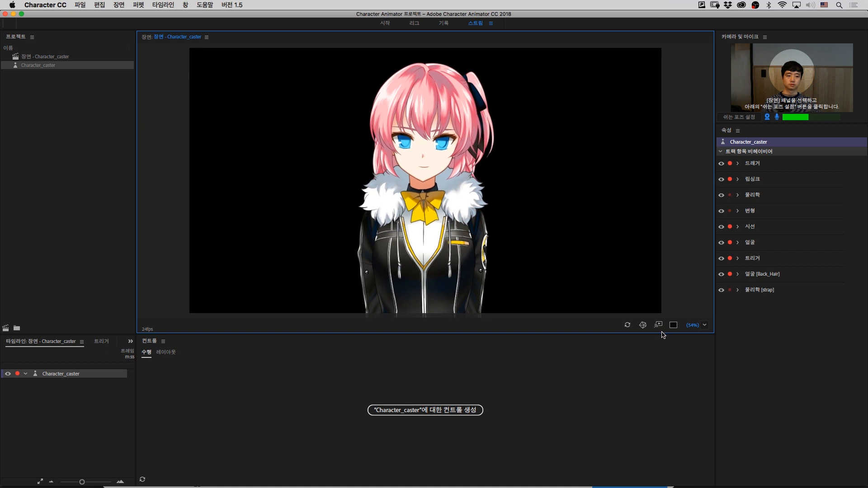
{"action": "left_click", "coordinate": [732, 119]}
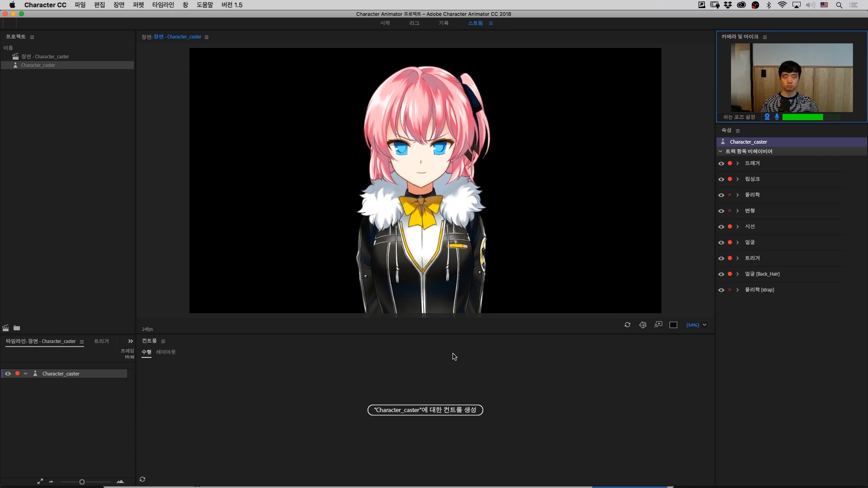
- Back in the Rig workspace, add the 시선 (gaze) and 얼굴 (face) behaviors to the four layers from Eye_angry through Eye_smile
{"action": "left_click", "coordinate": [418, 24]}
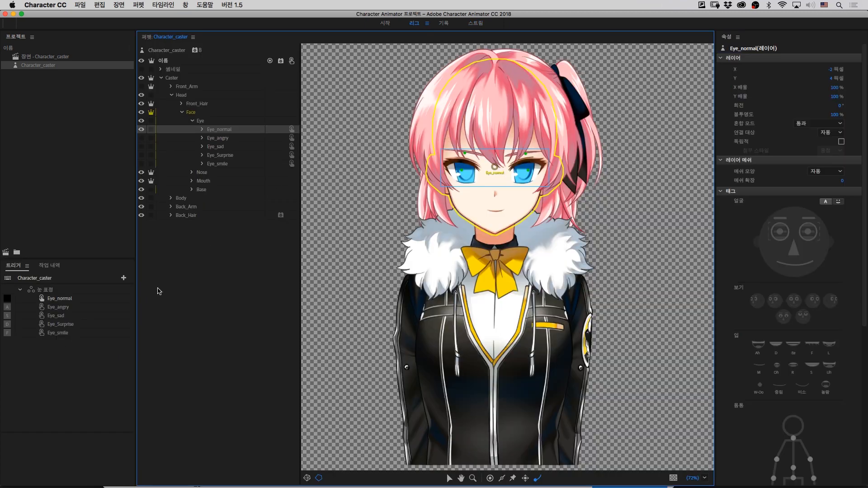
{"action": "left_click", "coordinate": [221, 139]}
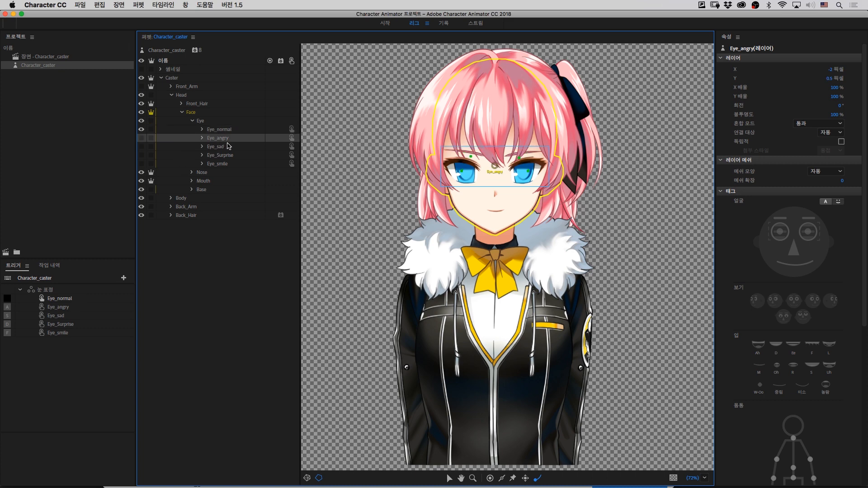
{"action": "left_click", "coordinate": [223, 164], "text": "shift"}
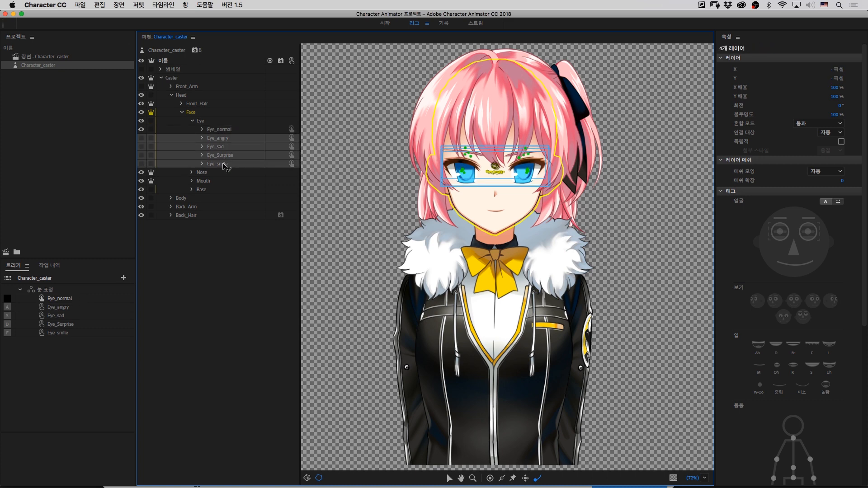
{"action": "left_click", "coordinate": [721, 191]}
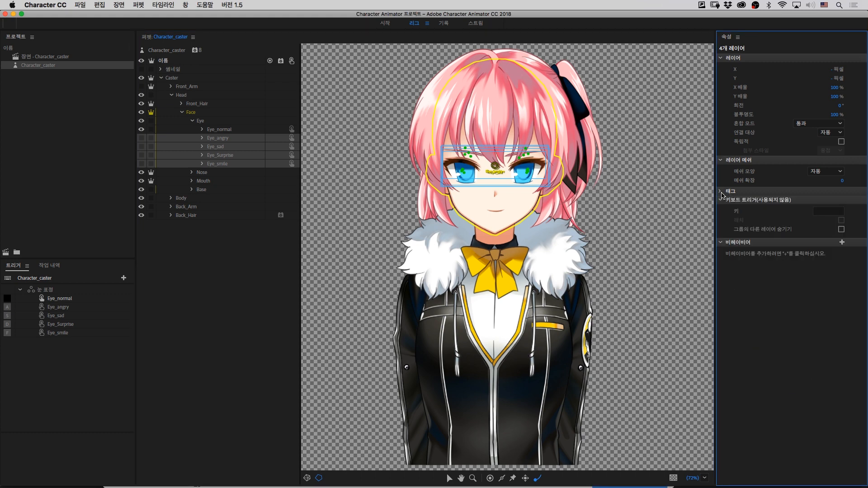
{"action": "left_click", "coordinate": [841, 244]}
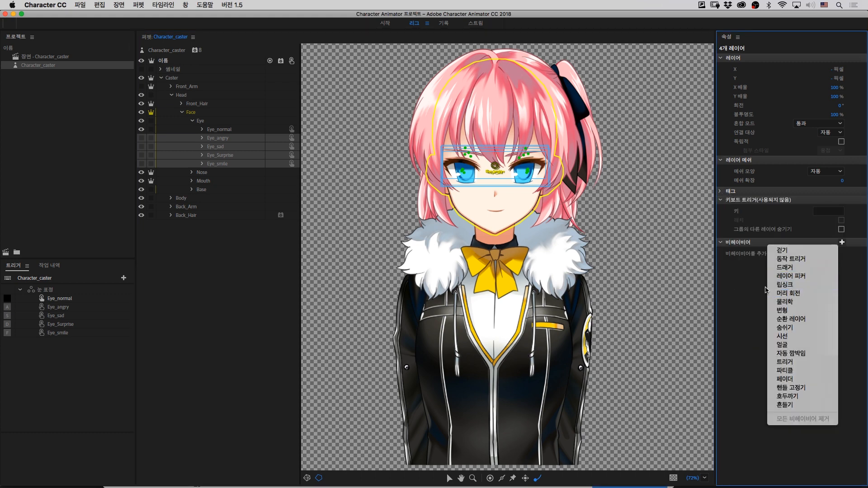
{"action": "left_click", "coordinate": [794, 338]}
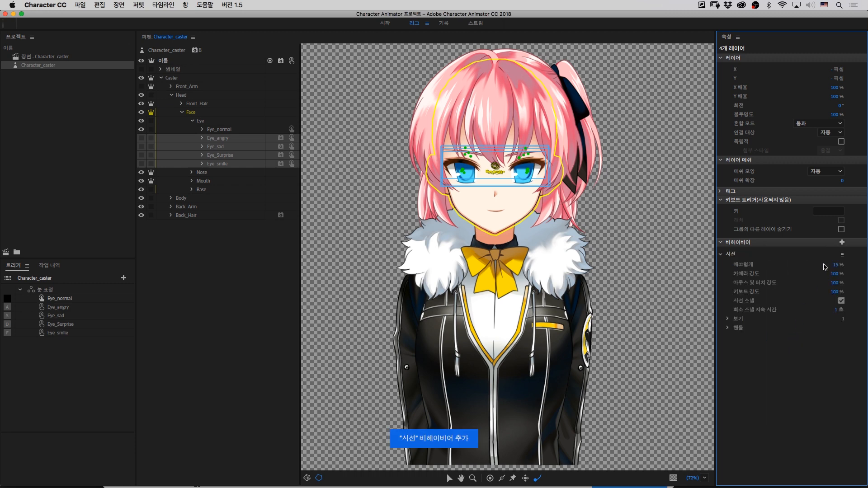
{"action": "left_click", "coordinate": [841, 242]}
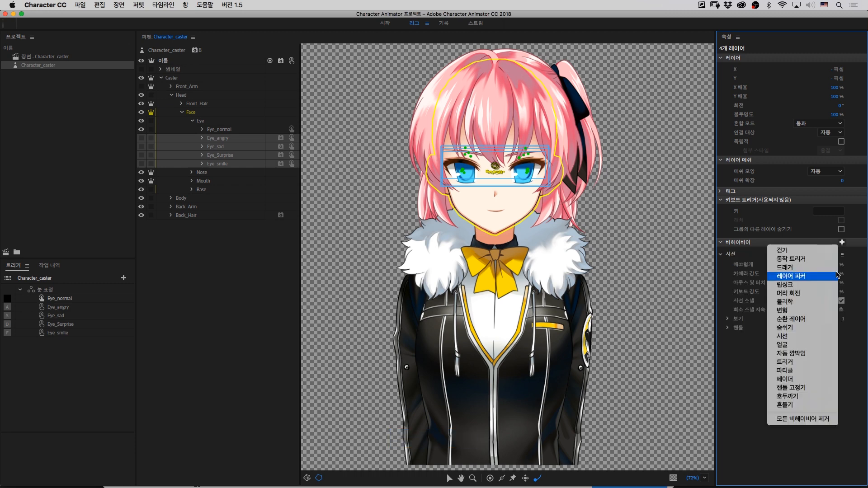
{"action": "left_click", "coordinate": [798, 346]}
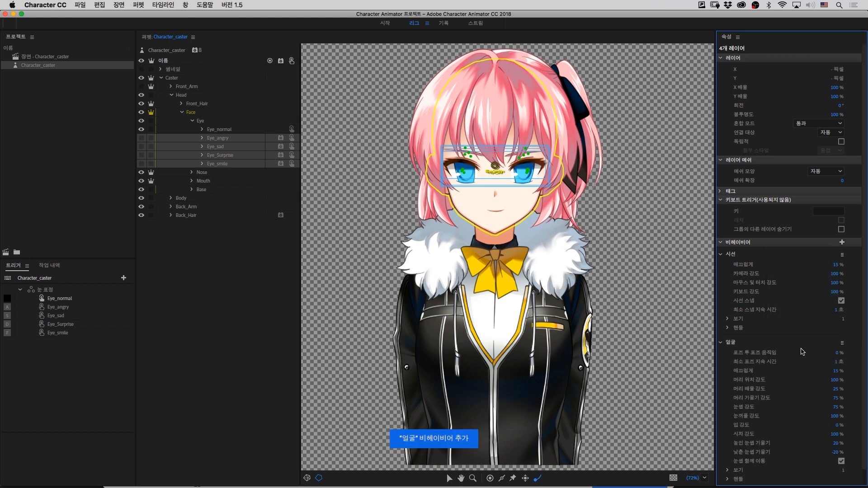
{"action": "mouse_move", "coordinate": [754, 281]}
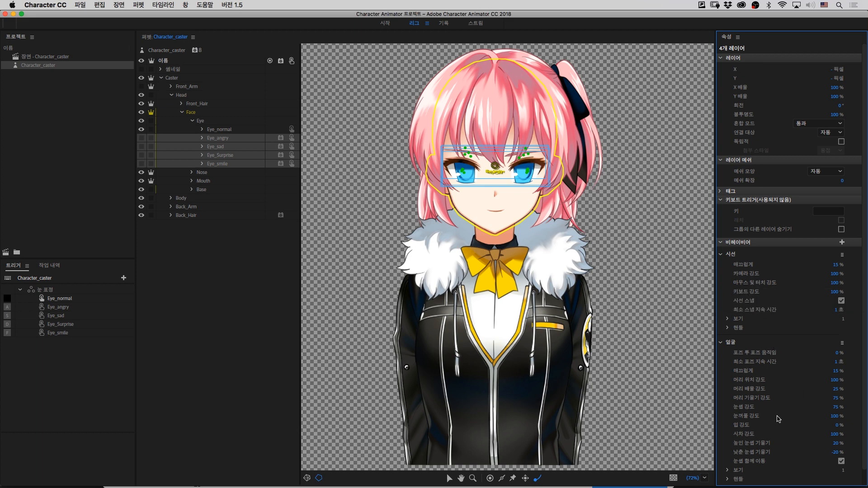
{"action": "mouse_move", "coordinate": [753, 411]}
- Show the Eye_smile layer in place of Eye_normal and remove the 시선 (gaze) behavior from Eye_smile
{"action": "left_click", "coordinate": [244, 193]}
{"action": "left_click", "coordinate": [222, 164]}
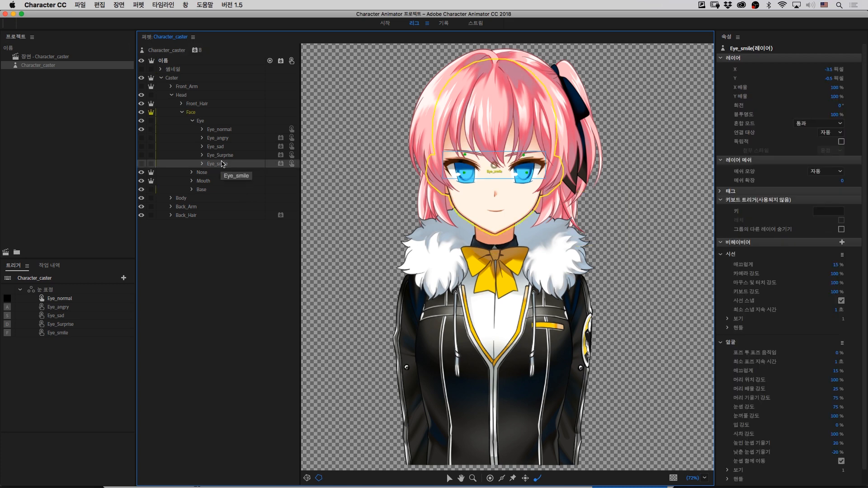
{"action": "left_click", "coordinate": [141, 129]}
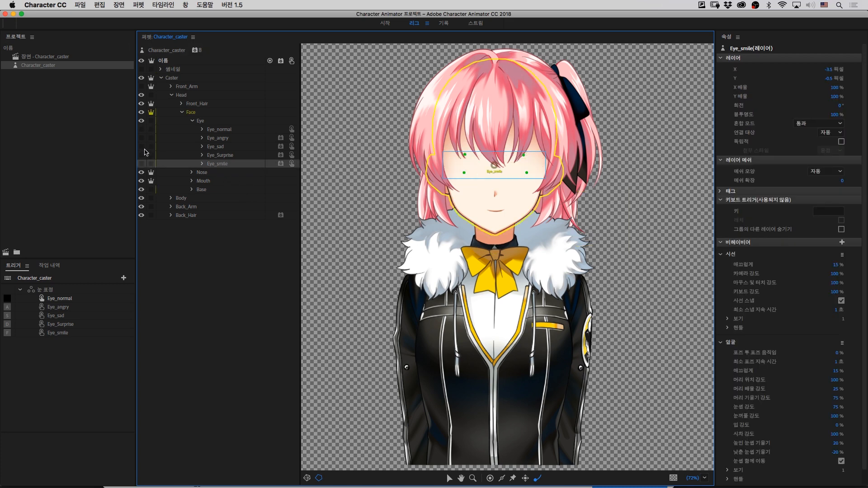
{"action": "left_click", "coordinate": [141, 165]}
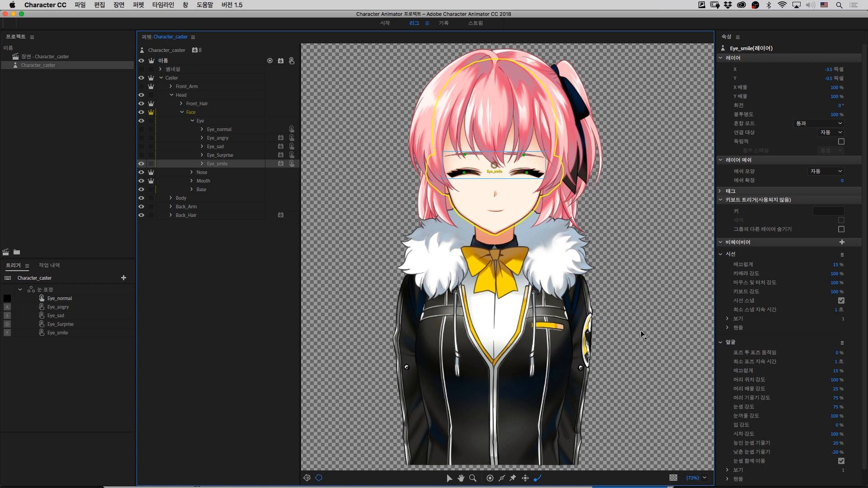
{"action": "left_click", "coordinate": [788, 345]}
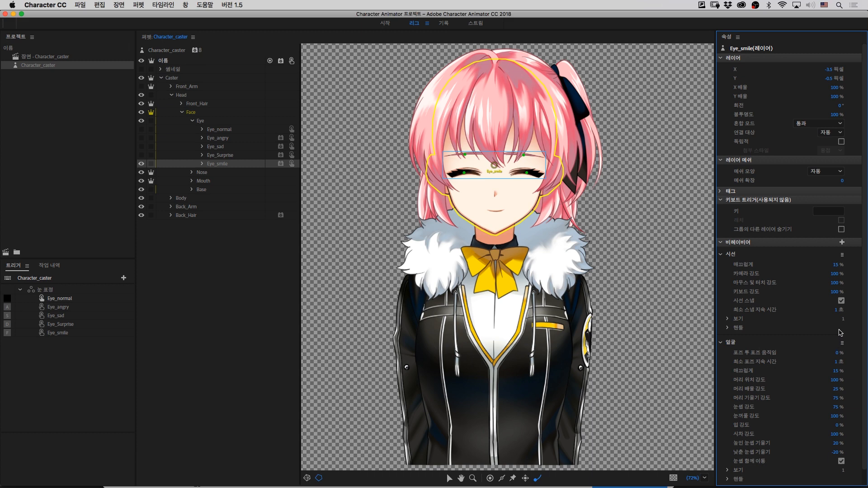
{"action": "left_click", "coordinate": [841, 255]}
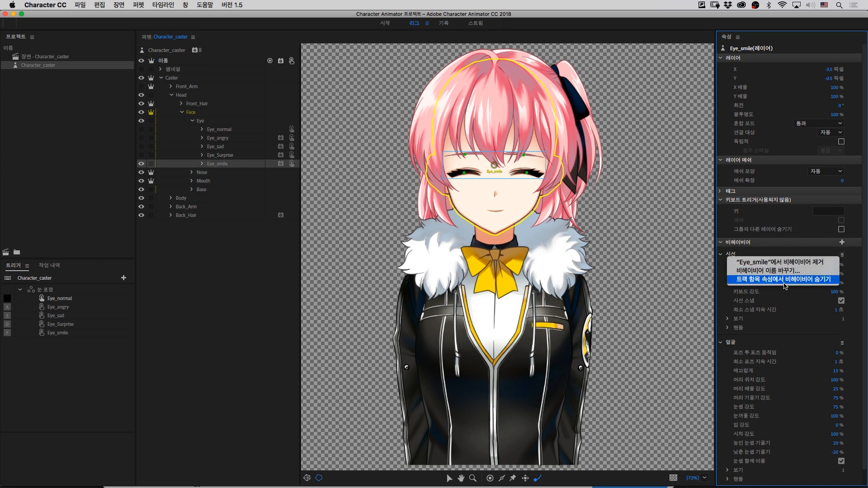
{"action": "left_click", "coordinate": [789, 263]}
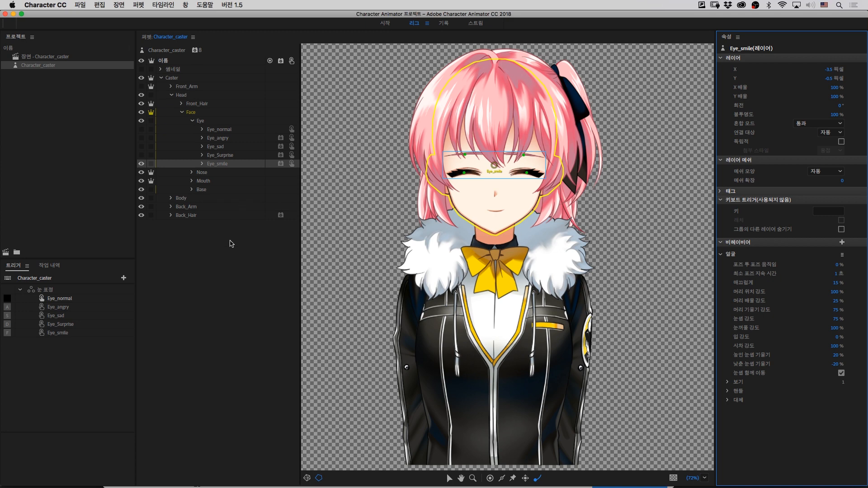
- Hide the Eye_smile layer and make Eye_normal visible again
{"action": "left_click", "coordinate": [220, 138]}
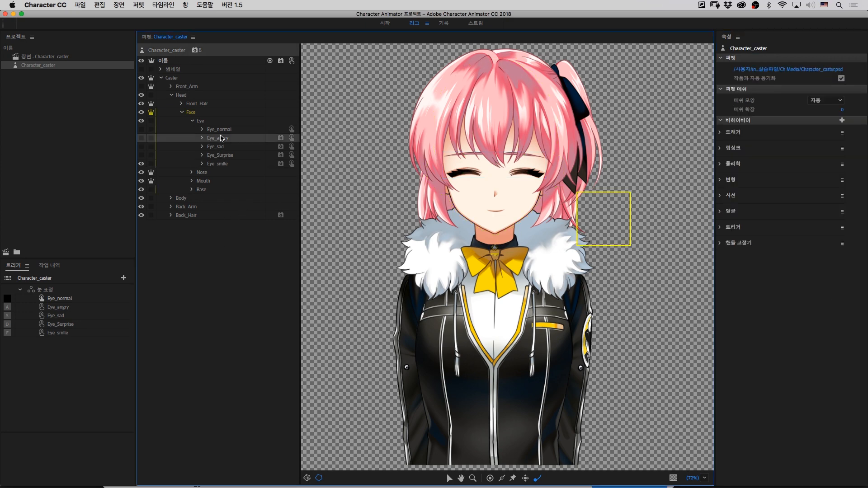
{"action": "left_click", "coordinate": [142, 164]}
{"action": "left_click", "coordinate": [142, 129]}
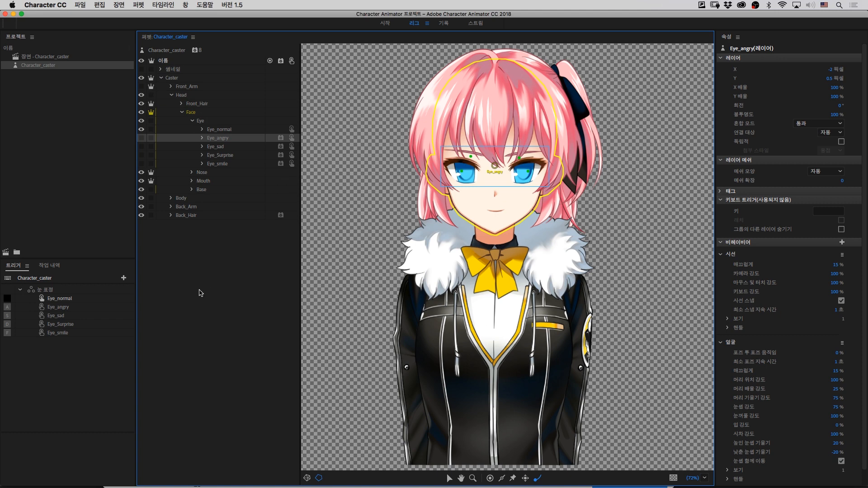
- In the Stream (스트림) workspace, set the rest pose from the camera and display the puppet's eye triggers for a live test
{"action": "left_click", "coordinate": [475, 23]}
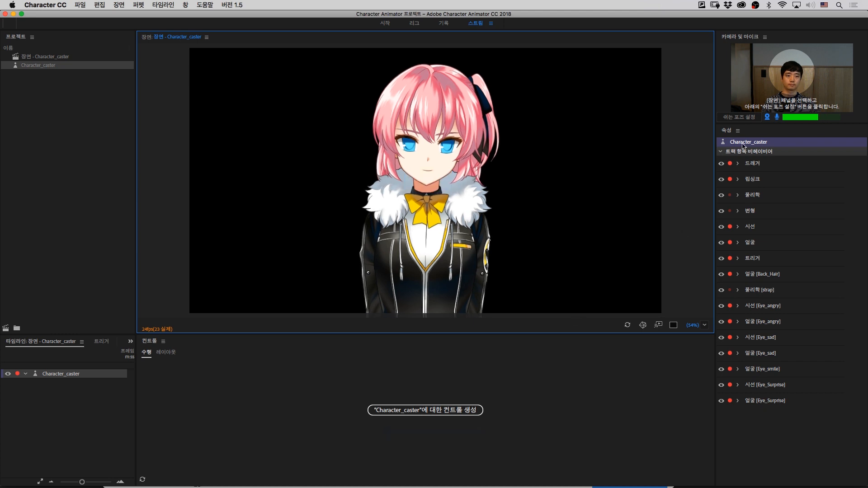
{"action": "left_click", "coordinate": [739, 117]}
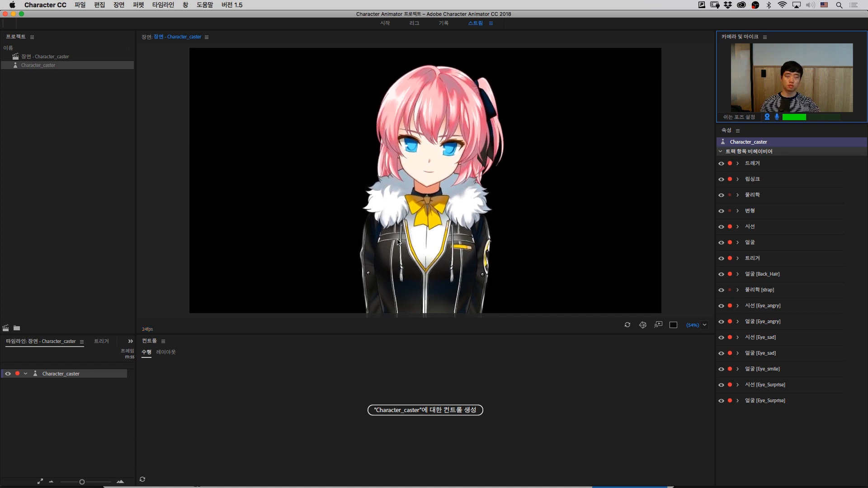
{"action": "left_click", "coordinate": [74, 161]}
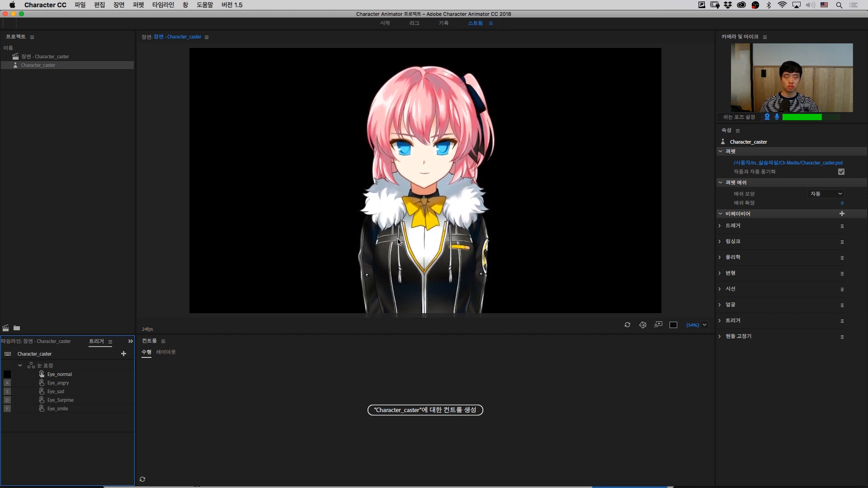
- Back in the Rig (리그) workspace, create a second swap set containing four new triggers for Character_caster
{"action": "left_click", "coordinate": [424, 23]}
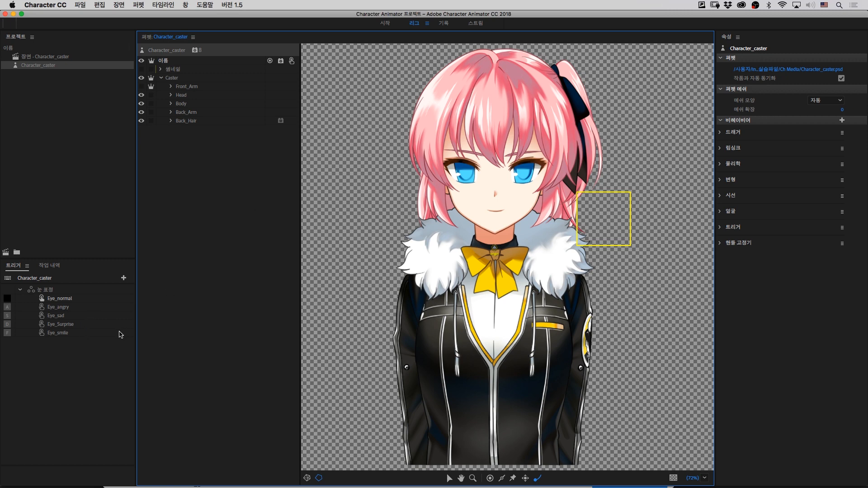
{"action": "left_click", "coordinate": [124, 280]}
{"action": "left_click", "coordinate": [117, 349]}
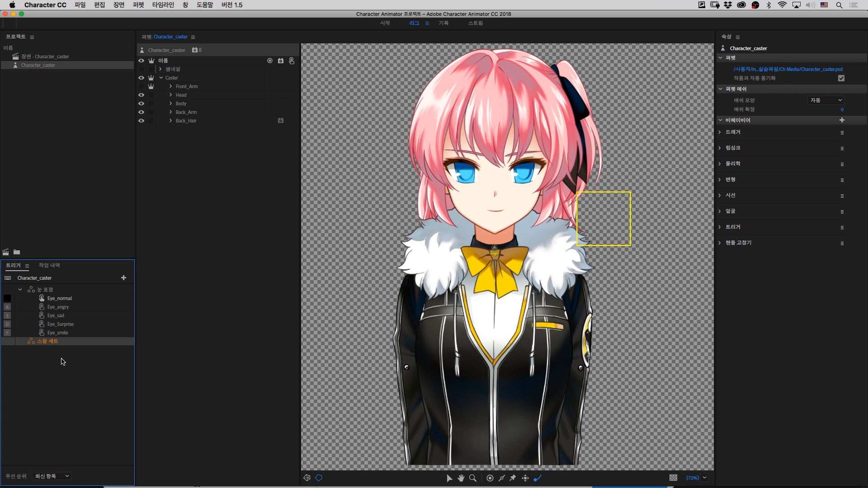
{"action": "left_click", "coordinate": [124, 277]}
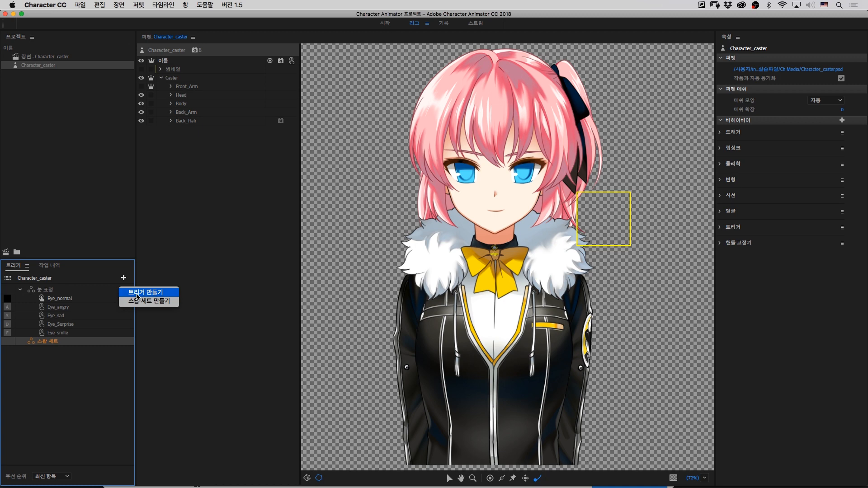
{"action": "left_click", "coordinate": [137, 293]}
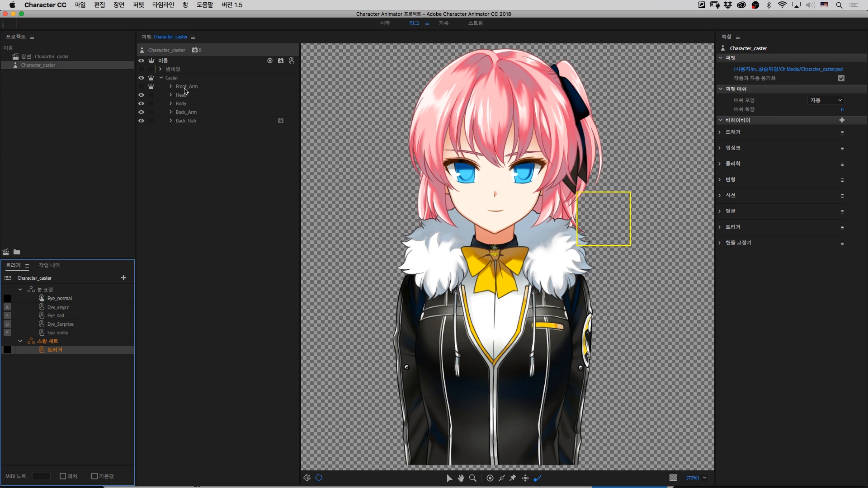
{"action": "left_click", "coordinate": [124, 279]}
{"action": "left_click", "coordinate": [124, 278]}
{"action": "left_click", "coordinate": [141, 296]}
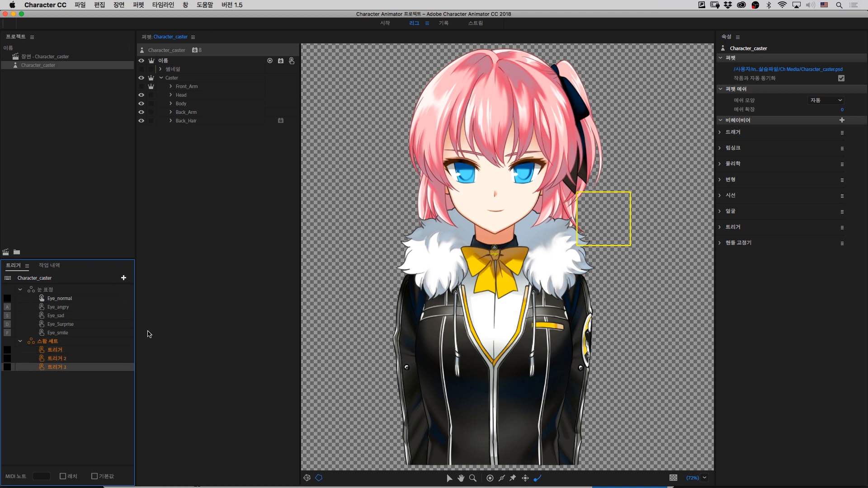
- Rename the new swap set as 손 동작
{"action": "left_click", "coordinate": [48, 345]}
{"action": "right_click", "coordinate": [48, 345]}
{"action": "left_click", "coordinate": [63, 357]}
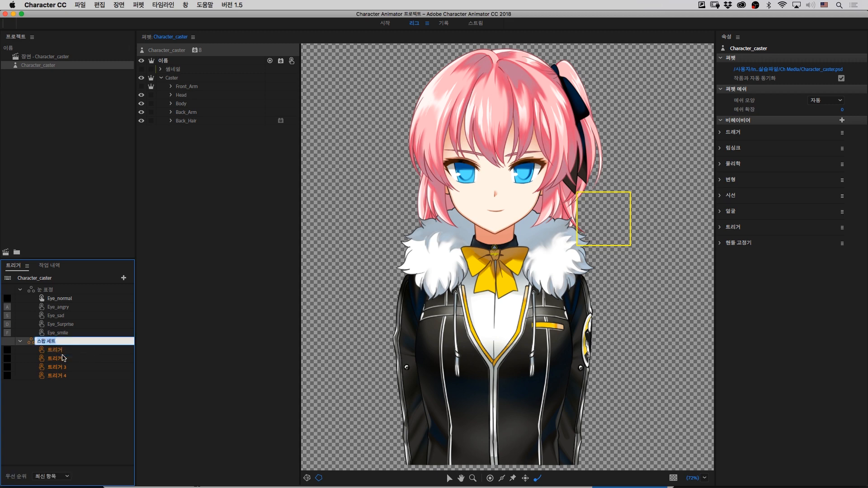
{"action": "type", "text": "소"}
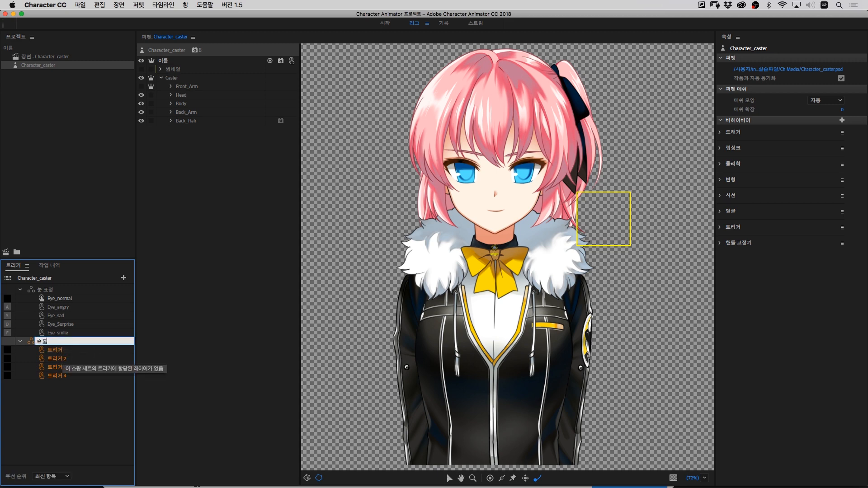
{"action": "key", "text": "Return"}
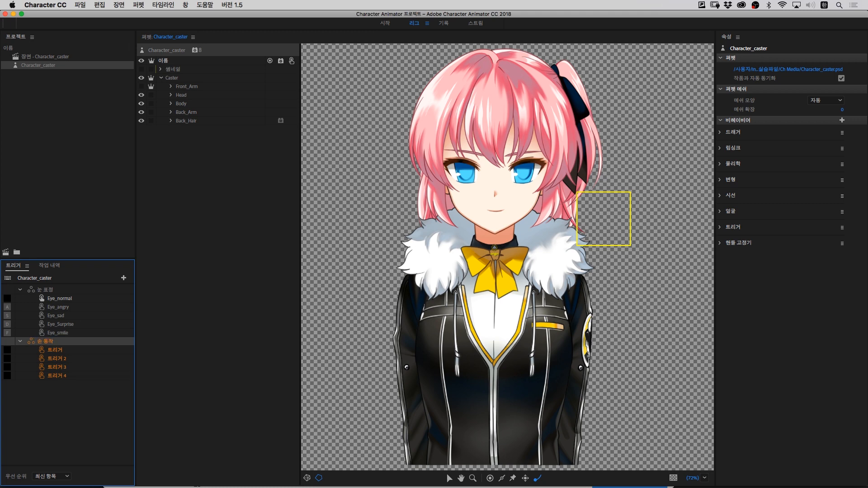
- Rename the first two triggers in the 손 동작 swap set as 기본 and 브이
{"action": "left_click", "coordinate": [60, 350]}
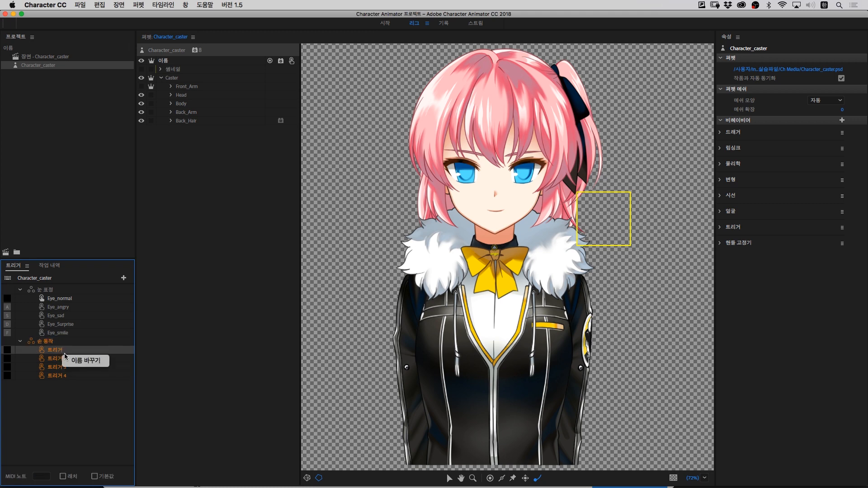
{"action": "key", "text": "Return"}
{"action": "type", "text": "기본"}
{"action": "left_click", "coordinate": [65, 360]}
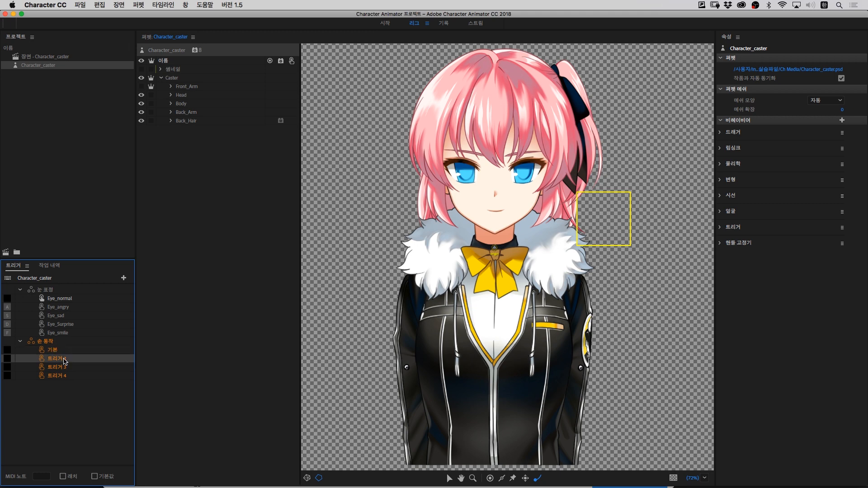
{"action": "key", "text": "Return"}
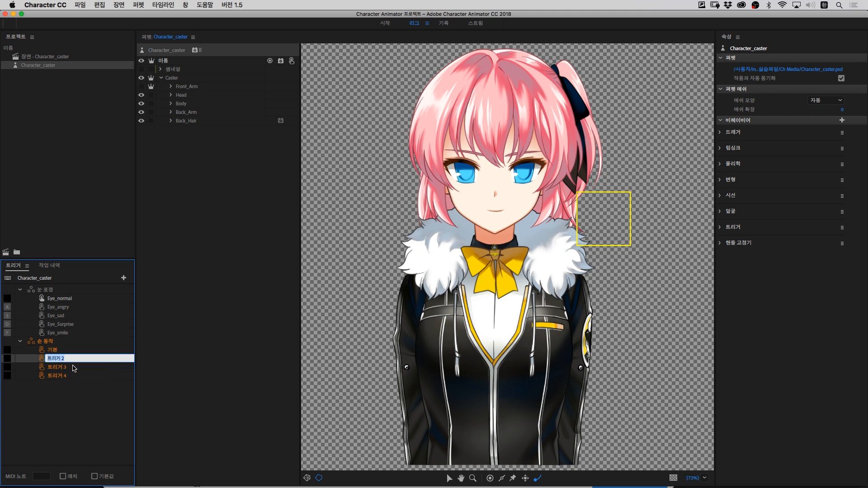
{"action": "type", "text": "ㅂ"}
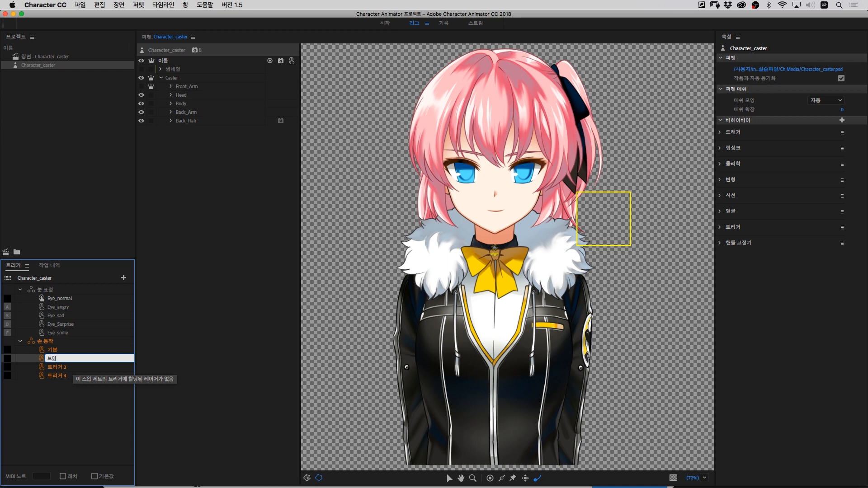
- Rename the third and fourth triggers in the 손 동작 swap set as 턱 and 박수
{"action": "left_click", "coordinate": [55, 369]}
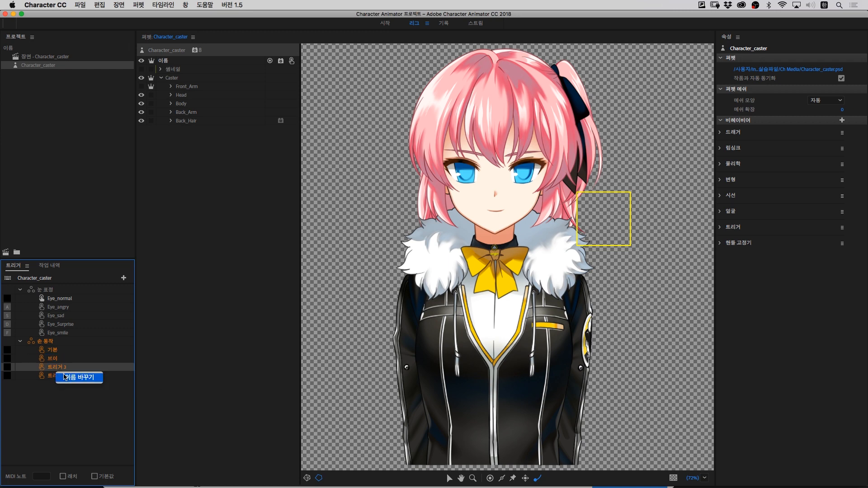
{"action": "key", "text": "Return"}
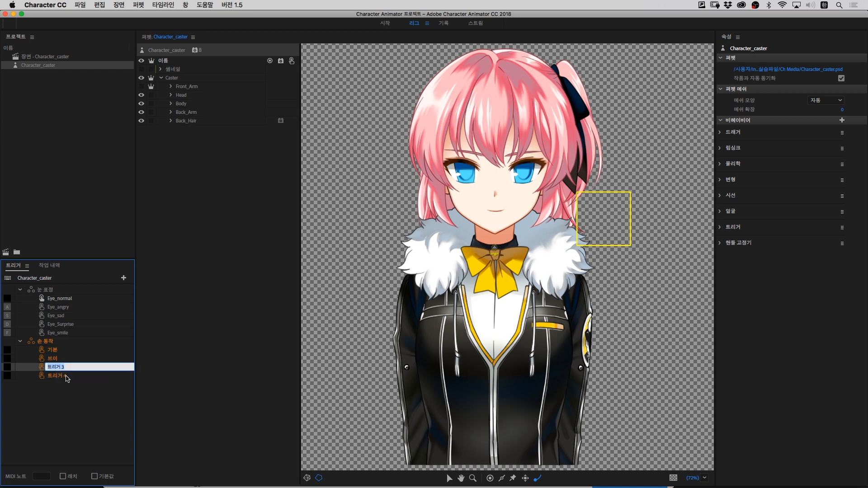
{"action": "type", "text": "ㅌㅓㄱ"}
{"action": "left_click", "coordinate": [65, 378]}
{"action": "right_click", "coordinate": [67, 378]}
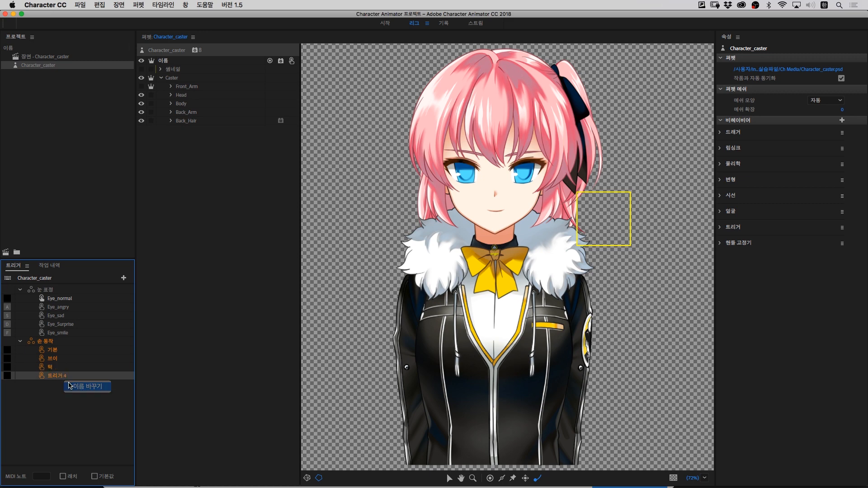
{"action": "left_click", "coordinate": [69, 385]}
{"action": "type", "text": "배"}
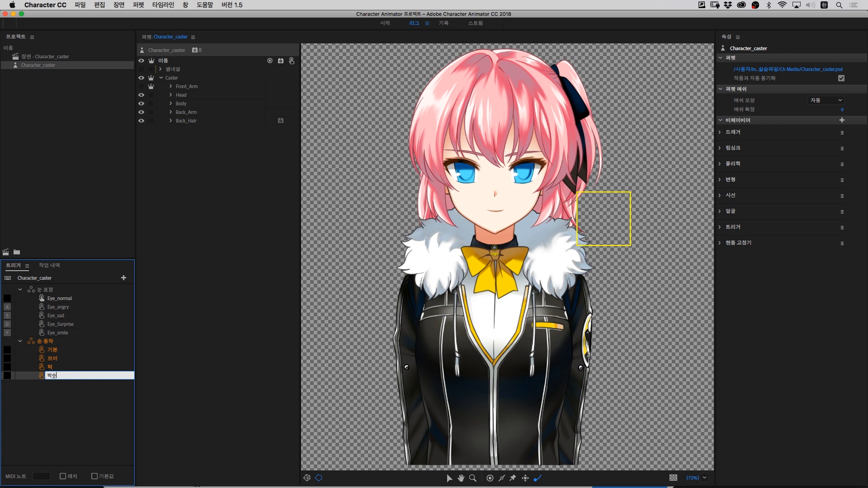
{"action": "left_click", "coordinate": [70, 399]}
{"action": "key", "text": "ctrl+space"}
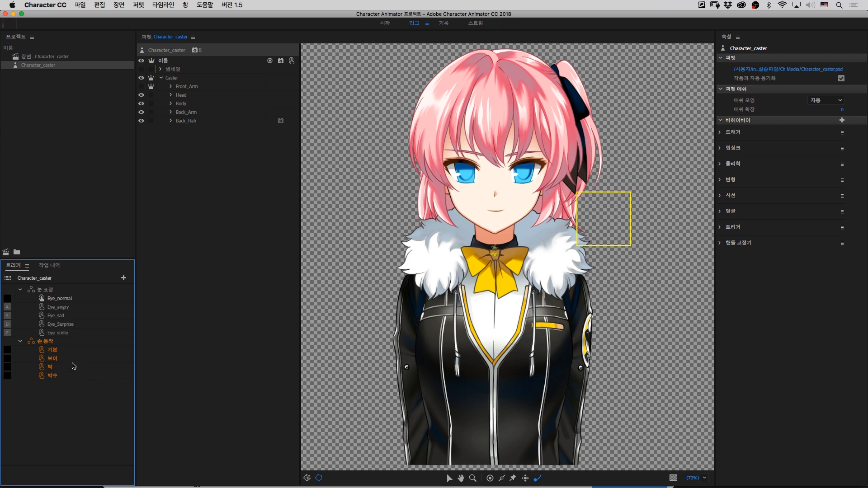
- Assign the Arm Left and Arm Right layers from Back_Arm to the 기본 trigger and reveal its assigned layer list
{"action": "left_click", "coordinate": [55, 342]}
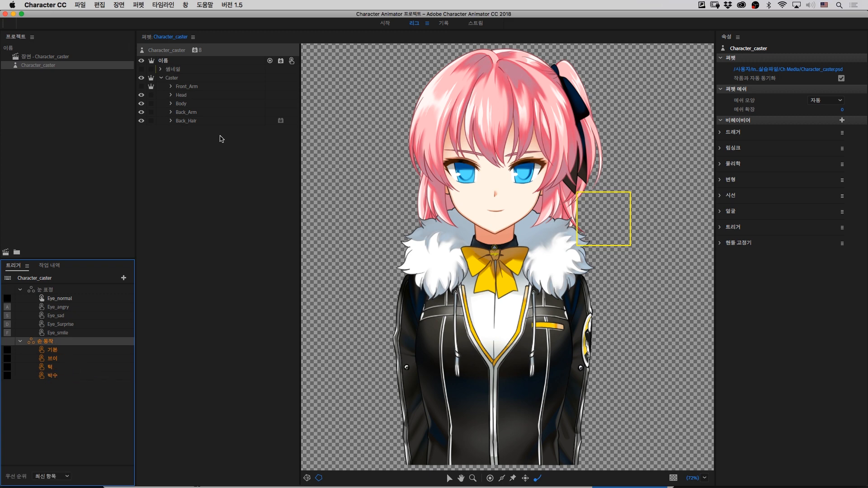
{"action": "left_click", "coordinate": [62, 353]}
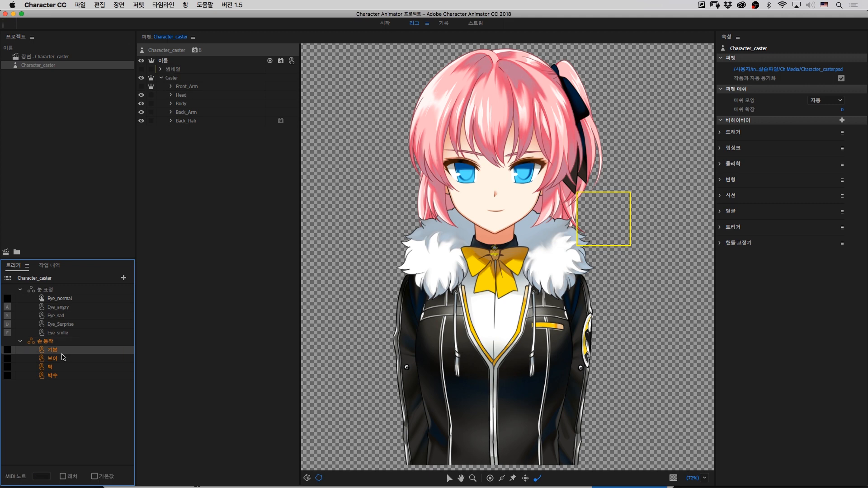
{"action": "left_click", "coordinate": [171, 87]}
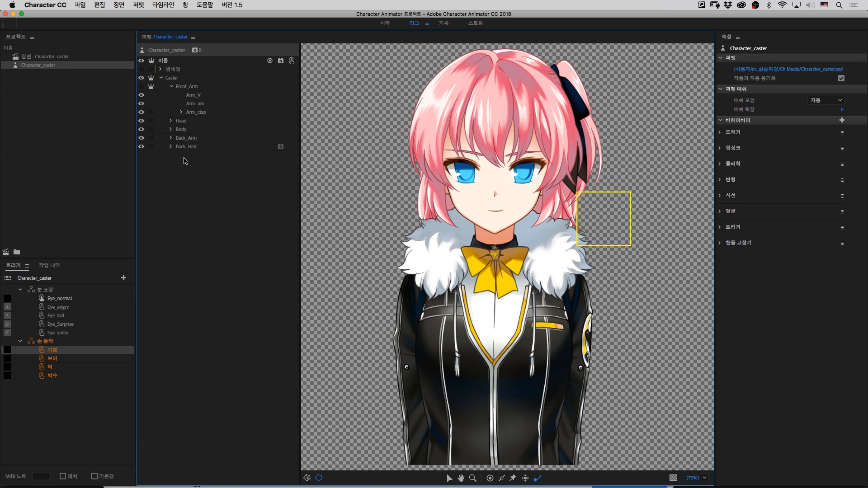
{"action": "left_click", "coordinate": [171, 139]}
{"action": "left_click", "coordinate": [195, 147]}
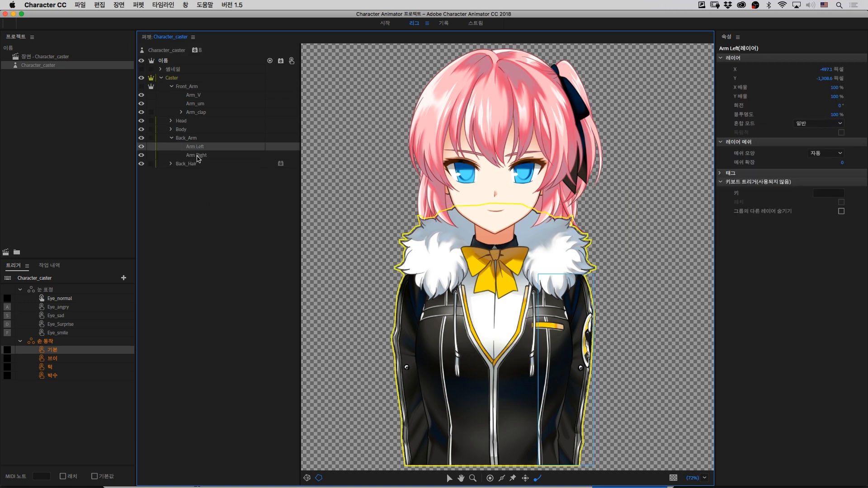
{"action": "left_click", "coordinate": [198, 155], "text": "shift"}
{"action": "left_click_drag", "start_coordinate": [193, 154], "coordinate": [59, 352]}
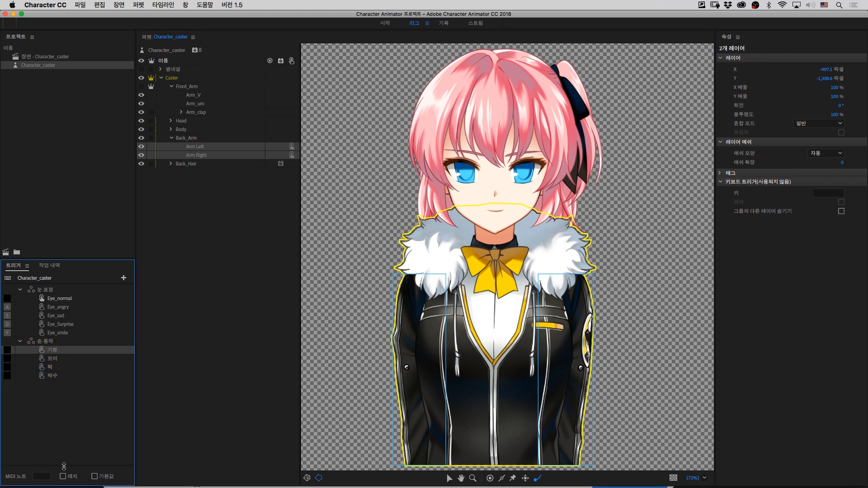
{"action": "left_click_drag", "start_coordinate": [70, 466], "coordinate": [71, 438]}
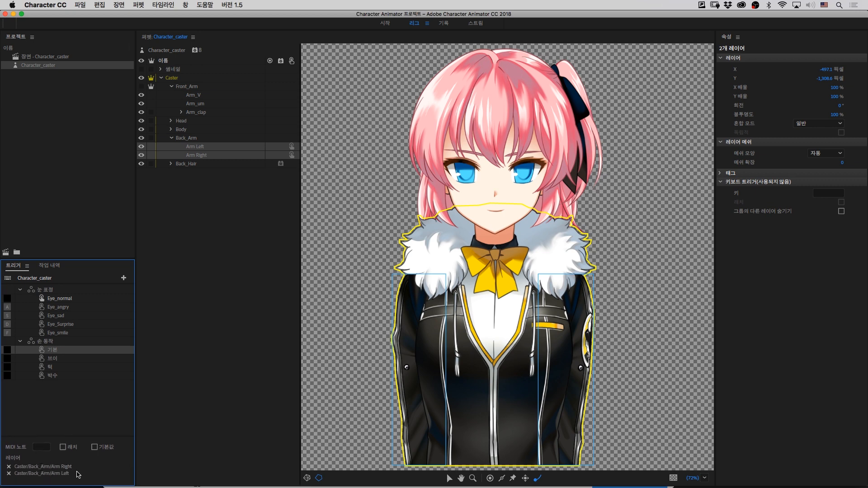
- Assign the Arm_V layer from Front_Arm and the Arm Left layer from Back_Arm to the 브이 trigger
{"action": "left_click", "coordinate": [73, 360]}
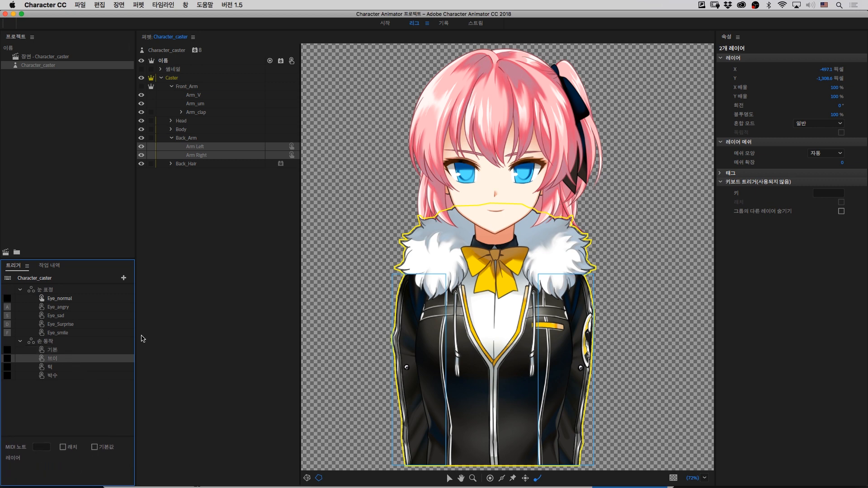
{"action": "left_click", "coordinate": [192, 95]}
{"action": "left_click_drag", "start_coordinate": [192, 97], "coordinate": [70, 360]}
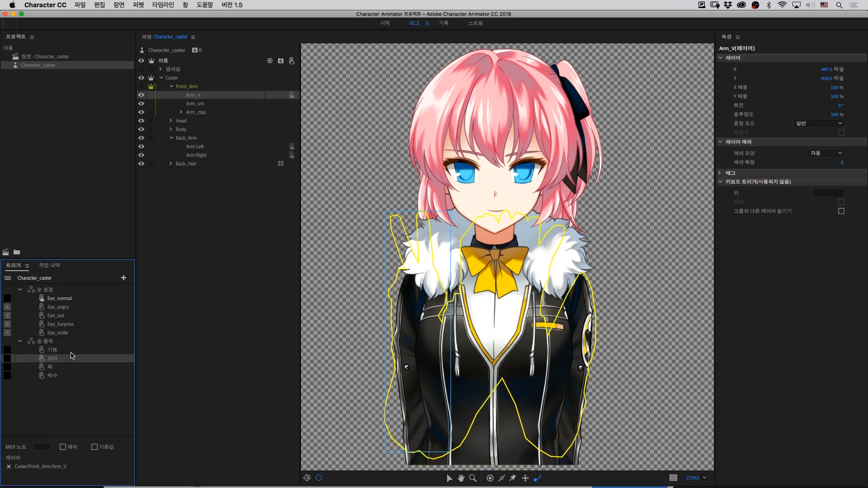
{"action": "left_click_drag", "start_coordinate": [195, 148], "coordinate": [69, 359]}
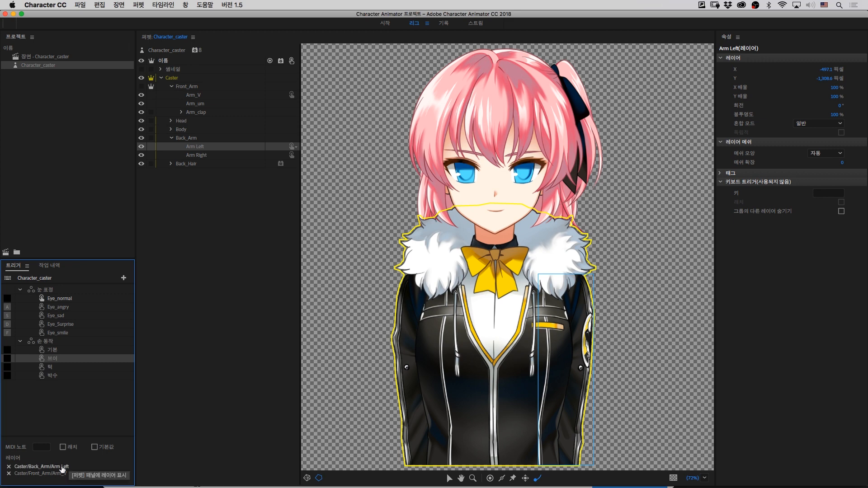
- Assign the Arm_um layer from Front_Arm and the Arm Left layer from Back_Arm to the 턱 trigger
{"action": "left_click", "coordinate": [75, 367]}
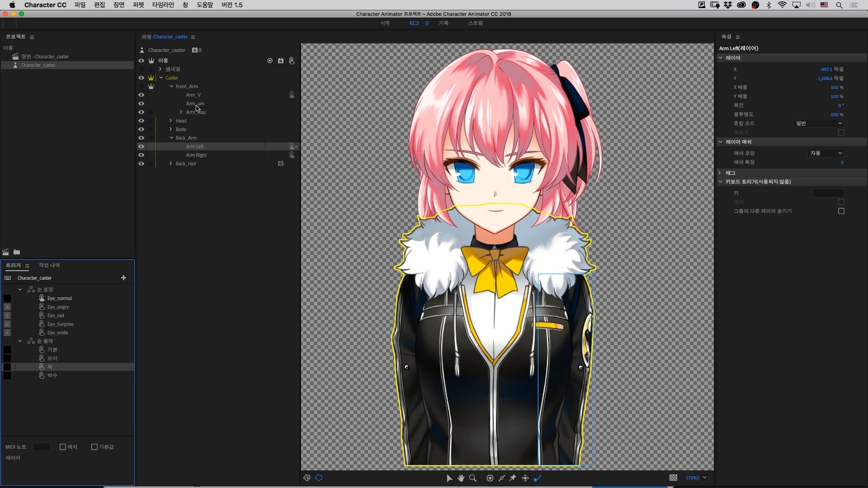
{"action": "left_click_drag", "start_coordinate": [193, 106], "coordinate": [56, 368]}
{"action": "left_click_drag", "start_coordinate": [199, 152], "coordinate": [62, 369]}
- Assign the Arm_clap layer from Front_Arm to the 박수 trigger
{"action": "left_click", "coordinate": [64, 374]}
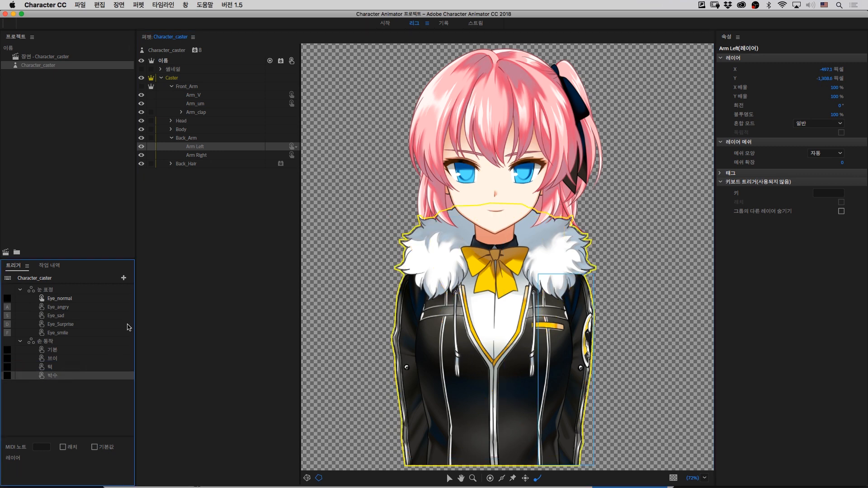
{"action": "left_click", "coordinate": [198, 114]}
{"action": "left_click_drag", "start_coordinate": [197, 114], "coordinate": [58, 378]}
{"action": "left_click", "coordinate": [68, 406]}
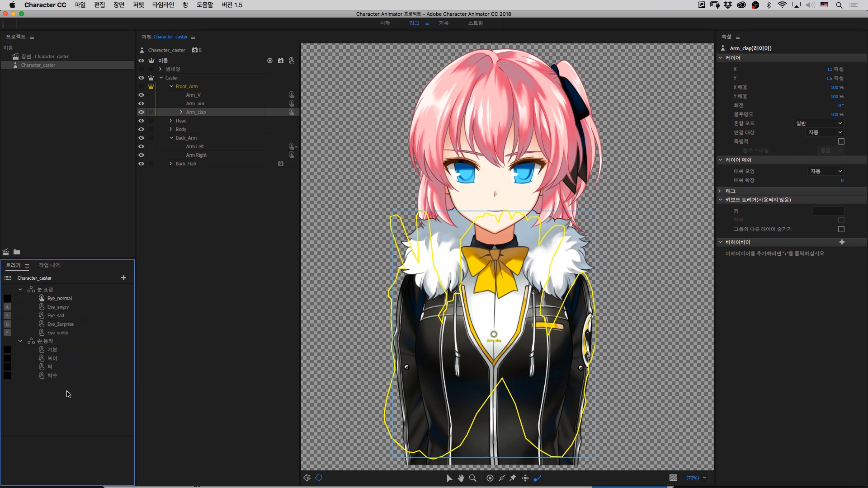
- Make 기본 the default (기본값) of the 손 동작 swap set and enable latch (래치) for 브이, 턱 and 박수
{"action": "left_click", "coordinate": [58, 350]}
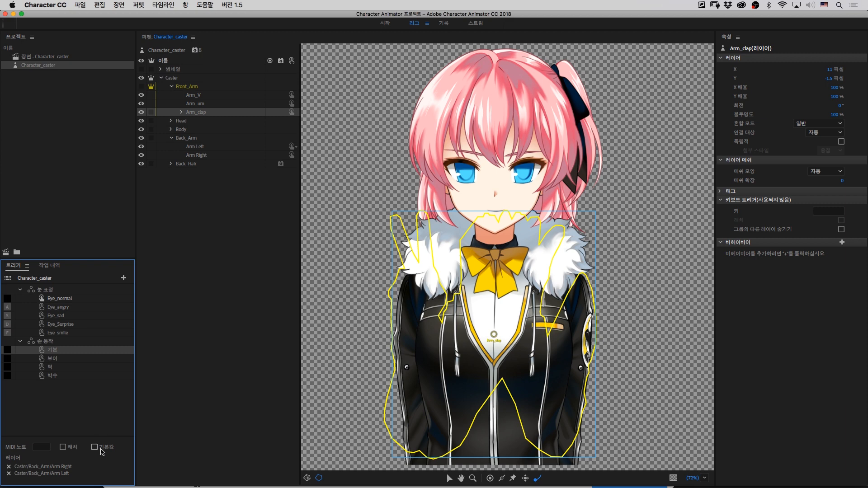
{"action": "left_click", "coordinate": [59, 359]}
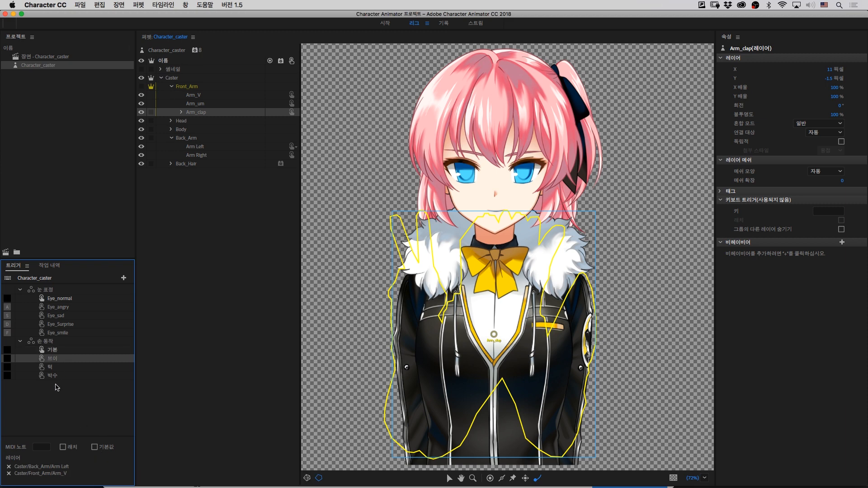
{"action": "left_click", "coordinate": [56, 376], "text": "shift"}
{"action": "left_click", "coordinate": [63, 447]}
{"action": "left_click", "coordinate": [51, 405]}
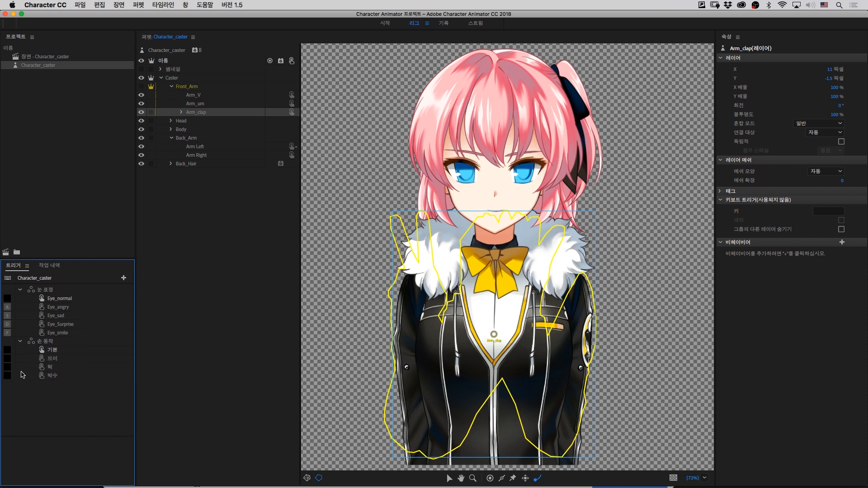
- Assign the trigger keys Q to 브이, W to 턱 and E to 박수 in the 손 동작 swap set
{"action": "left_click", "coordinate": [8, 359]}
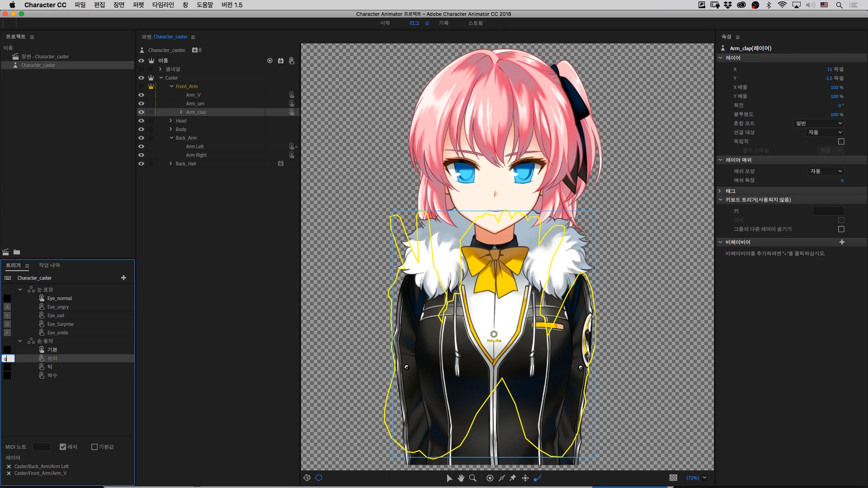
{"action": "left_click", "coordinate": [8, 367]}
{"action": "left_click", "coordinate": [7, 368]}
{"action": "type", "text": "w"}
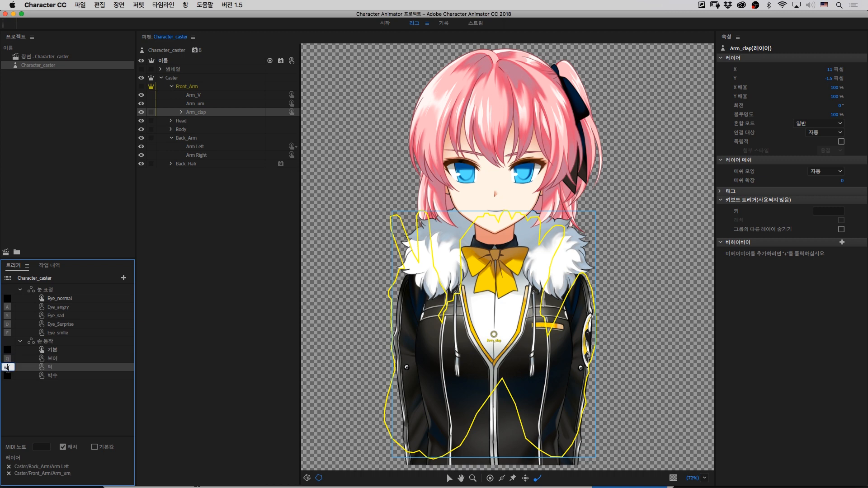
{"action": "left_click", "coordinate": [8, 375]}
{"action": "left_click", "coordinate": [8, 376]}
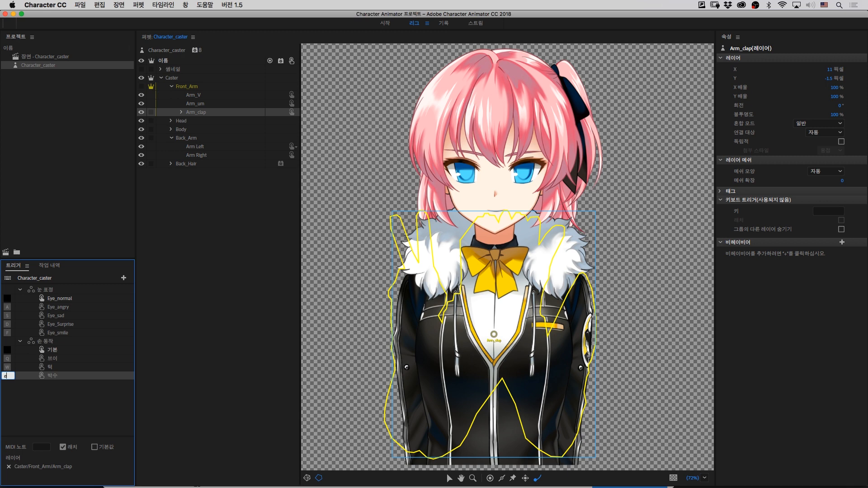
{"action": "type", "text": "e"}
{"action": "left_click", "coordinate": [18, 391]}
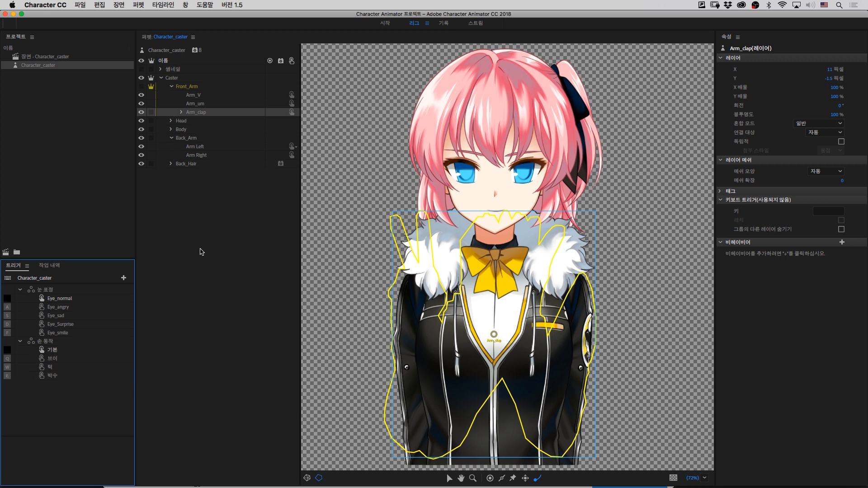
- Make the hidden Front_Arm group visible in the puppet and deselect it
{"action": "left_click", "coordinate": [177, 87]}
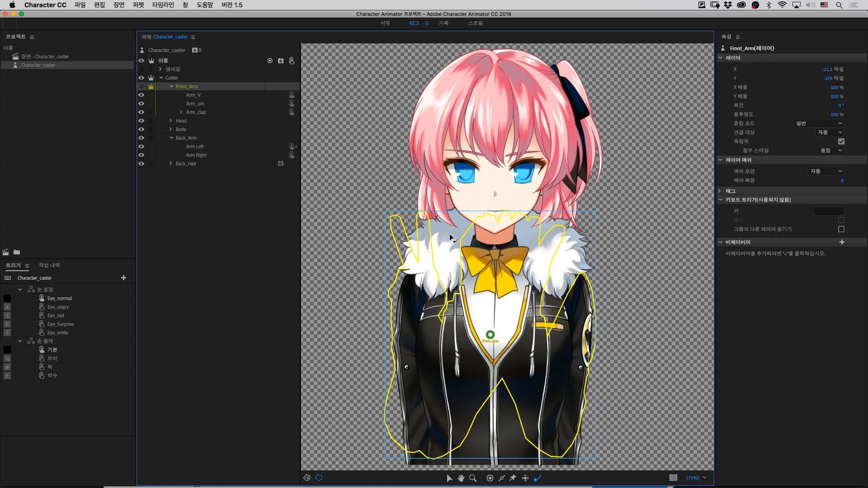
{"action": "left_click", "coordinate": [142, 88]}
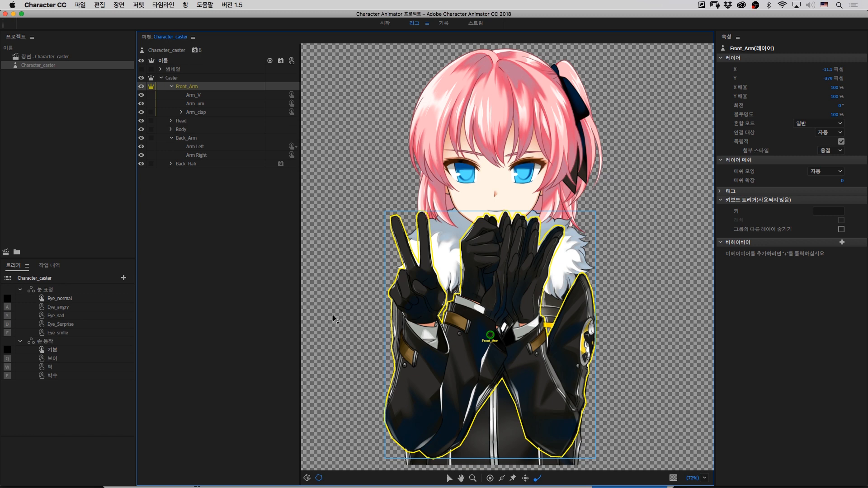
{"action": "left_click", "coordinate": [242, 276]}
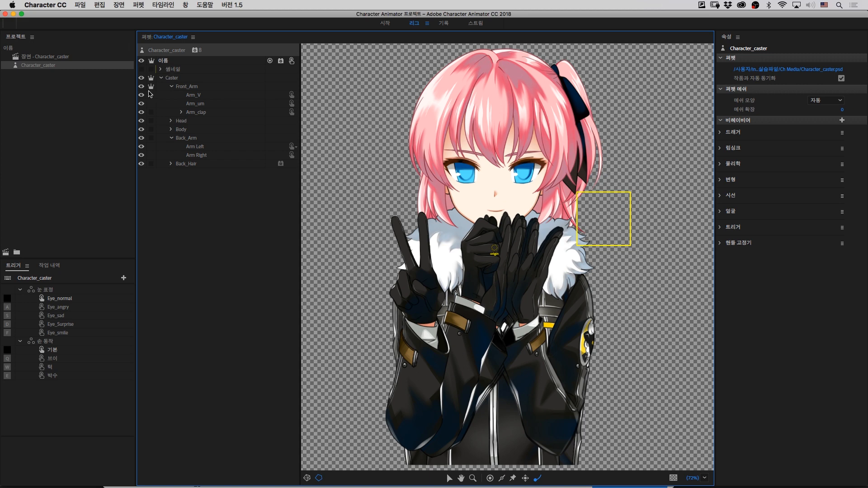
- Set the rest pose in the 스트림 workspace, reveal all hand triggers, and test 브이 and 박수 live
{"action": "left_click", "coordinate": [476, 24]}
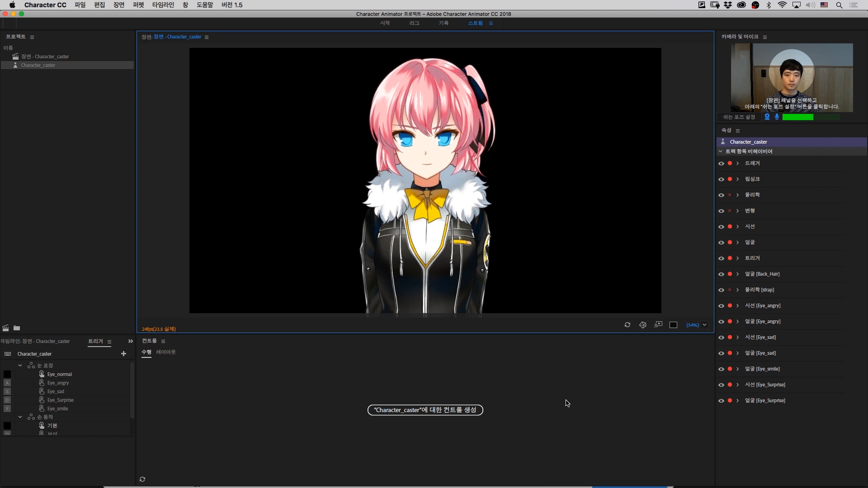
{"action": "left_click", "coordinate": [736, 118]}
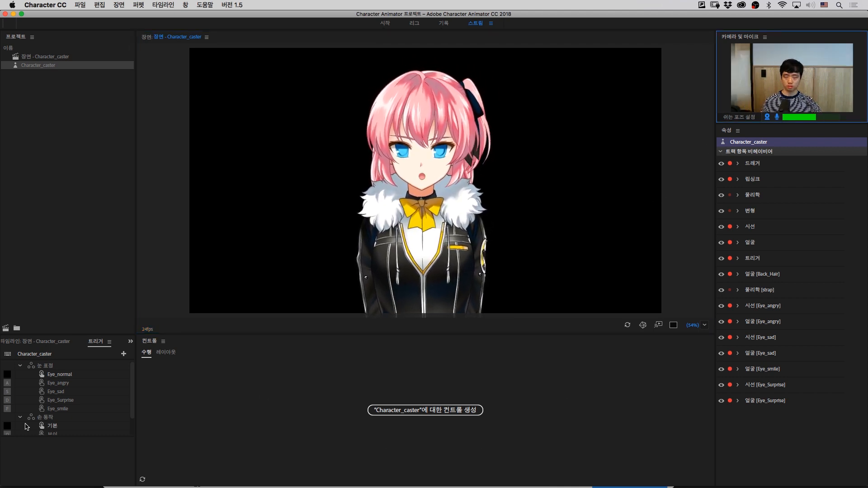
{"action": "left_click_drag", "start_coordinate": [55, 435], "coordinate": [55, 473]}
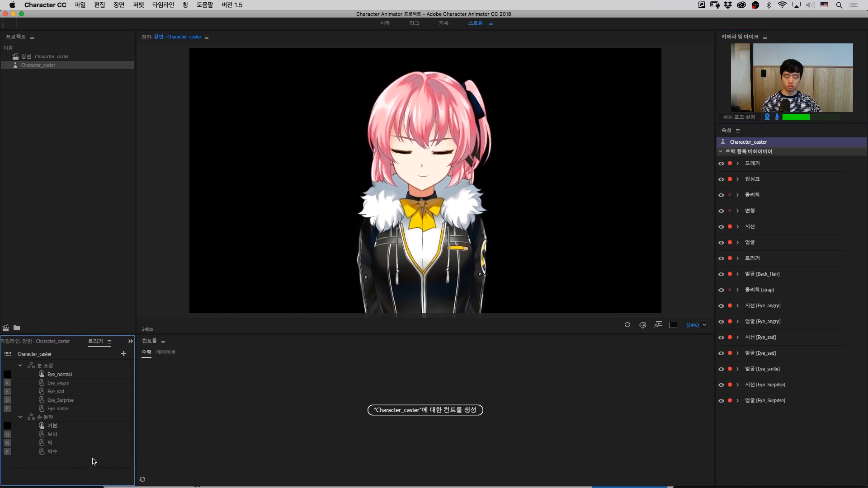
{"action": "key", "text": "q"}
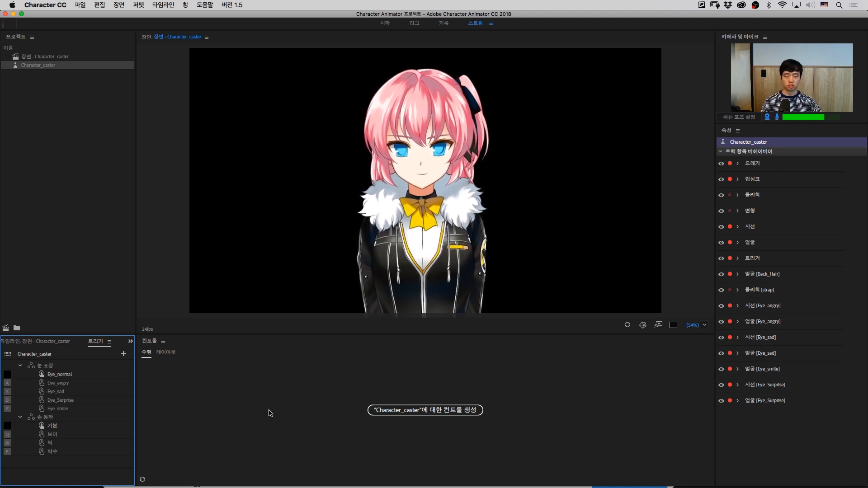
{"action": "key", "text": "e"}
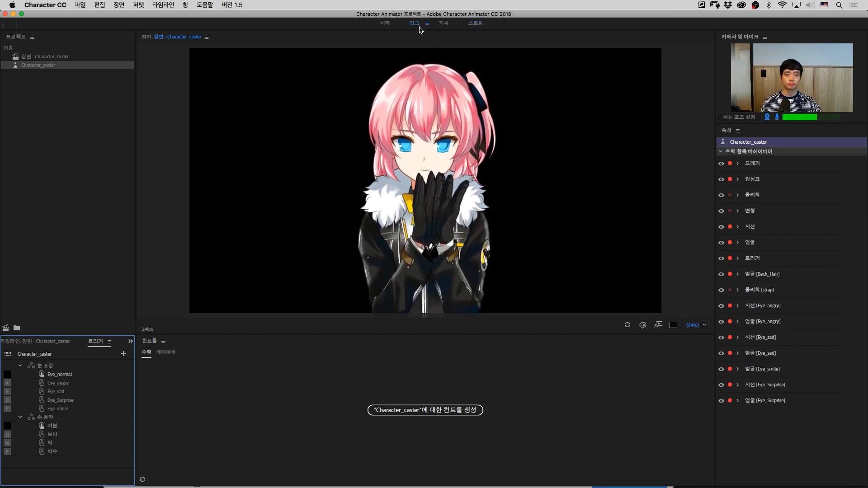
- Return to the 리그 workspace and add the 순환 레이어 behavior to the Arm_clap layer
{"action": "left_click", "coordinate": [415, 24]}
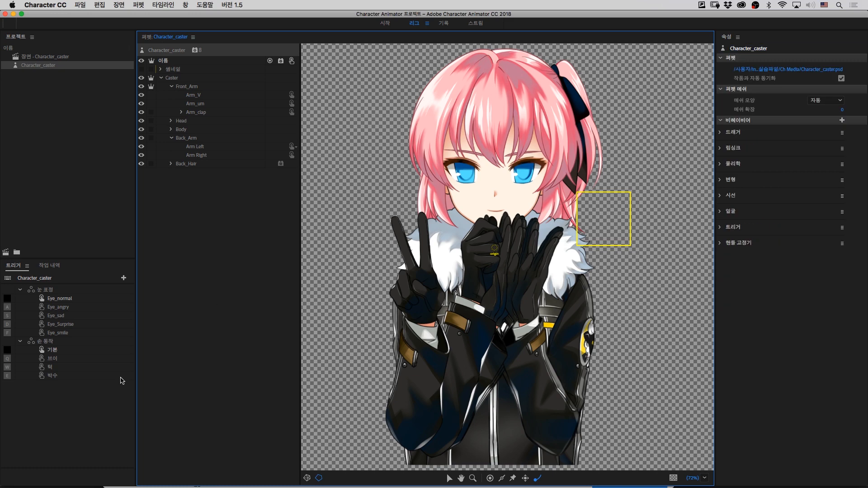
{"action": "left_click", "coordinate": [63, 376]}
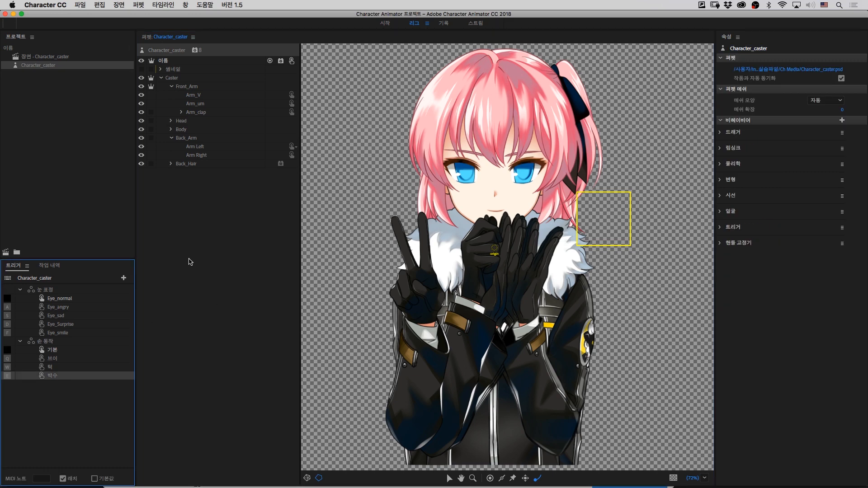
{"action": "left_click", "coordinate": [200, 113]}
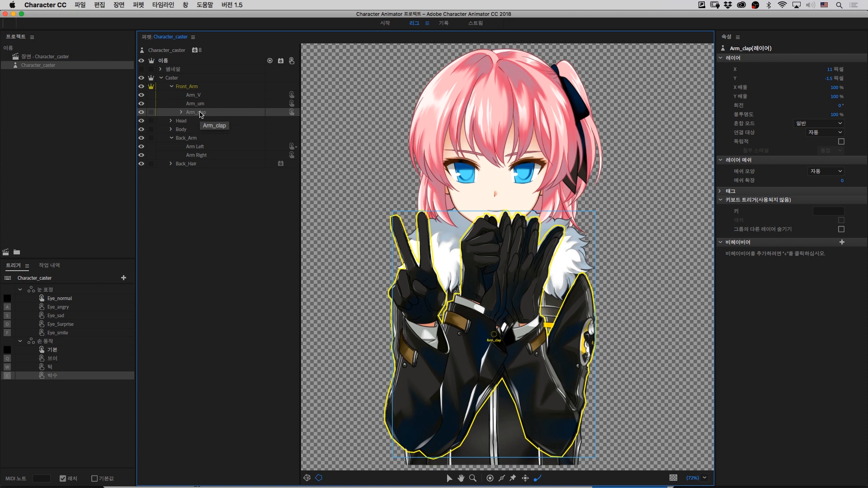
{"action": "left_click", "coordinate": [181, 113]}
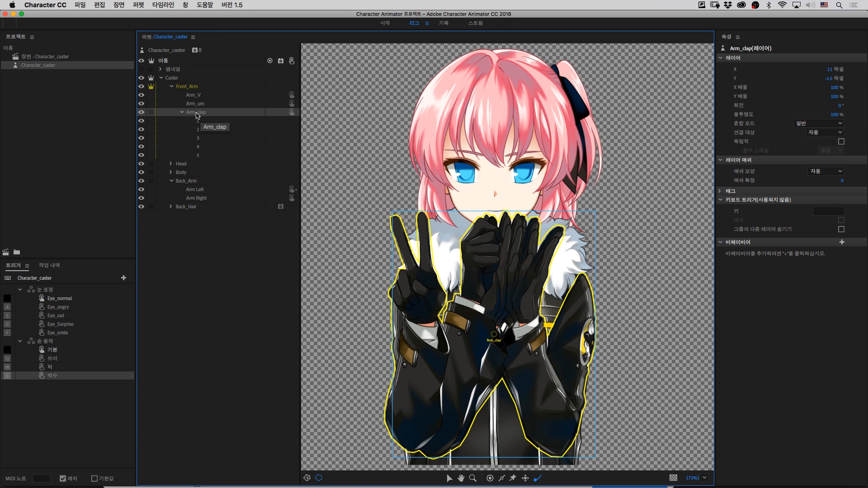
{"action": "left_click", "coordinate": [841, 243]}
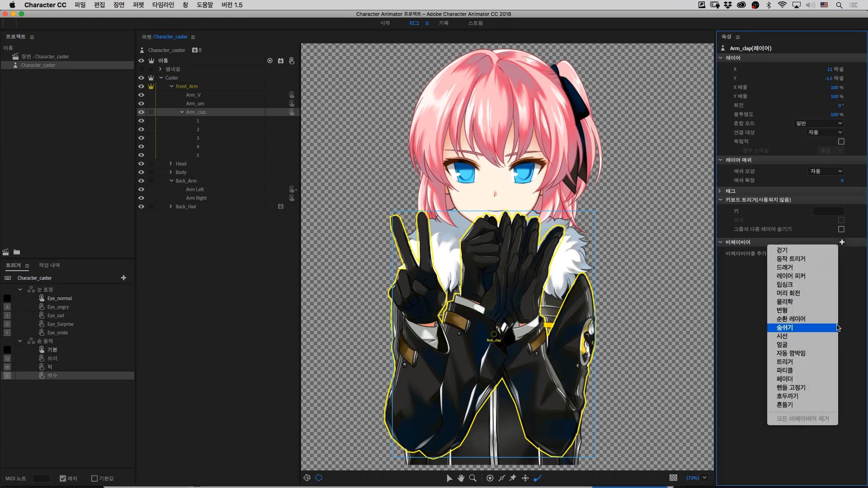
{"action": "left_click", "coordinate": [803, 320]}
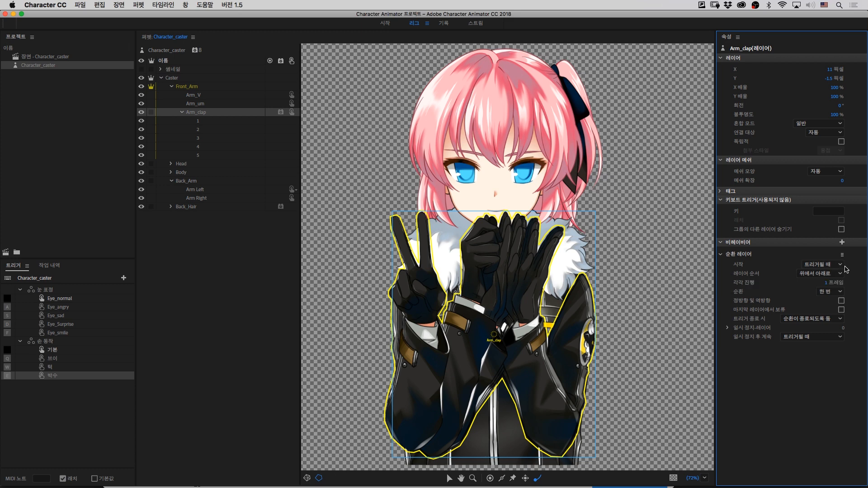
- Keep the 순환 레이어 layer order at 위에서 아래로 and set 각각 진행 to 2 frames
{"action": "left_click", "coordinate": [812, 276]}
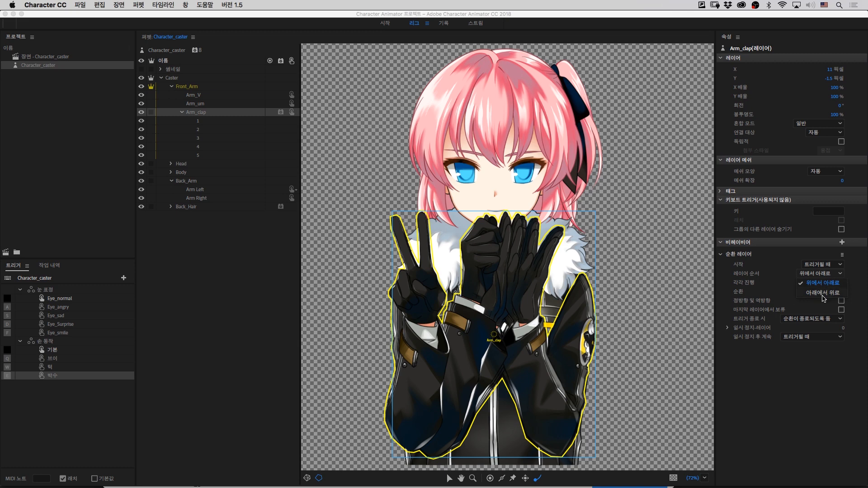
{"action": "left_click", "coordinate": [820, 283]}
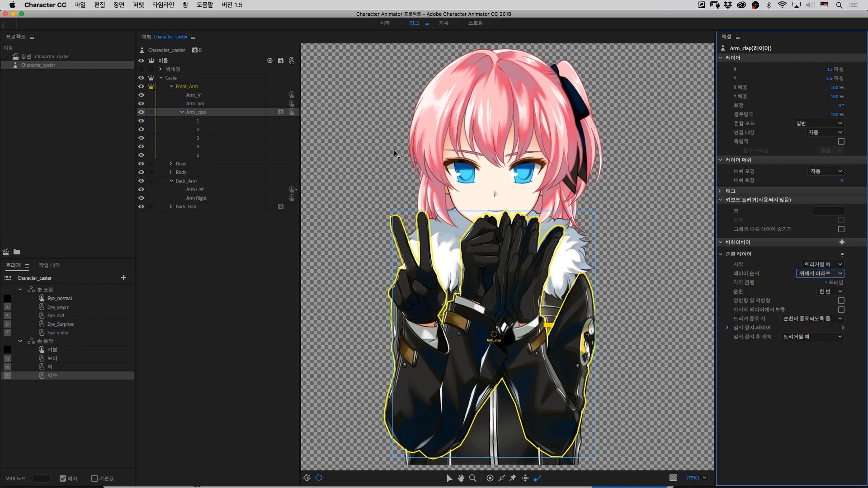
{"action": "left_click", "coordinate": [834, 276]}
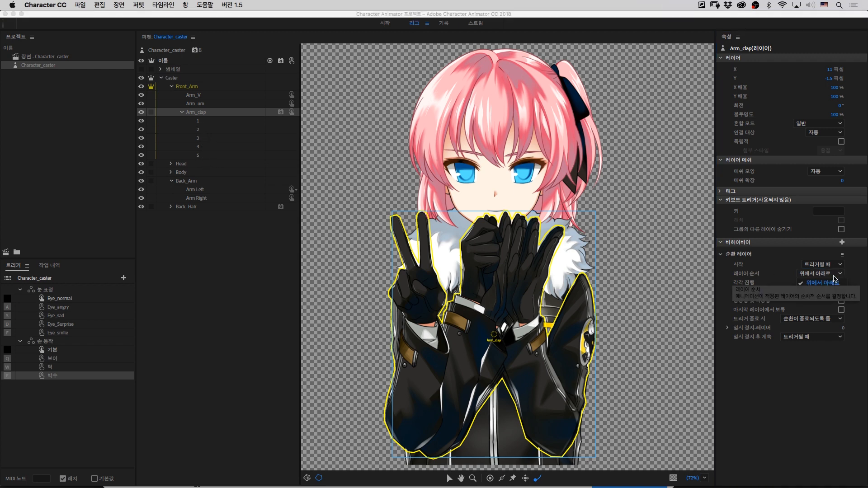
{"action": "left_click", "coordinate": [824, 284]}
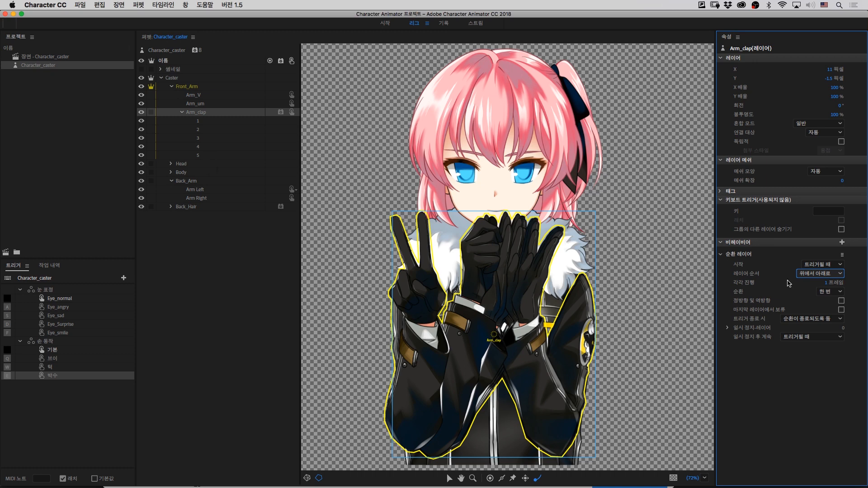
{"action": "mouse_move", "coordinate": [828, 287]}
{"action": "left_click", "coordinate": [827, 283]}
{"action": "type", "text": "2"}
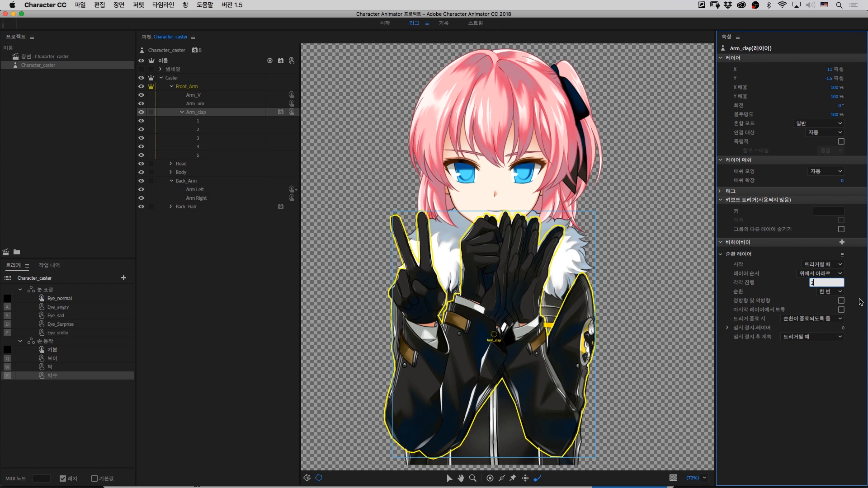
{"action": "key", "text": "Return"}
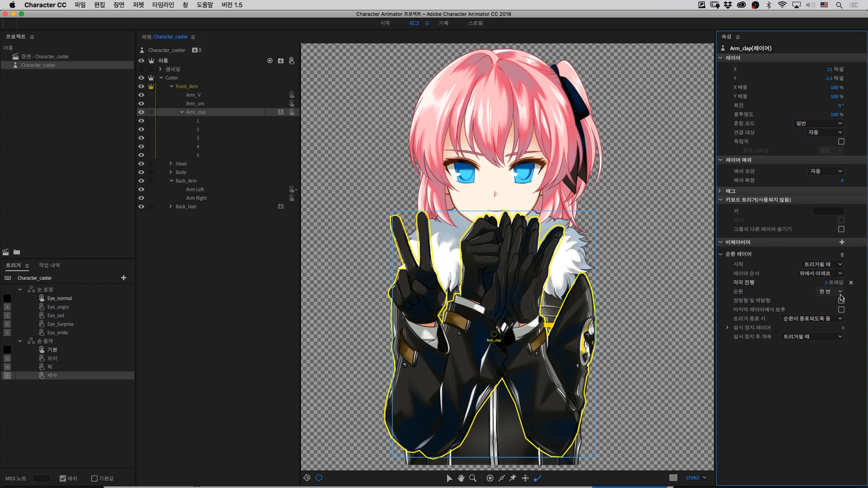
- Keep 순환 at 한 번 and enable 마지막 레이어에서 보류 for Arm_clap's layer cycle
{"action": "left_click", "coordinate": [838, 293]}
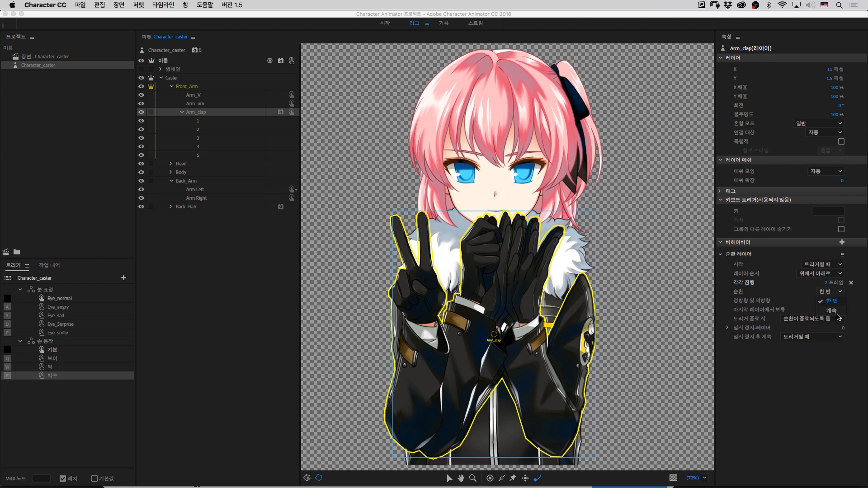
{"action": "left_click", "coordinate": [839, 300]}
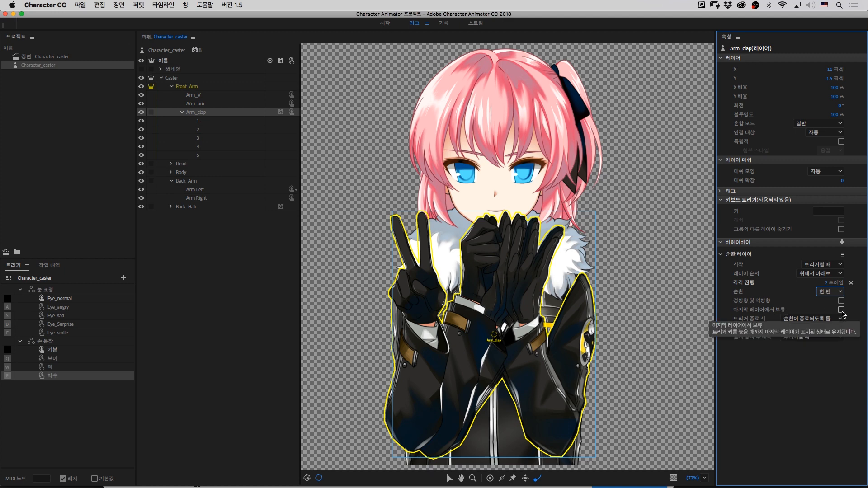
{"action": "left_click", "coordinate": [841, 310]}
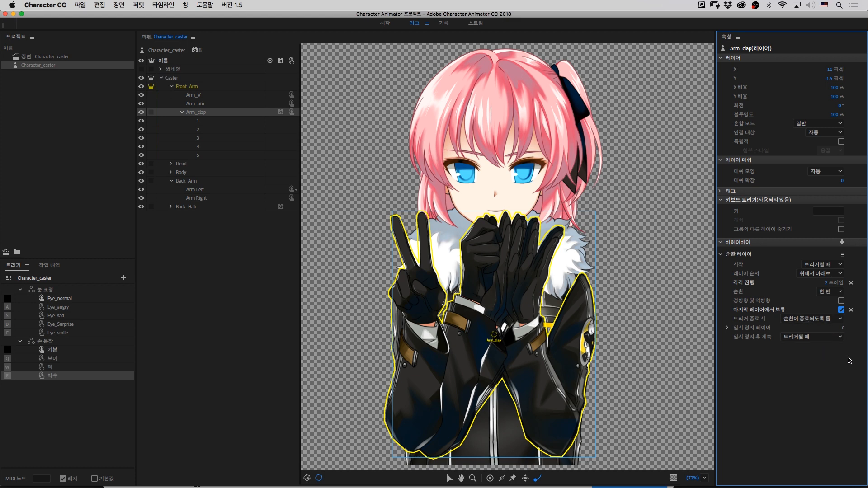
{"action": "left_click", "coordinate": [229, 306]}
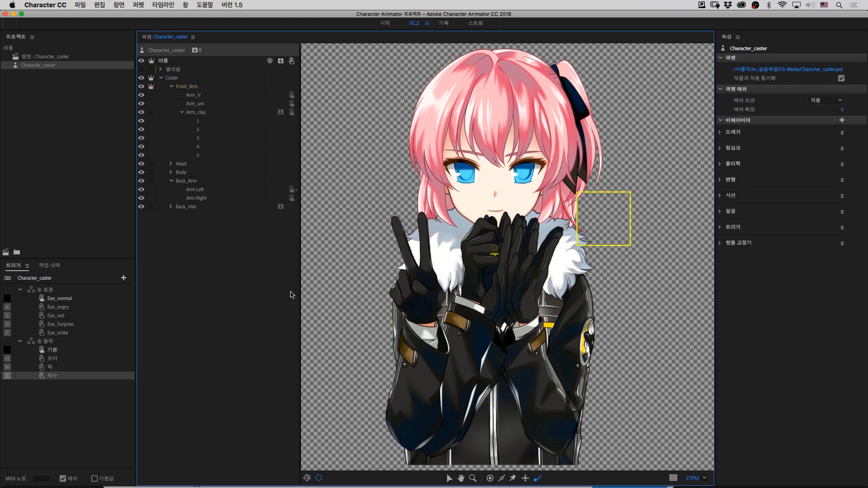
- Test the 박수 trigger's clapping animation live in the 스트림 workspace
{"action": "left_click", "coordinate": [475, 24]}
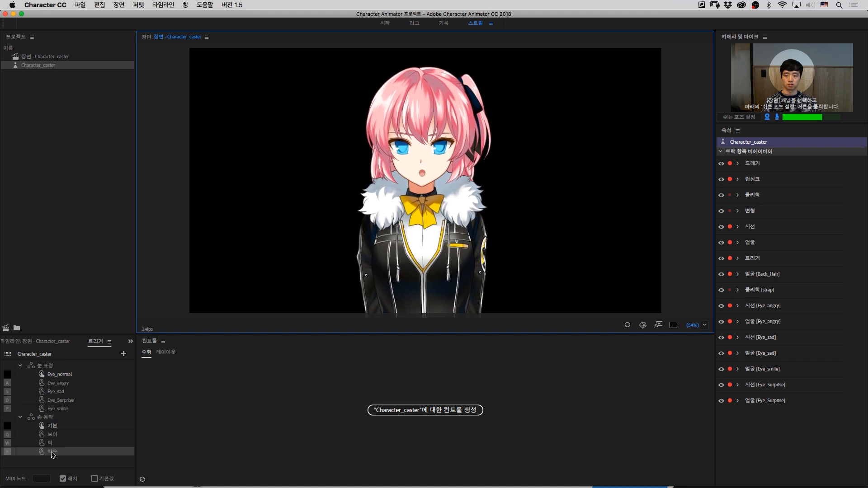
{"action": "key", "text": "e"}
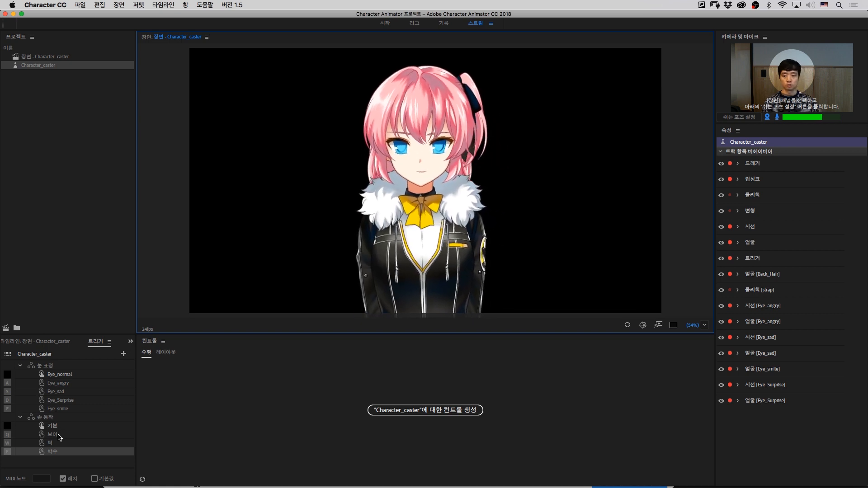
{"action": "key", "text": "e"}
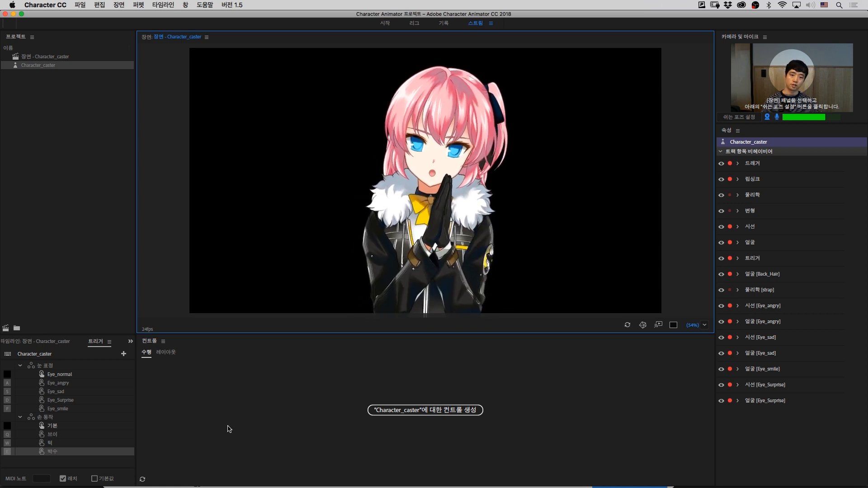
{"action": "key", "text": "e"}
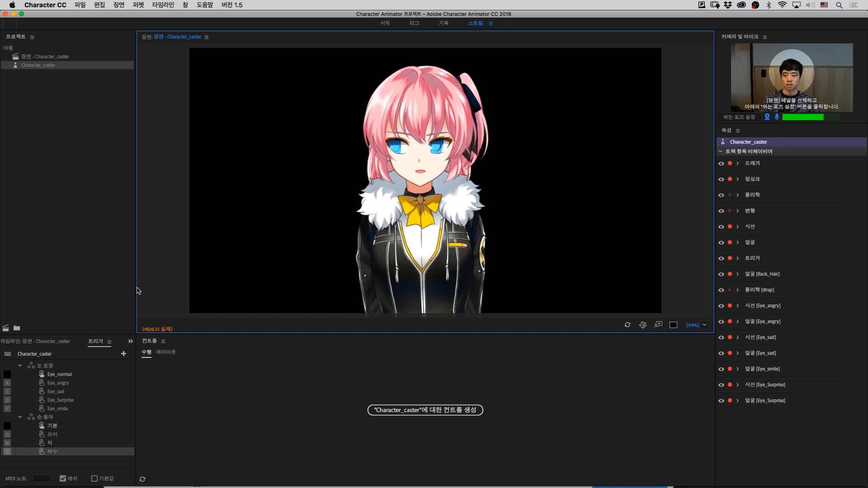
- Import the background file BG.psd from the Ch Media folder into the project
{"action": "left_click", "coordinate": [80, 244]}
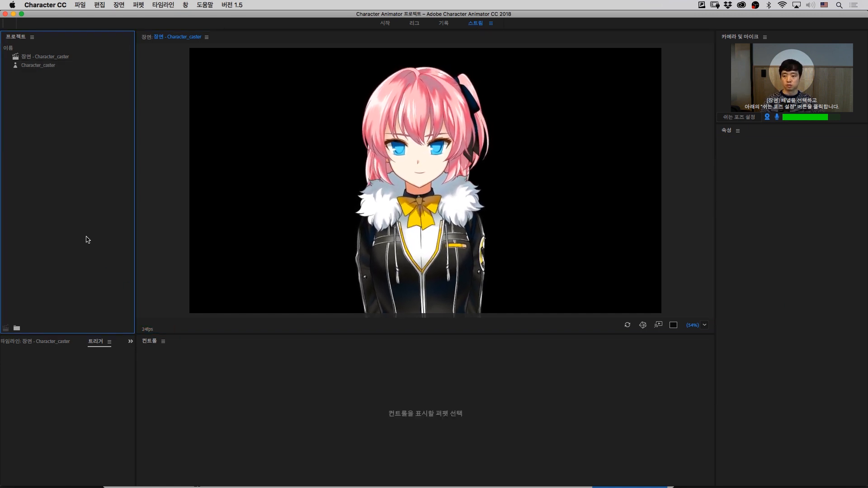
{"action": "double_click", "coordinate": [53, 130]}
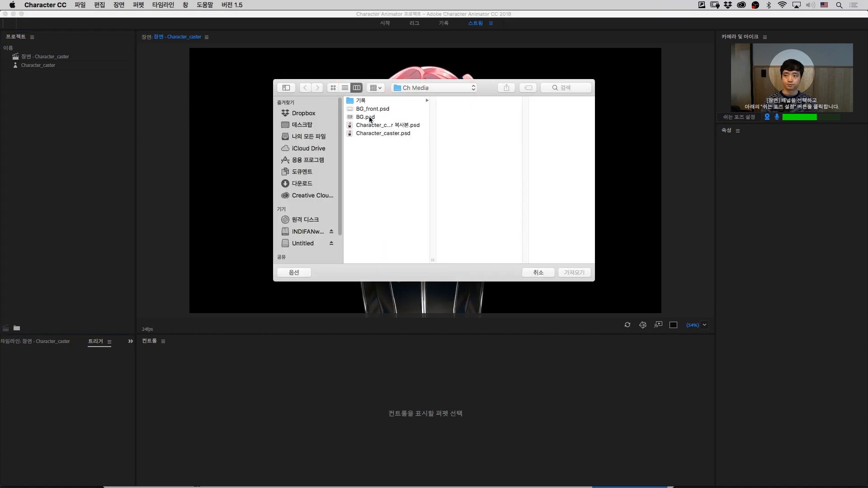
{"action": "left_click", "coordinate": [369, 118]}
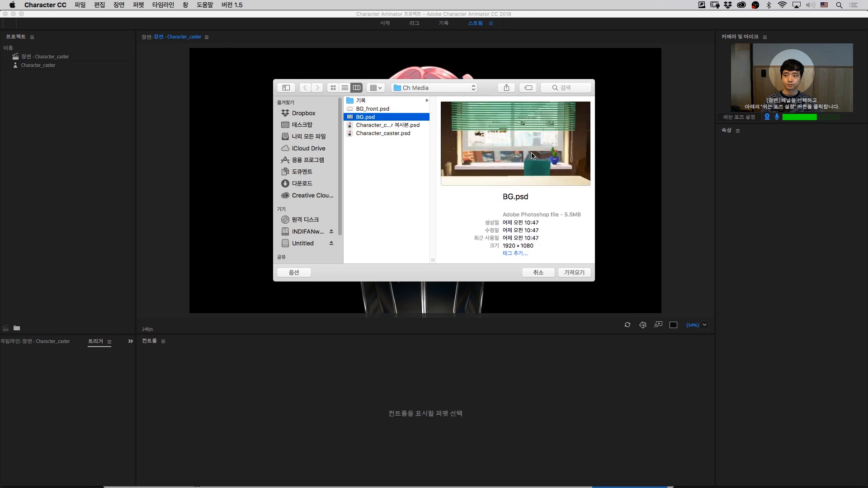
{"action": "left_click", "coordinate": [571, 273]}
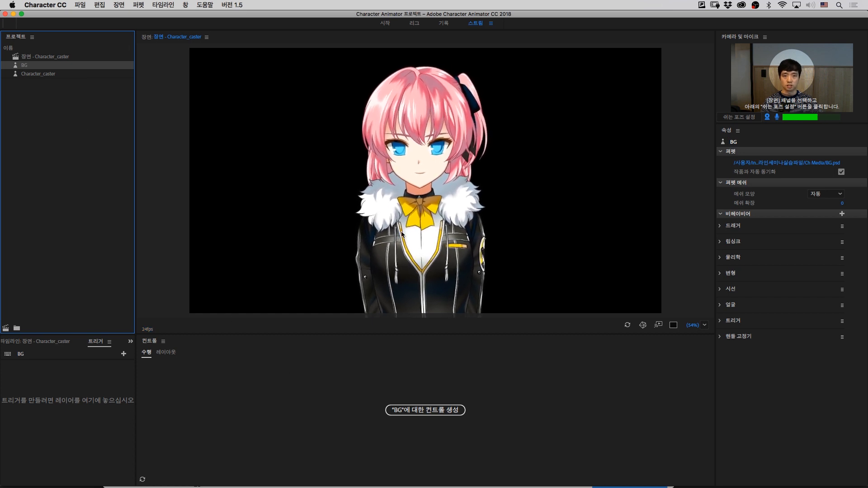
- Place the BG puppet beneath Character_caster in the scene's timeline and make Character_caster the active track again
{"action": "left_click", "coordinate": [35, 342]}
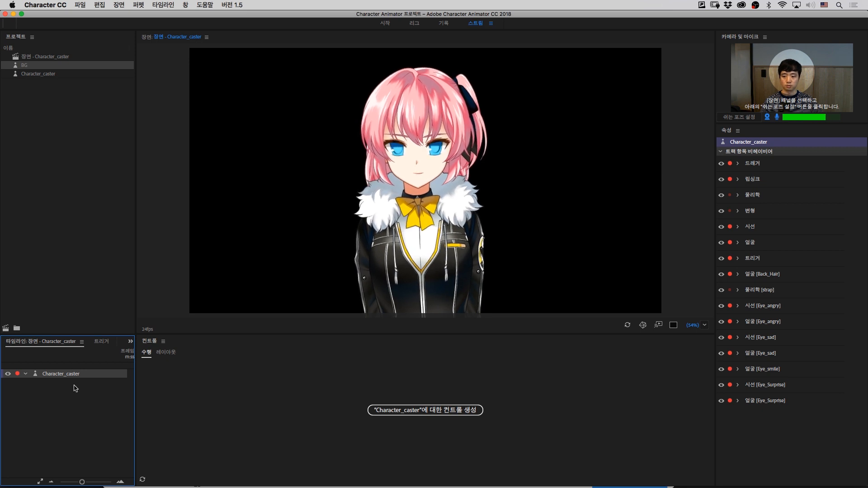
{"action": "left_click_drag", "start_coordinate": [37, 70], "coordinate": [84, 409]}
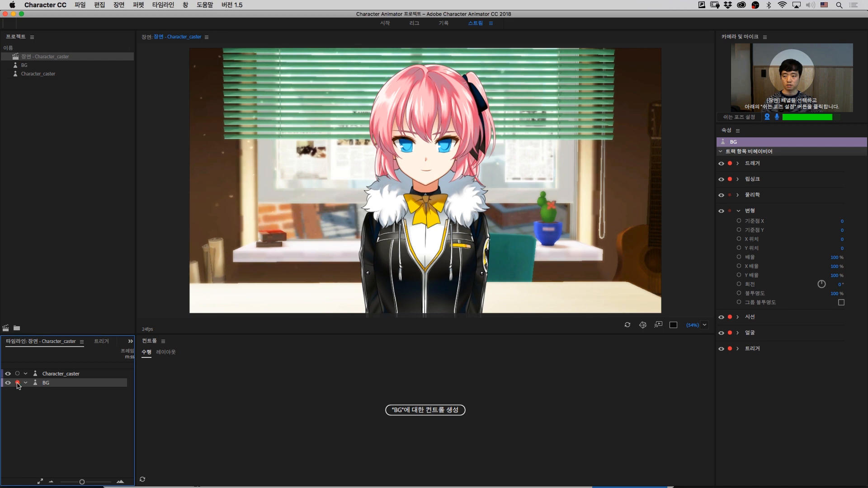
{"action": "left_click", "coordinate": [46, 374]}
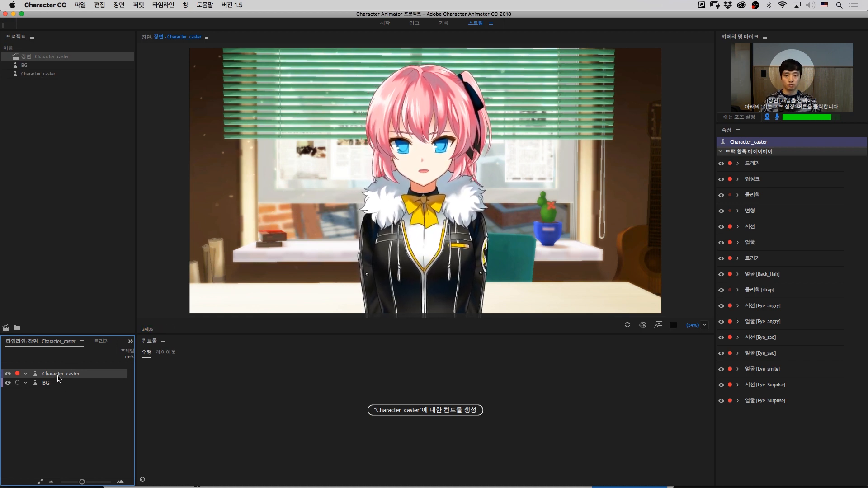
- Import BG_front.psd and place it above Character_caster in the scene's timeline, keeping Character_caster as the active track
{"action": "left_click", "coordinate": [53, 125]}
{"action": "double_click", "coordinate": [52, 122]}
{"action": "left_click", "coordinate": [377, 109]}
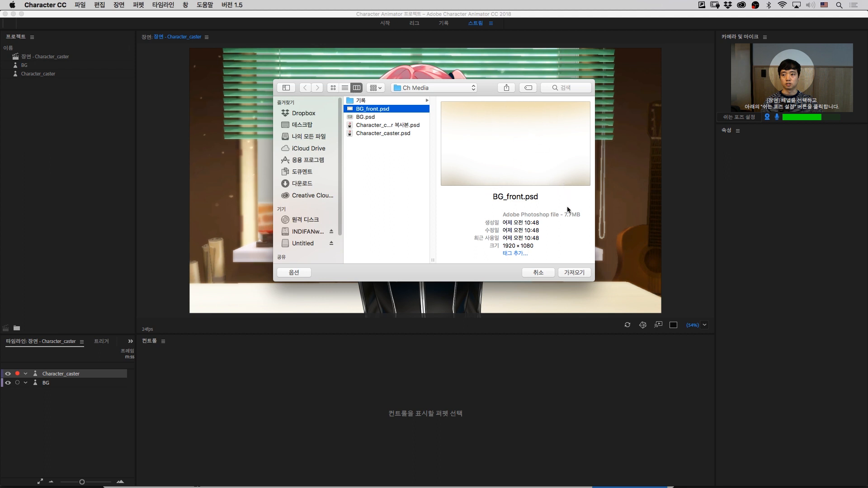
{"action": "left_click", "coordinate": [575, 273]}
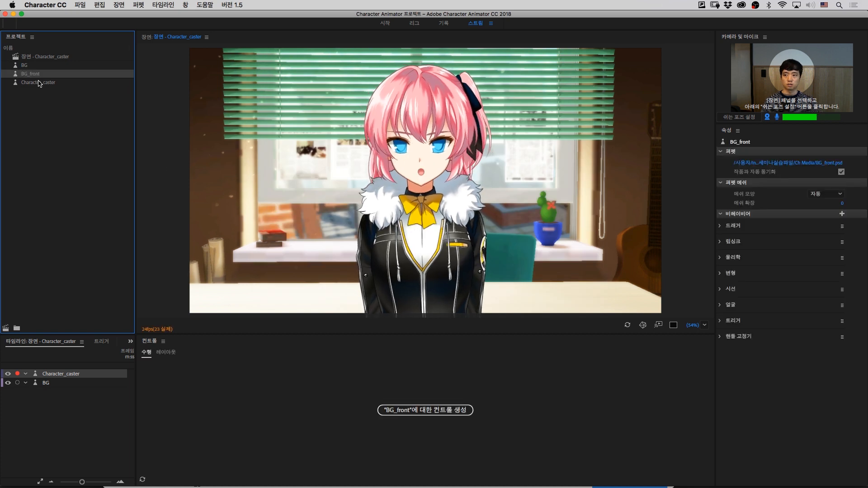
{"action": "left_click_drag", "start_coordinate": [30, 78], "coordinate": [45, 381]}
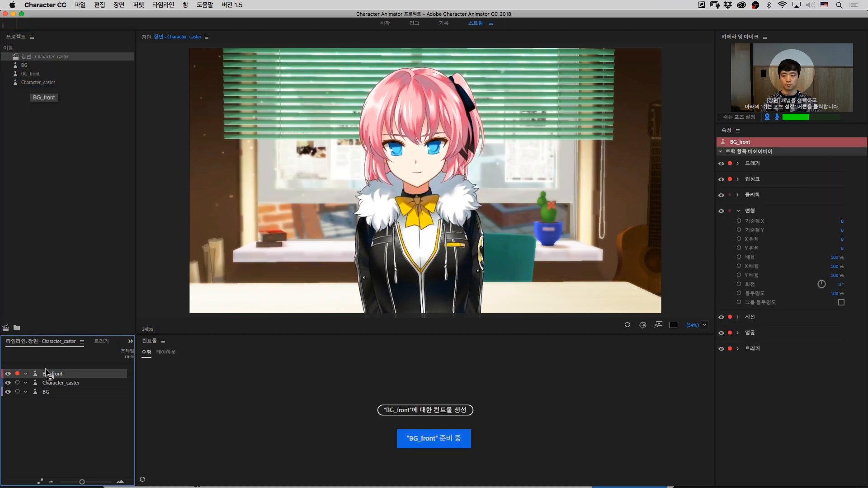
{"action": "left_click", "coordinate": [37, 385]}
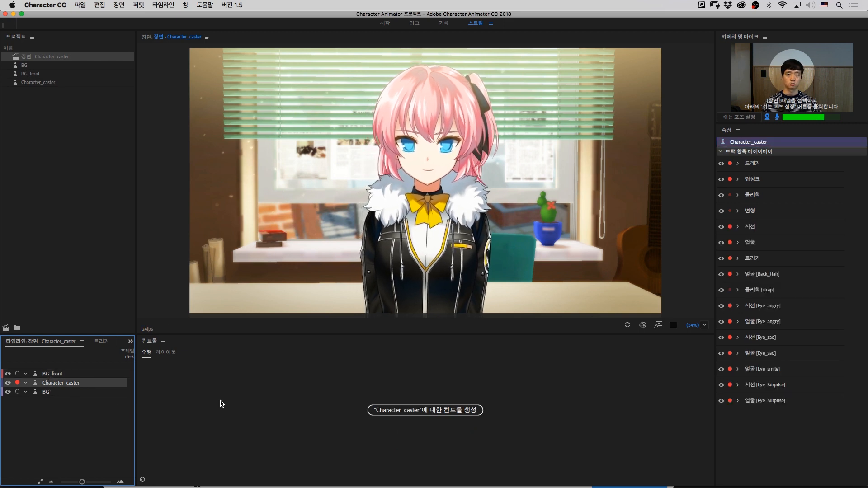
- Compare the scene with and without the BG_front lighting overlay by toggling its visibility
{"action": "left_click", "coordinate": [8, 374]}
{"action": "left_click", "coordinate": [8, 374]}
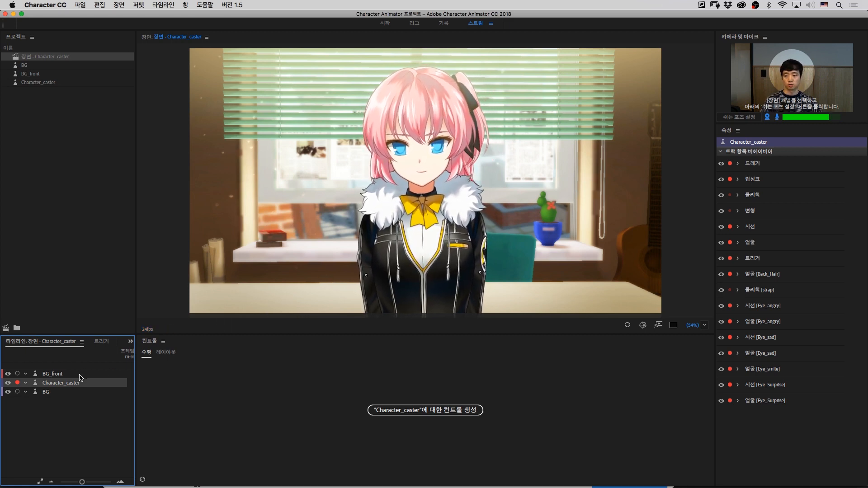
{"action": "left_click", "coordinate": [7, 374]}
{"action": "left_click", "coordinate": [7, 374]}
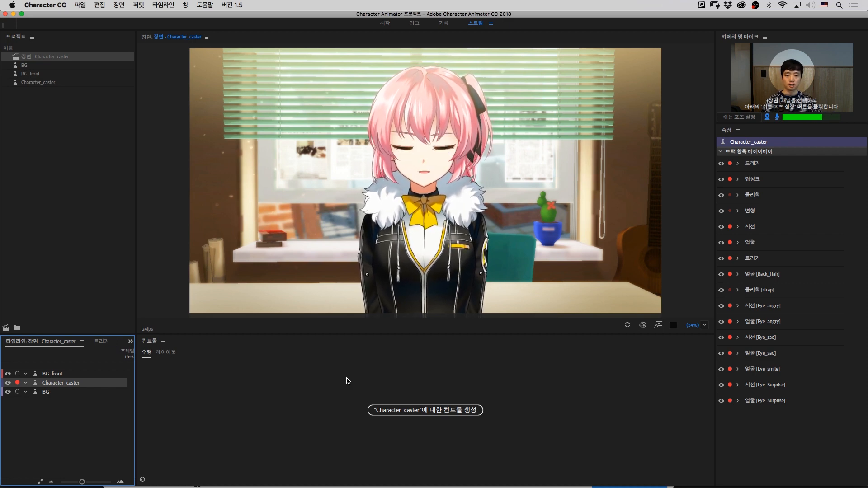
- Generate the on-screen controls for Character_caster's triggers and test the S trigger
{"action": "left_click", "coordinate": [101, 342]}
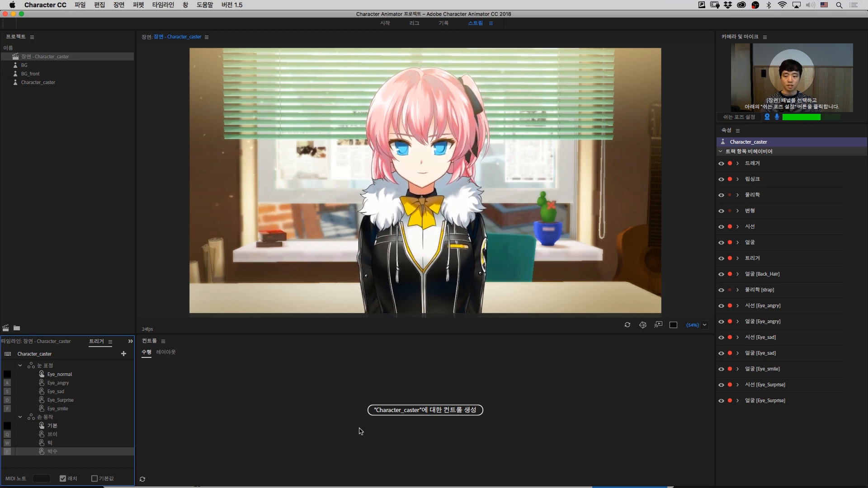
{"action": "left_click", "coordinate": [405, 412]}
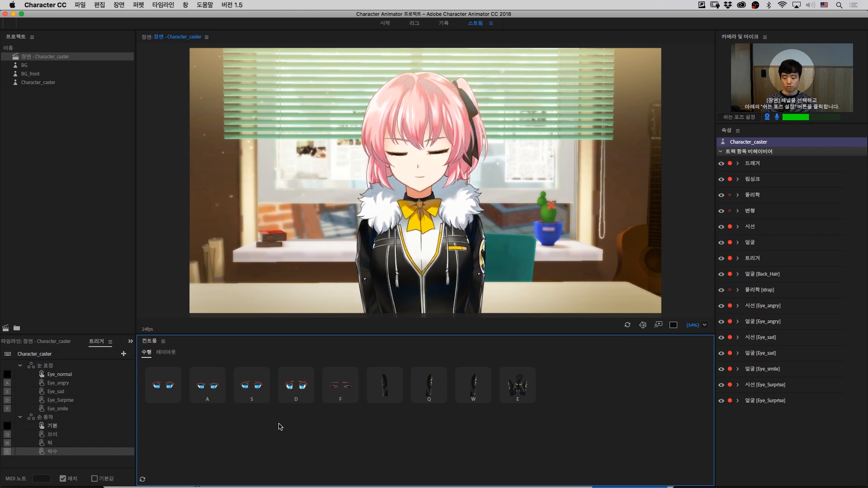
{"action": "key", "text": "s"}
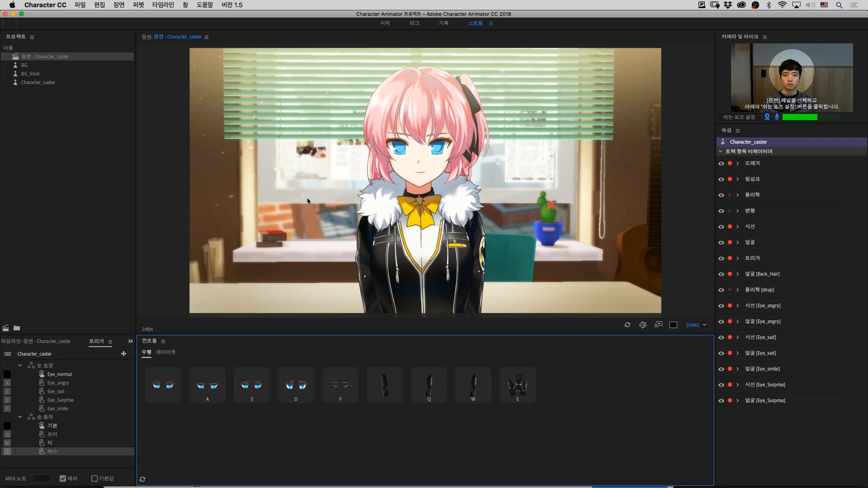
- Return to the 리그 workspace, collapse the Front_Arm and Back_Arm groups, and expand the 썸네일 group
{"action": "left_click", "coordinate": [414, 23]}
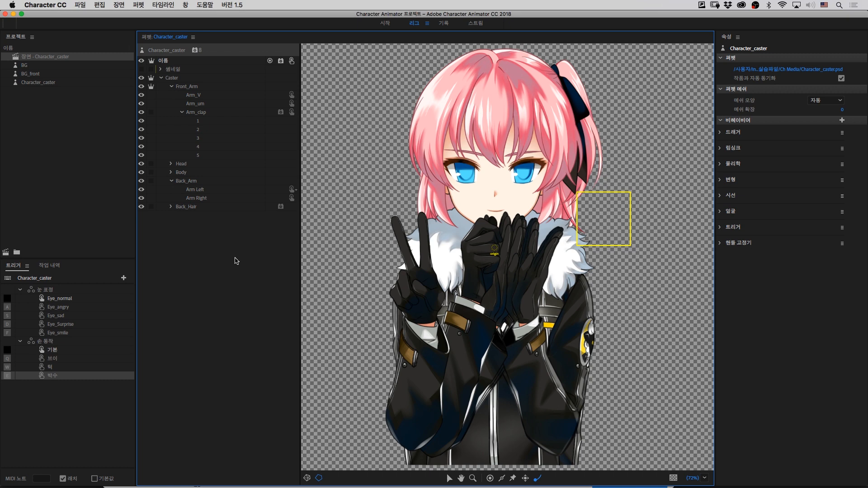
{"action": "left_click", "coordinate": [171, 86]}
{"action": "left_click", "coordinate": [172, 112]}
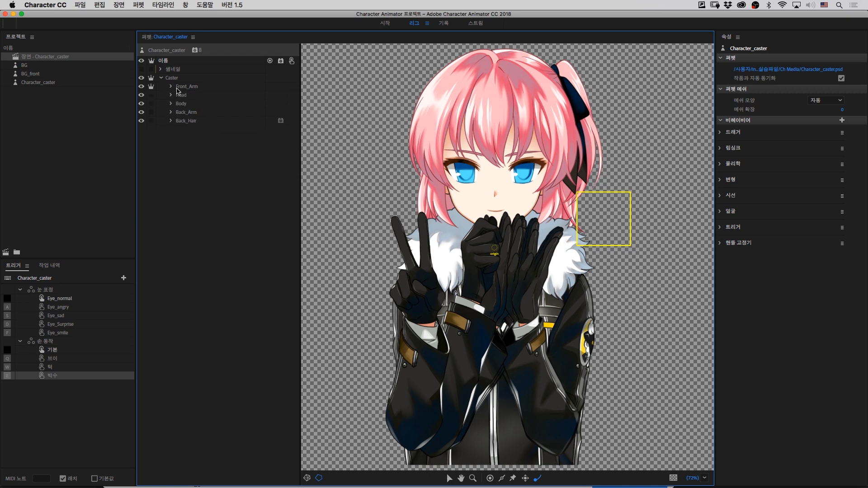
{"action": "left_click", "coordinate": [175, 69]}
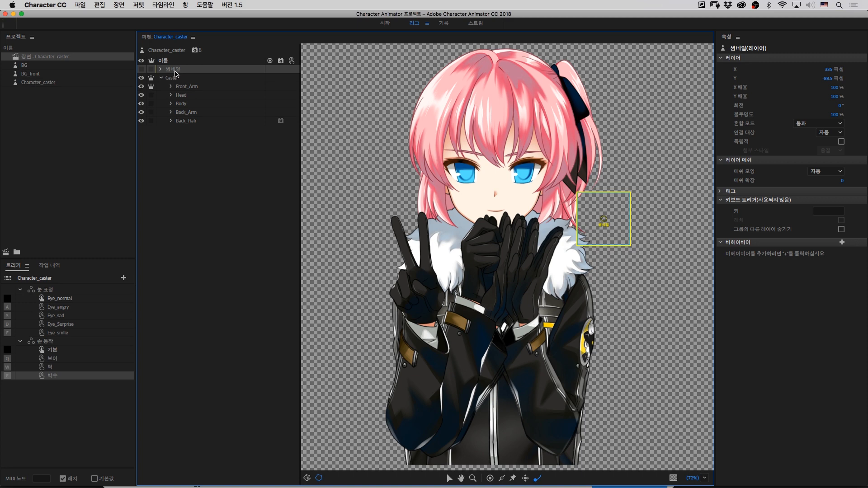
{"action": "left_click", "coordinate": [161, 69]}
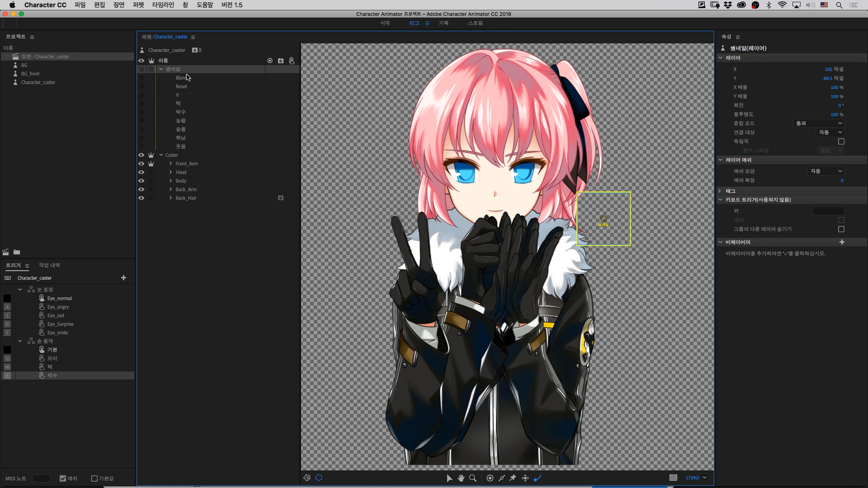
- Preview the Reset, V and 턱 thumbnail images inside the 썸네일 group one at a time
{"action": "left_click", "coordinate": [142, 79]}
{"action": "left_click", "coordinate": [141, 69]}
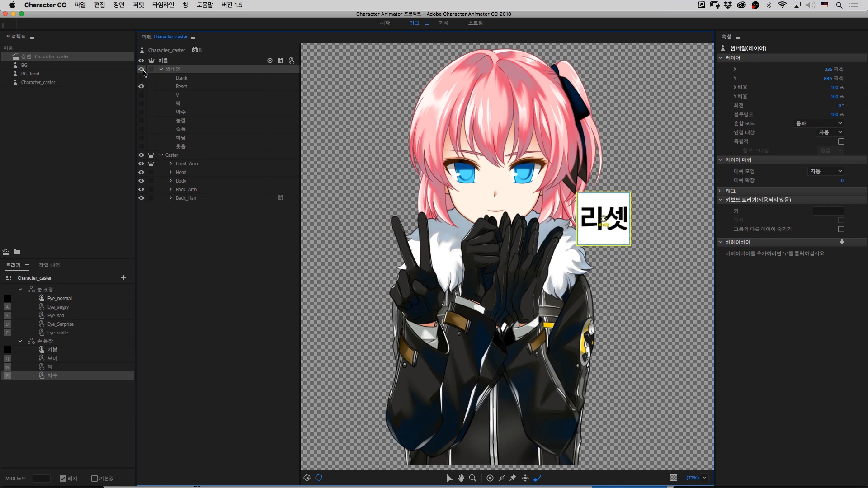
{"action": "left_click", "coordinate": [142, 95]}
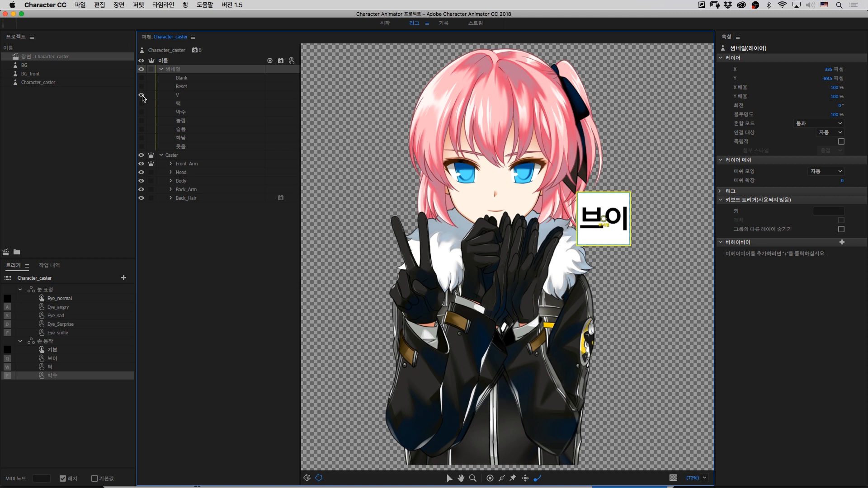
{"action": "left_click", "coordinate": [142, 95]}
{"action": "left_click", "coordinate": [142, 103]}
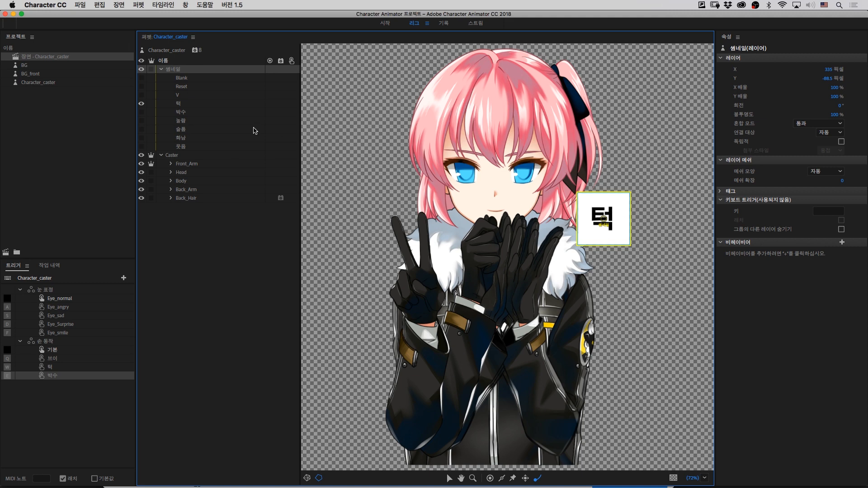
{"action": "left_click", "coordinate": [142, 105]}
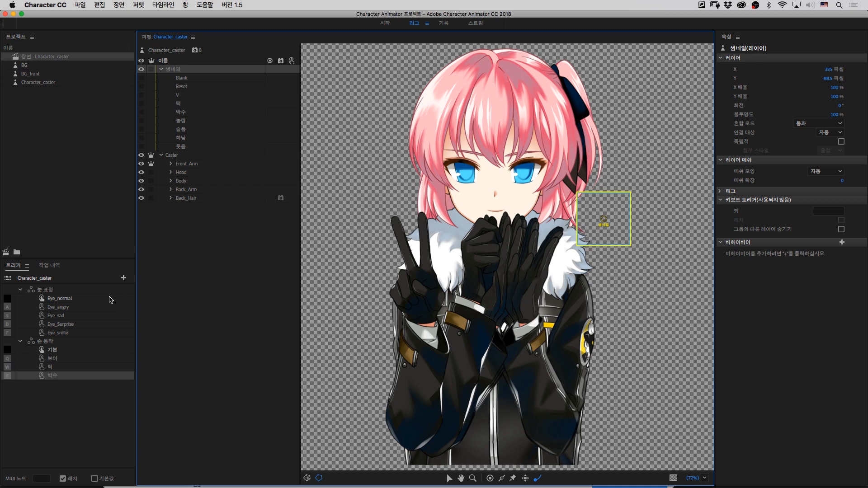
- Link the V, 턱 and 박수 thumbnail layers to the matching 브이, 턱 and 박수 hand triggers
{"action": "left_click", "coordinate": [184, 96]}
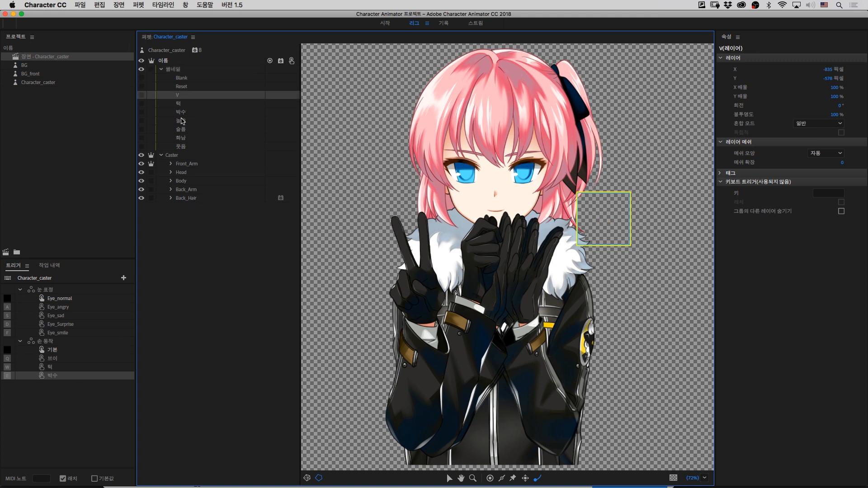
{"action": "left_click", "coordinate": [183, 87]}
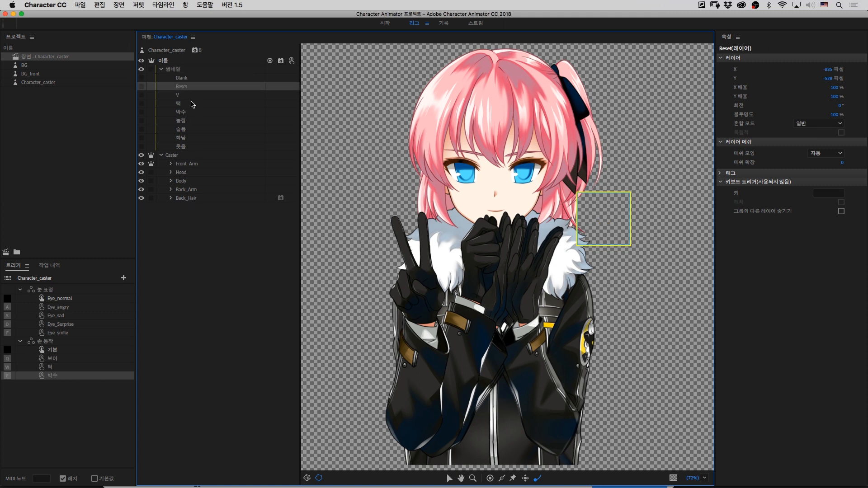
{"action": "left_click", "coordinate": [184, 96]}
{"action": "left_click_drag", "start_coordinate": [185, 99], "coordinate": [58, 361]}
{"action": "left_click_drag", "start_coordinate": [187, 105], "coordinate": [61, 379]}
- Link the 놀람, 슬픔, 화남 and 웃음 thumbnail layers to the Eye_Surprise, Eye_sad, Eye_angry and Eye_smile triggers and reveal the linked layers
{"action": "left_click_drag", "start_coordinate": [189, 122], "coordinate": [69, 316]}
{"action": "left_click_drag", "start_coordinate": [188, 137], "coordinate": [71, 309]}
{"action": "left_click_drag", "start_coordinate": [183, 146], "coordinate": [69, 334]}
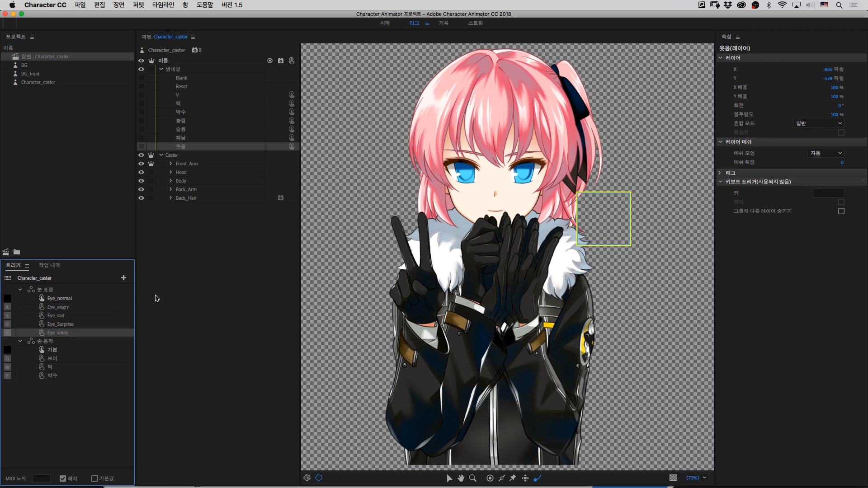
{"action": "left_click_drag", "start_coordinate": [55, 468], "coordinate": [55, 434]}
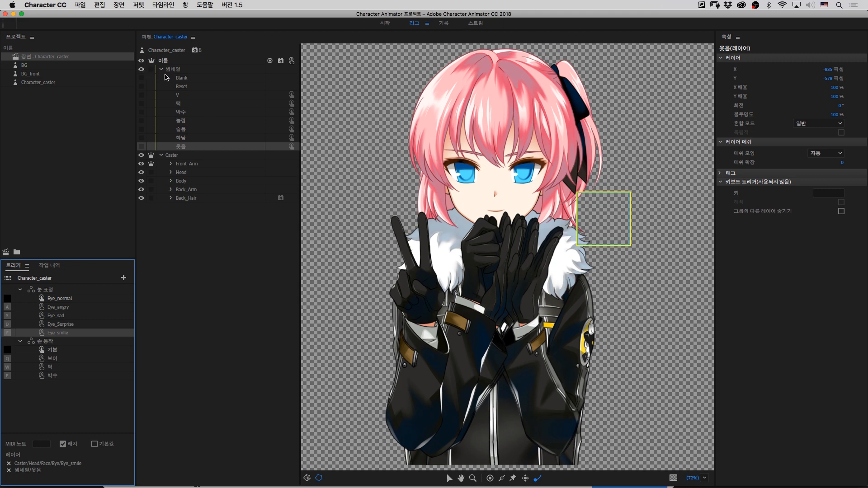
- Hide the whole 썸네일 group in the puppet and collapse it
{"action": "left_click", "coordinate": [141, 69]}
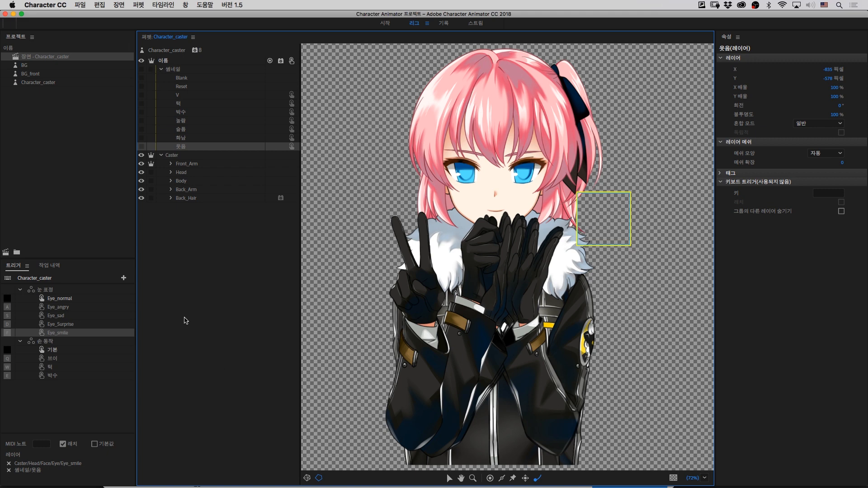
{"action": "left_click", "coordinate": [161, 69]}
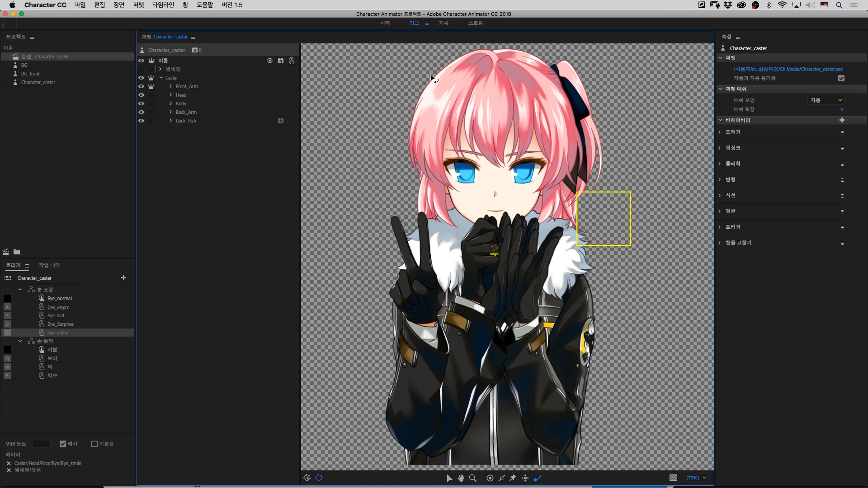
- In the 스트림 workspace, switch the controls to 레이아웃 mode and set the Eye_angry control's thumbnail to 화남
{"action": "left_click", "coordinate": [473, 27]}
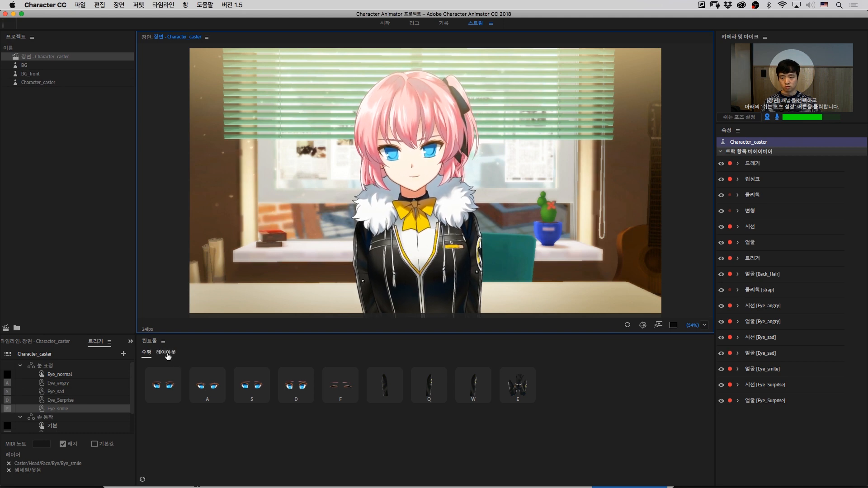
{"action": "left_click", "coordinate": [166, 353]}
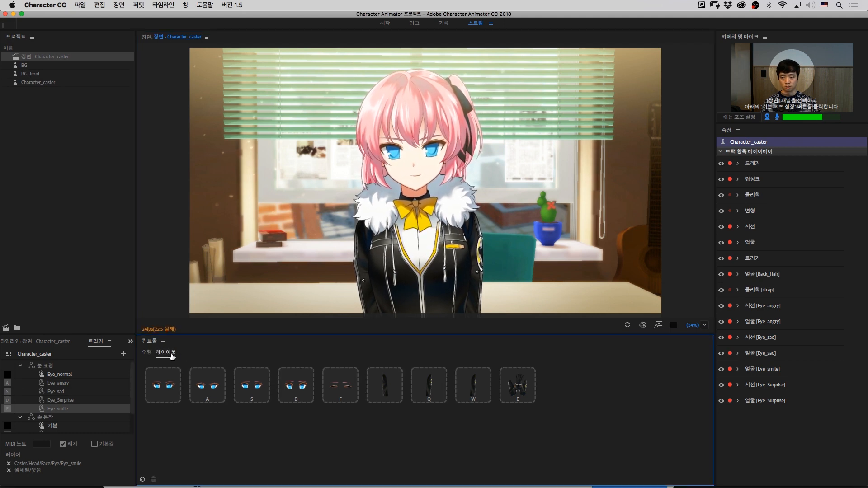
{"action": "left_click", "coordinate": [170, 392]}
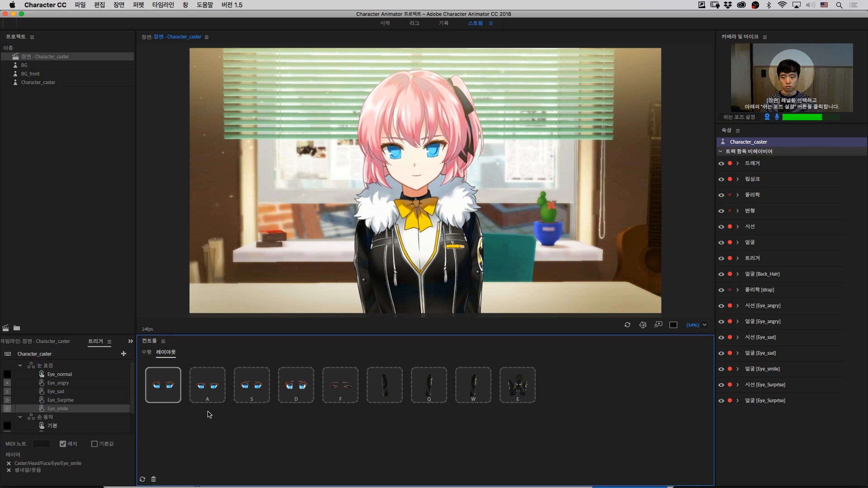
{"action": "left_click", "coordinate": [213, 387]}
{"action": "right_click", "coordinate": [213, 388]}
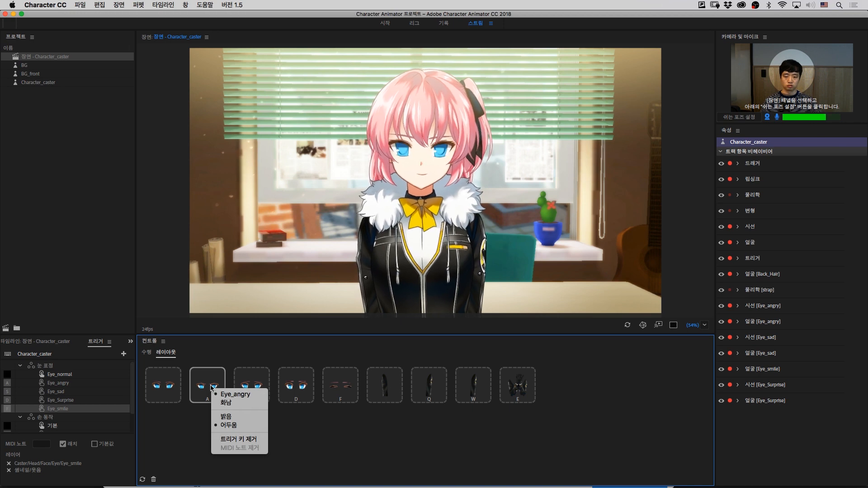
{"action": "left_click", "coordinate": [230, 404]}
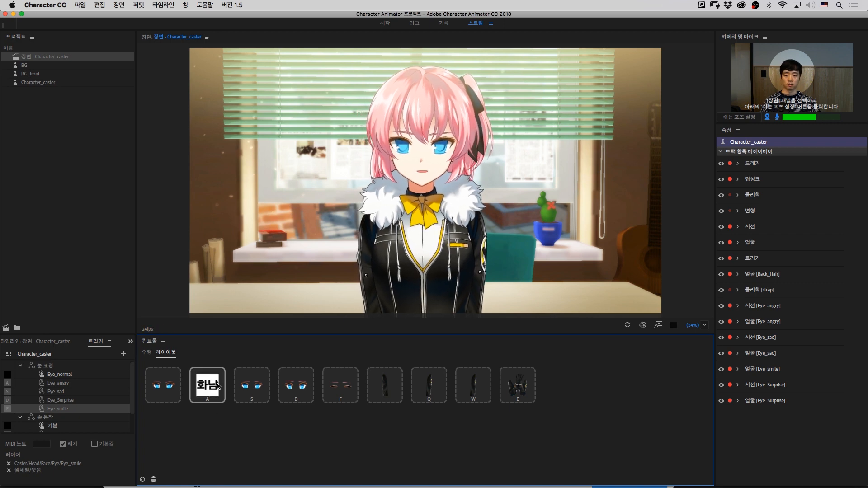
- Set the thumbnails of the Eye_sad, Eye_Surprise and Eye_smile controls to 슬픔, 놀람 and 웃음
{"action": "right_click", "coordinate": [249, 392]}
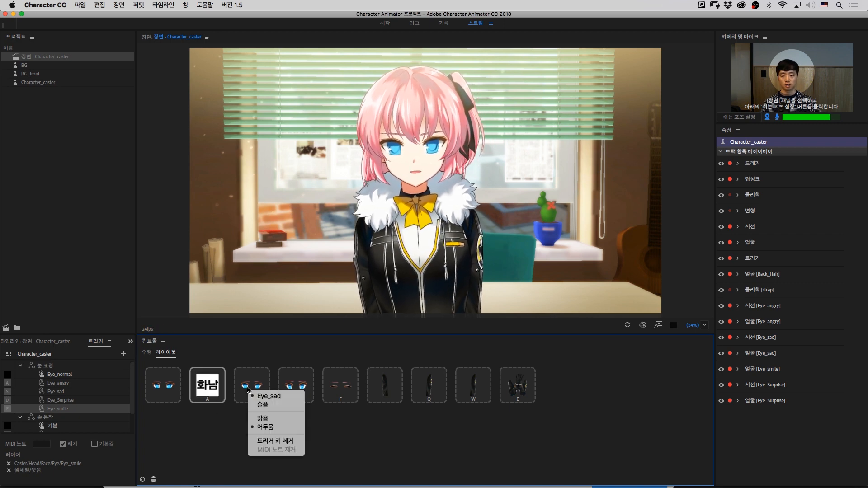
{"action": "left_click", "coordinate": [262, 405]}
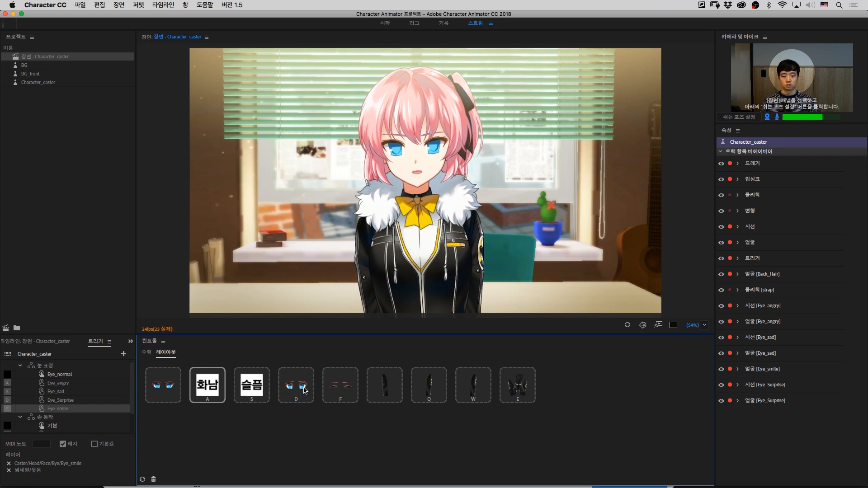
{"action": "right_click", "coordinate": [305, 392]}
{"action": "left_click", "coordinate": [332, 405]}
{"action": "right_click", "coordinate": [339, 388]}
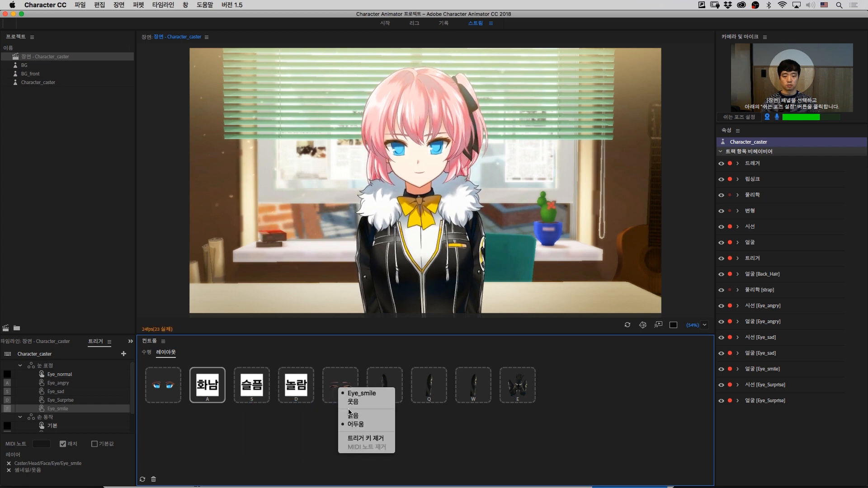
{"action": "left_click", "coordinate": [368, 402]}
- Set the thumbnails of the Q, W and E hand gesture controls to V, 턱 and 박수, and clear the selection
{"action": "right_click", "coordinate": [427, 394]}
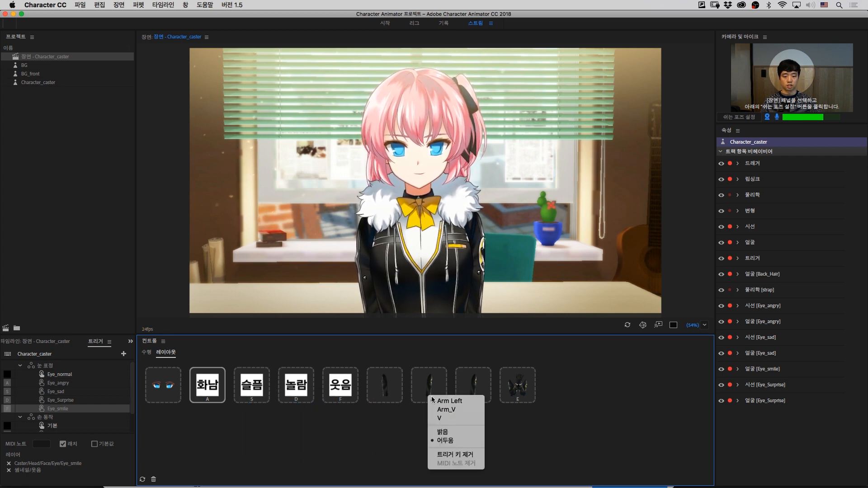
{"action": "left_click", "coordinate": [447, 418]}
{"action": "left_click", "coordinate": [477, 396]}
{"action": "right_click", "coordinate": [474, 389]}
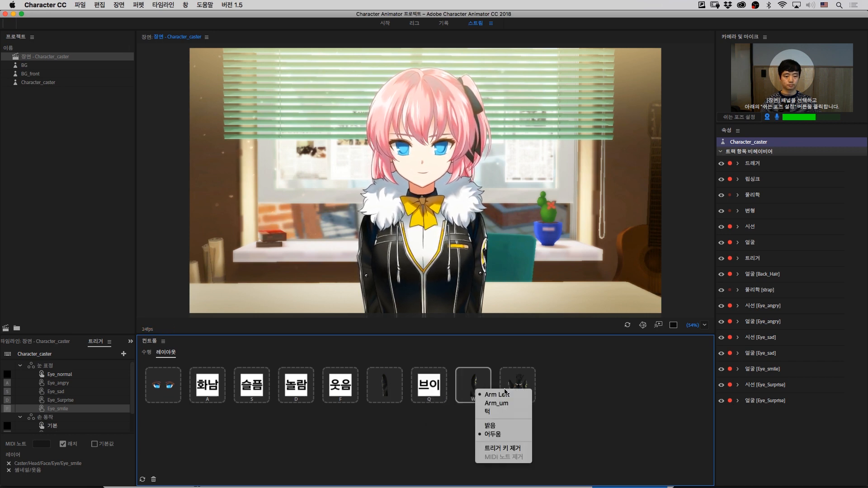
{"action": "left_click", "coordinate": [487, 411]}
{"action": "right_click", "coordinate": [516, 385]}
{"action": "left_click", "coordinate": [530, 402]}
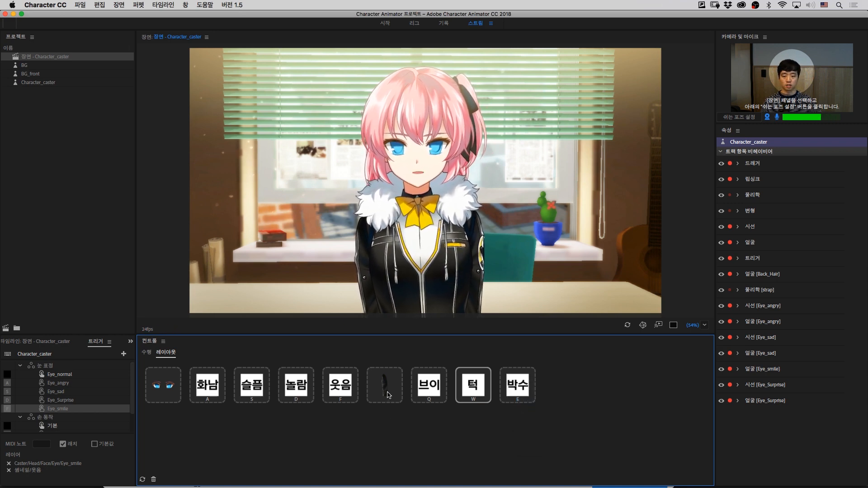
{"action": "left_click", "coordinate": [368, 418]}
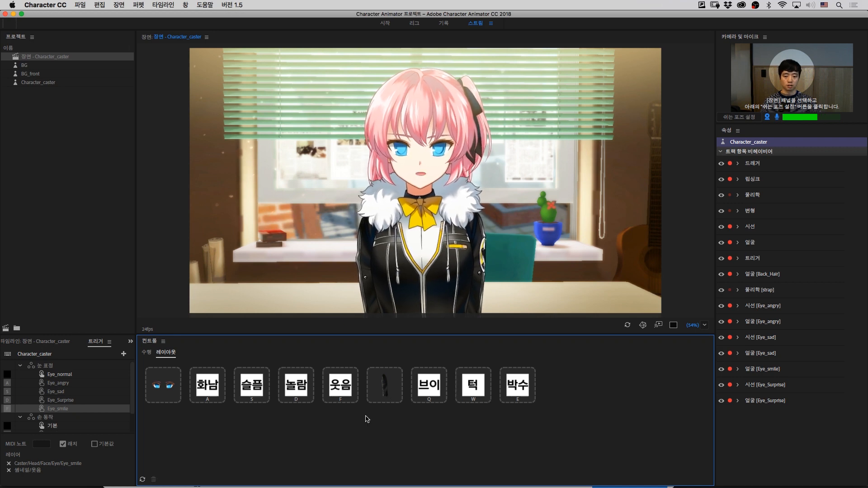
- Switch the controls to 수행 mode, try the 화남, 슬픔 and 놀람 triggers, and set the rest pose
{"action": "left_click", "coordinate": [149, 353]}
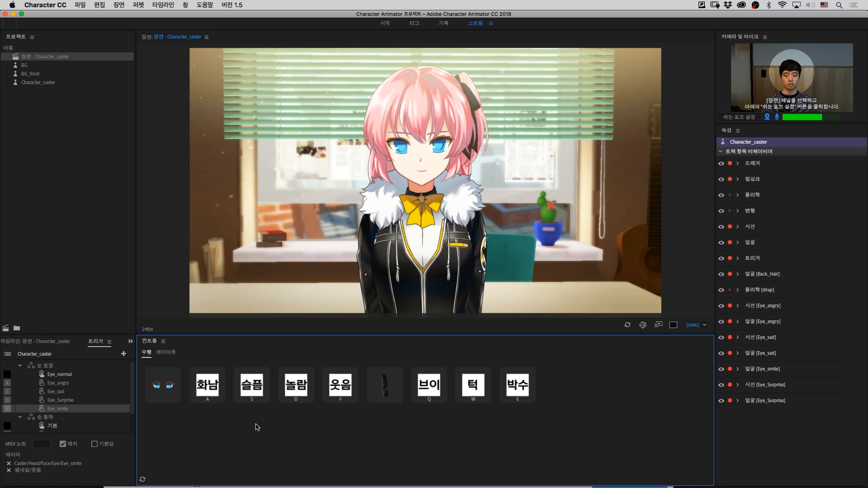
{"action": "key", "text": "a"}
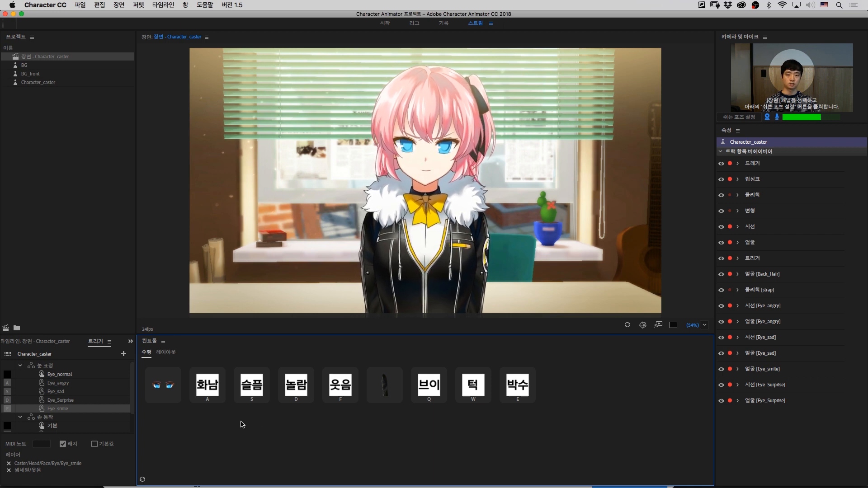
{"action": "key", "text": "s"}
{"action": "key", "text": "d"}
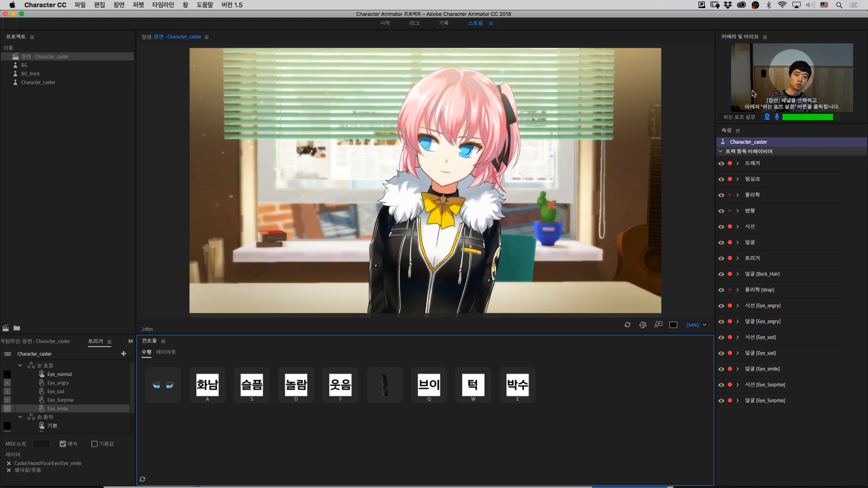
{"action": "left_click", "coordinate": [734, 118]}
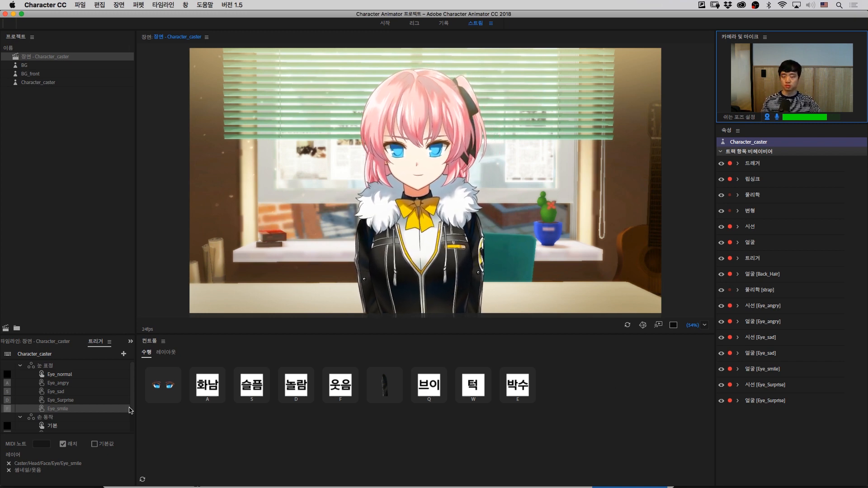
- In the 리그 workspace, add a new standalone trigger to Character_caster and name it 리셋
{"action": "left_click_drag", "start_coordinate": [76, 433], "coordinate": [77, 463]}
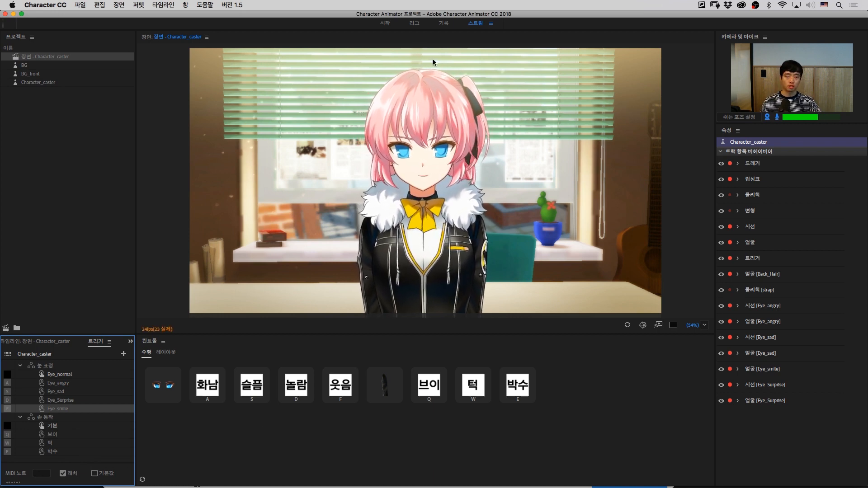
{"action": "left_click", "coordinate": [414, 24]}
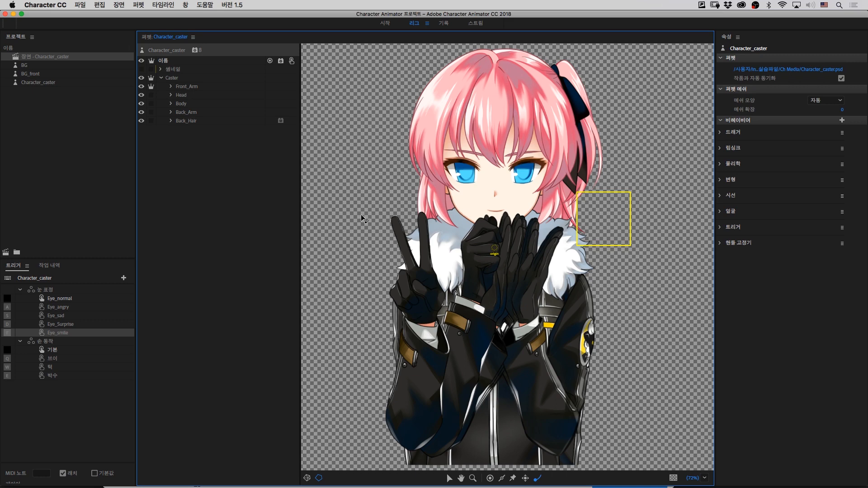
{"action": "left_click", "coordinate": [56, 397]}
{"action": "left_click", "coordinate": [123, 278]}
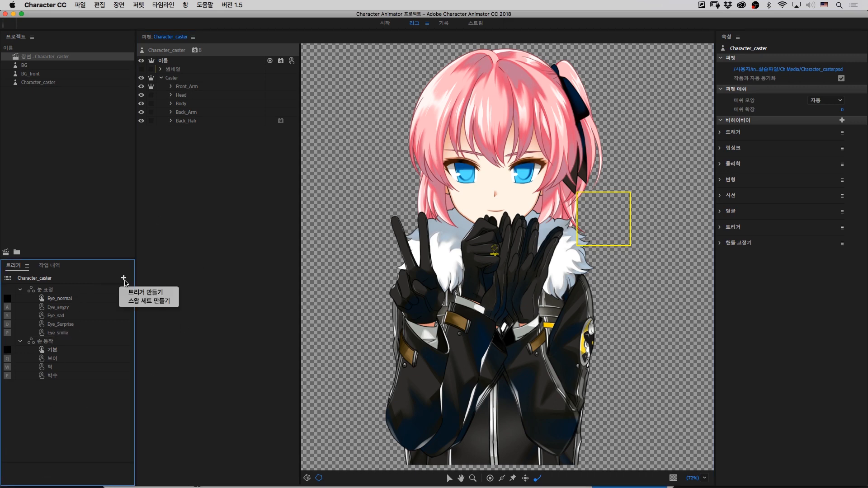
{"action": "left_click", "coordinate": [113, 396]}
{"action": "right_click", "coordinate": [40, 387]}
{"action": "left_click", "coordinate": [63, 397]}
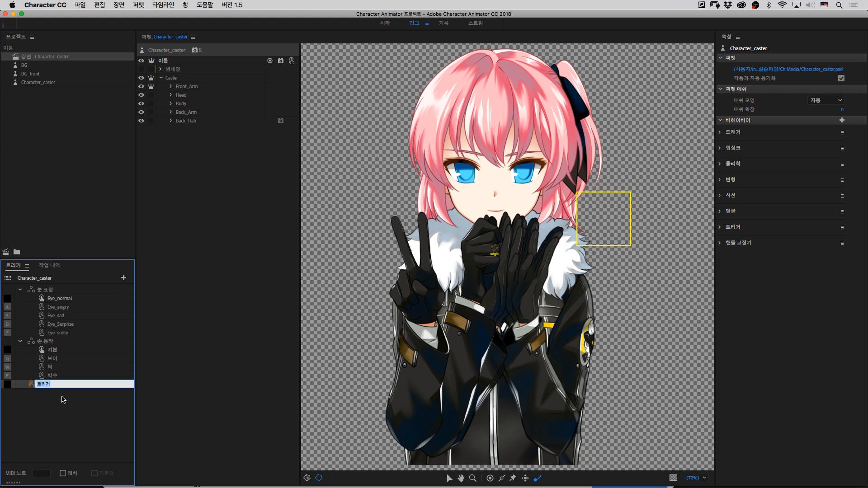
{"action": "type", "text": "ㅋ"}
{"action": "type", "text": "셋"}
{"action": "key", "text": "Return"}
{"action": "key", "text": "ctrl+space"}
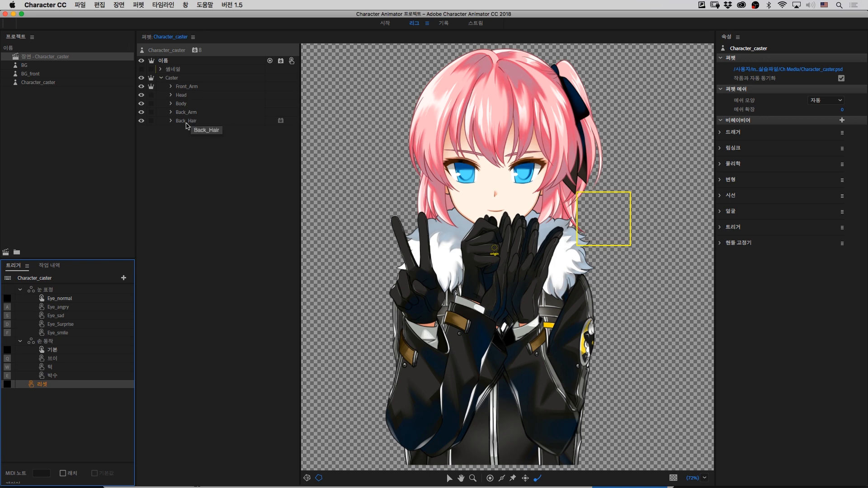
- Expand the 썸네일 group, link its Reset layer to the 리셋 trigger and reveal the trigger's linked layer
{"action": "left_click", "coordinate": [161, 70]}
{"action": "left_click", "coordinate": [181, 88]}
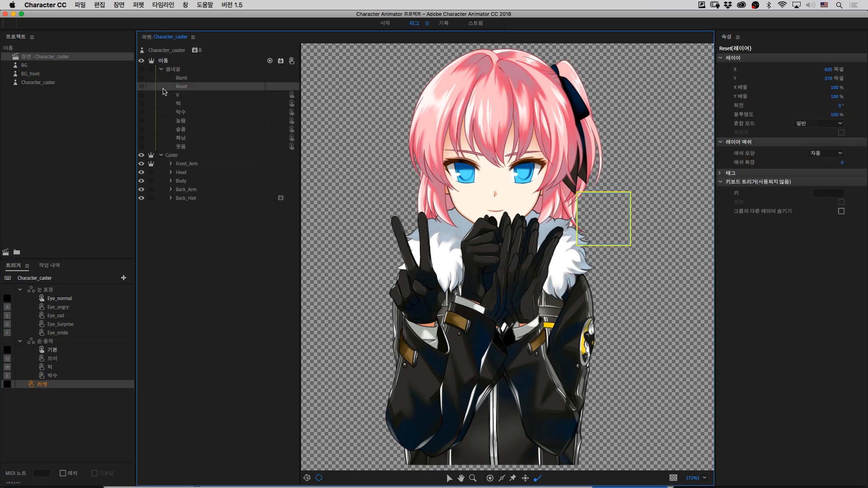
{"action": "left_click_drag", "start_coordinate": [182, 89], "coordinate": [55, 384]}
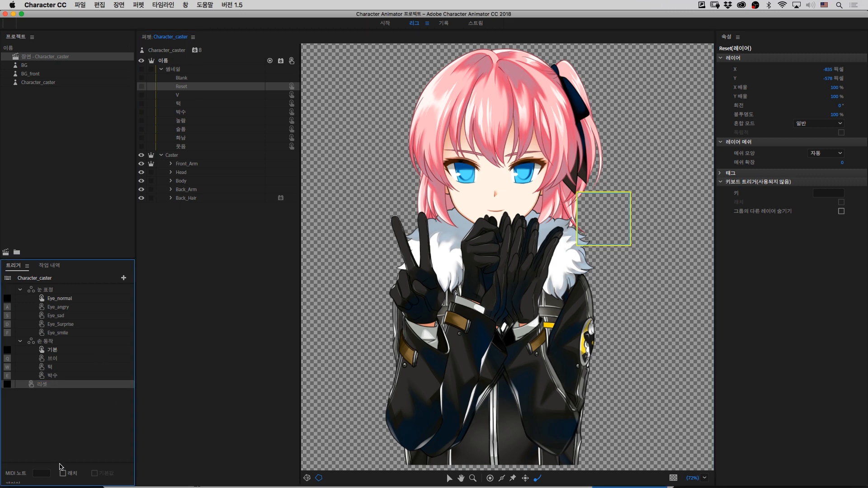
{"action": "left_click_drag", "start_coordinate": [60, 463], "coordinate": [60, 436]}
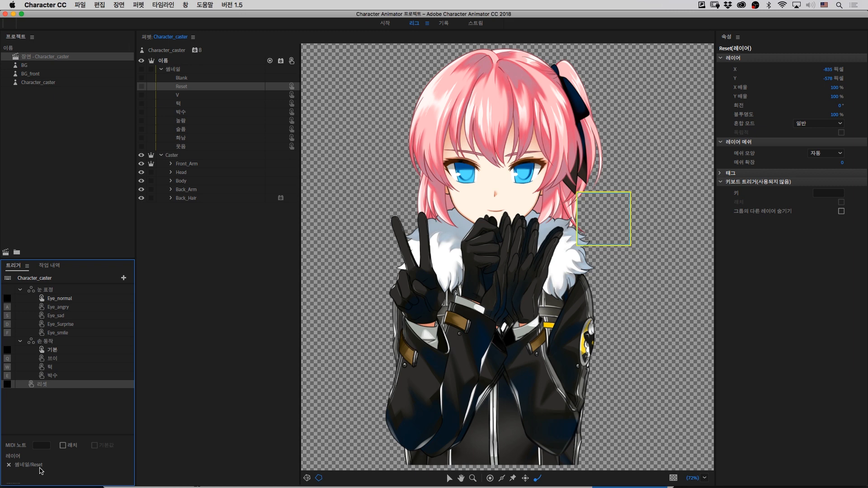
{"action": "left_click", "coordinate": [223, 313]}
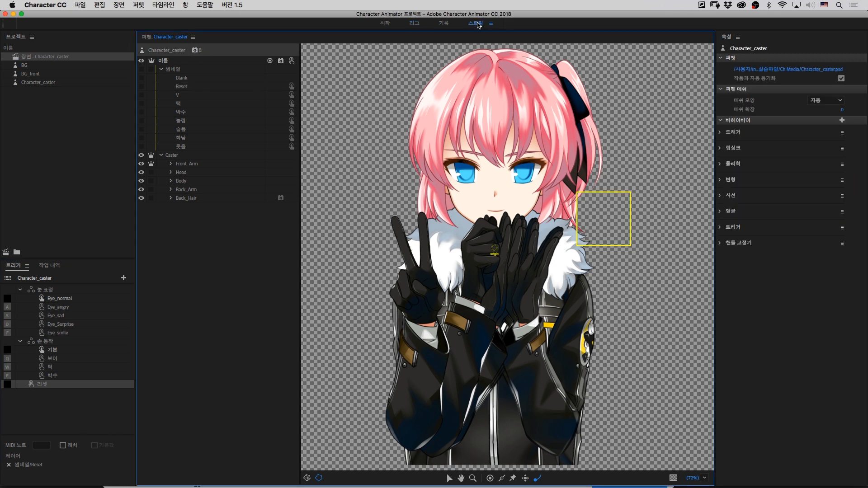
- In the 스트림 workspace, refresh the controls to add the 리셋 control and check its thumbnail options in 레이아웃 mode
{"action": "left_click", "coordinate": [478, 23]}
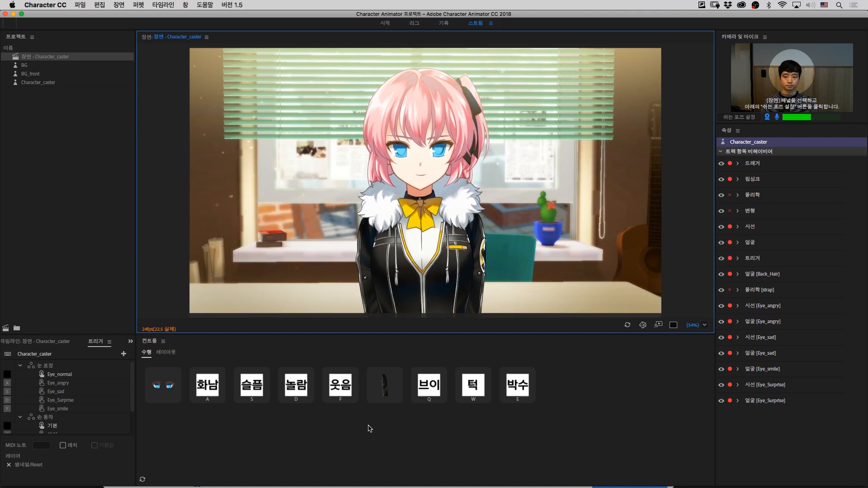
{"action": "left_click", "coordinate": [143, 480]}
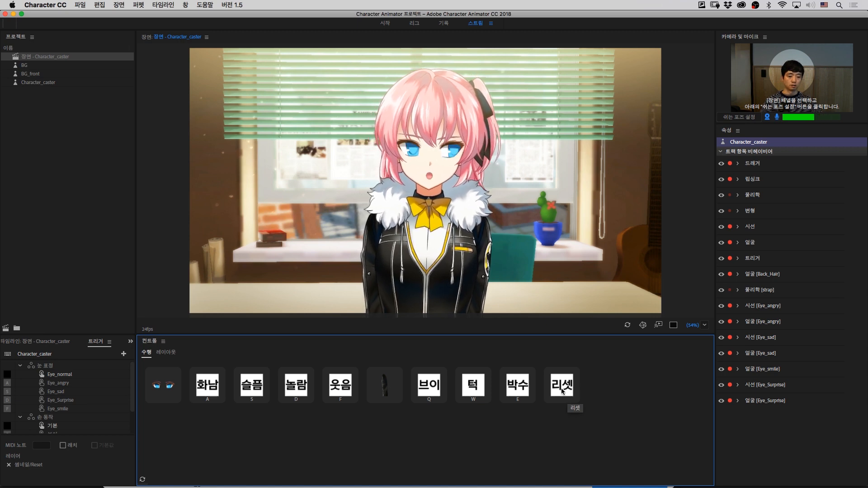
{"action": "left_click", "coordinate": [162, 352]}
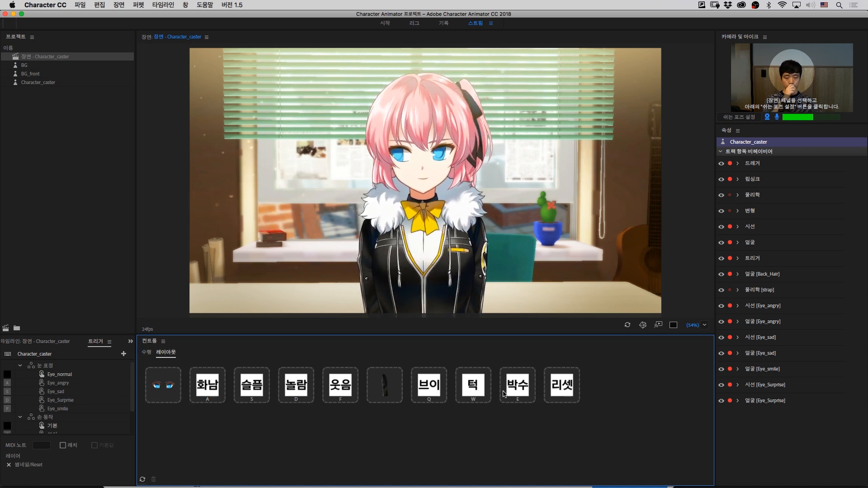
{"action": "right_click", "coordinate": [561, 392]}
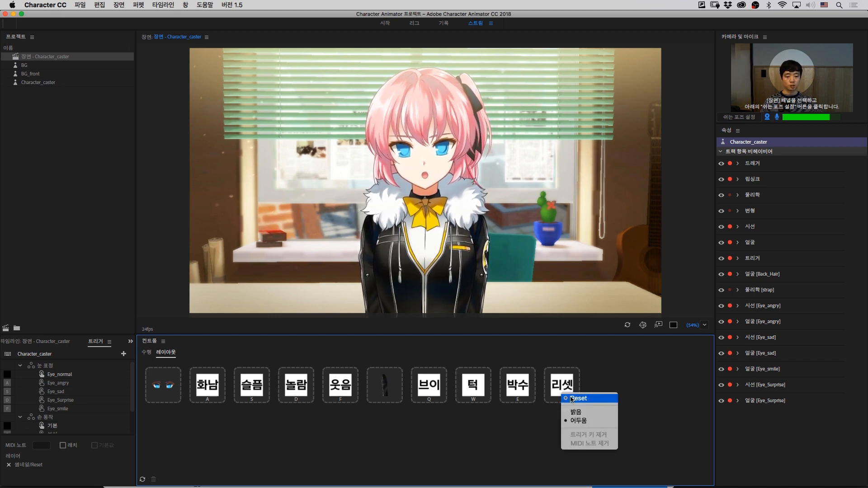
{"action": "left_click", "coordinate": [589, 380]}
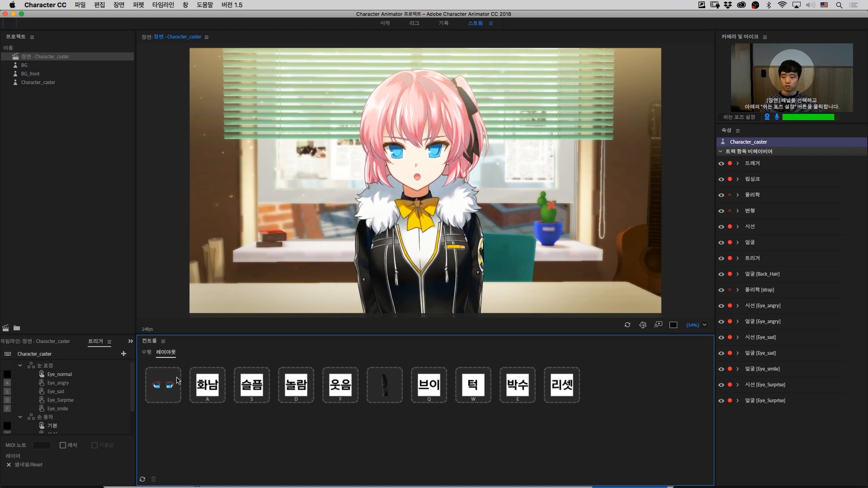
- Delete the default arm control and the Eye_normal control from the controls layout
{"action": "left_click", "coordinate": [378, 386]}
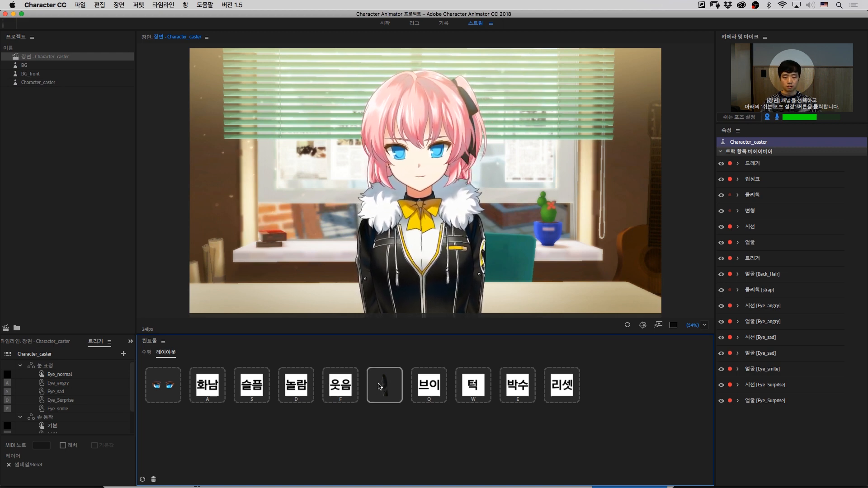
{"action": "right_click", "coordinate": [156, 385]}
{"action": "left_click", "coordinate": [164, 380]}
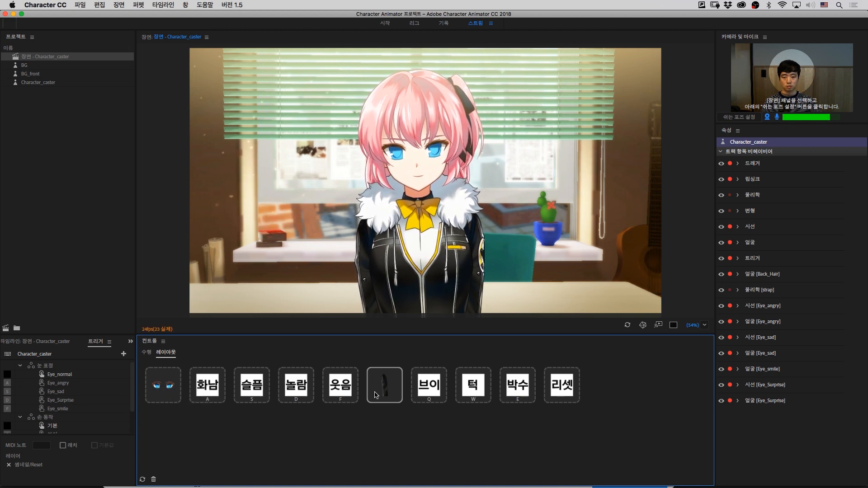
{"action": "left_click", "coordinate": [153, 480]}
{"action": "left_click", "coordinate": [157, 390]}
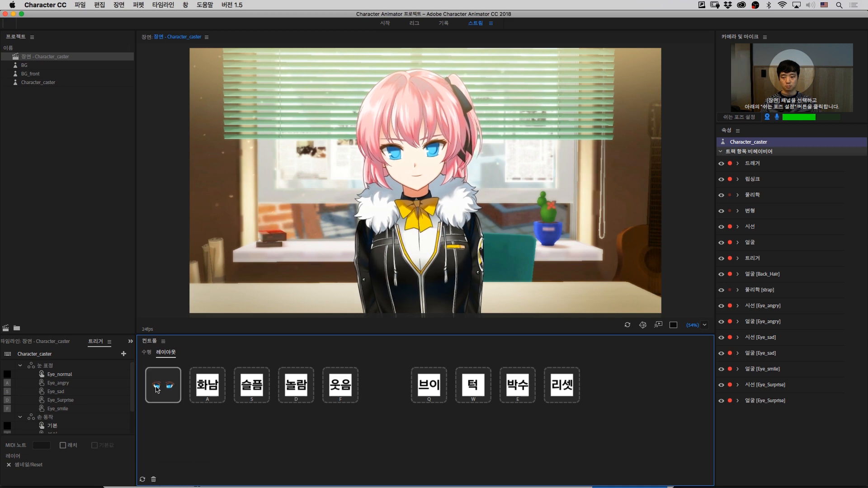
{"action": "left_click", "coordinate": [154, 479]}
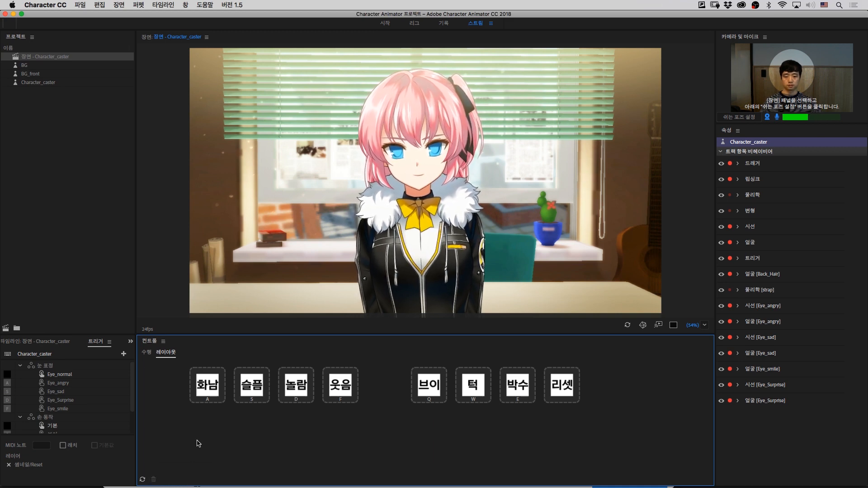
- Move the four eye controls and the three hand controls into separate groups and align the 리셋 control with their row
{"action": "left_click_drag", "start_coordinate": [378, 432], "coordinate": [168, 394]}
{"action": "left_click_drag", "start_coordinate": [523, 425], "coordinate": [425, 387]}
{"action": "left_click_drag", "start_coordinate": [424, 387], "coordinate": [381, 395]}
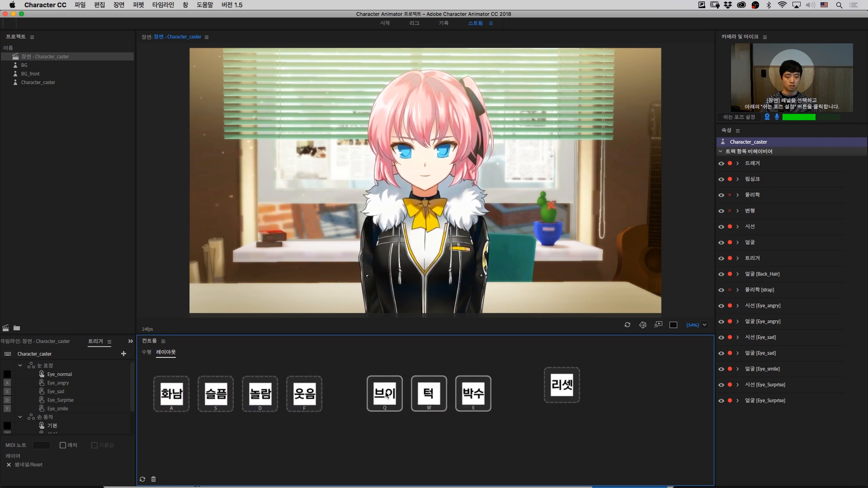
{"action": "left_click", "coordinate": [568, 395]}
{"action": "left_click_drag", "start_coordinate": [569, 395], "coordinate": [571, 399]}
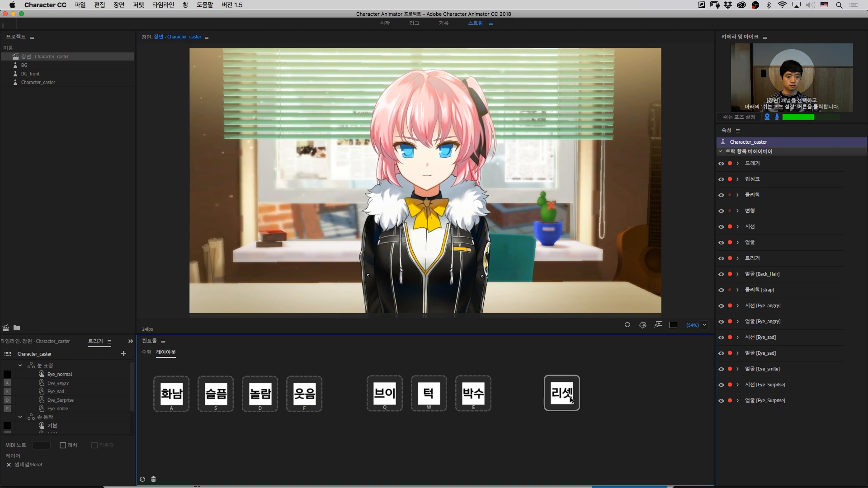
- Return the controls to 수행 mode, trigger the 리셋 control several times and set the rest pose again
{"action": "left_click", "coordinate": [146, 353]}
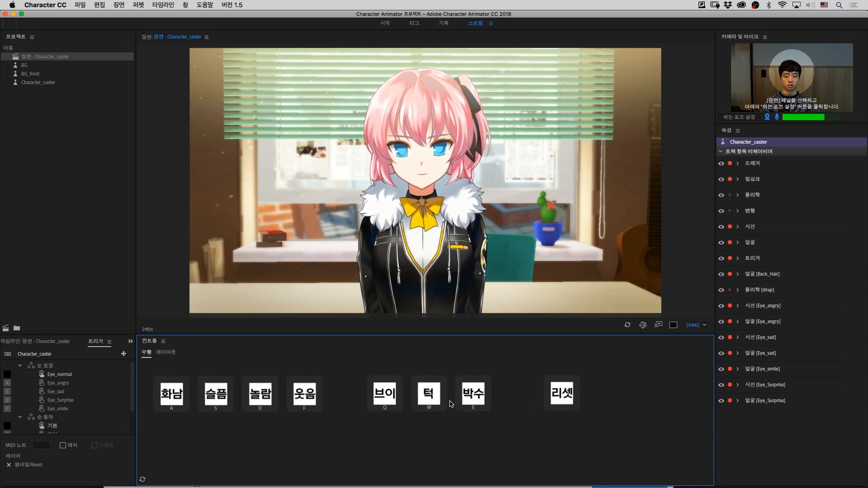
{"action": "left_click", "coordinate": [568, 397]}
{"action": "left_click", "coordinate": [568, 398]}
{"action": "left_click", "coordinate": [568, 397]}
{"action": "left_click", "coordinate": [568, 397]}
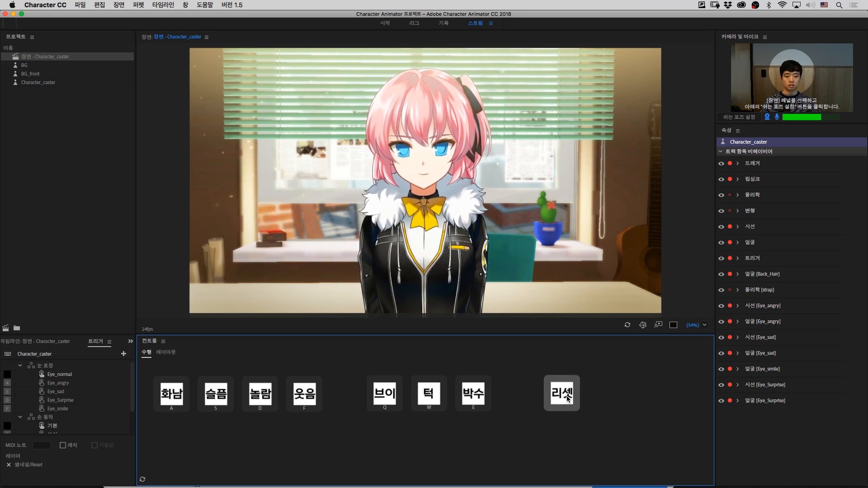
{"action": "left_click", "coordinate": [568, 398]}
{"action": "left_click", "coordinate": [568, 398]}
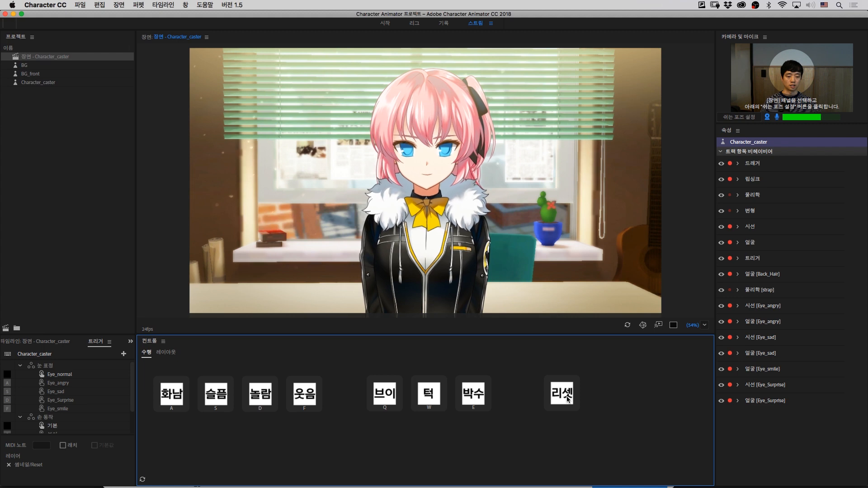
{"action": "left_click", "coordinate": [740, 118]}
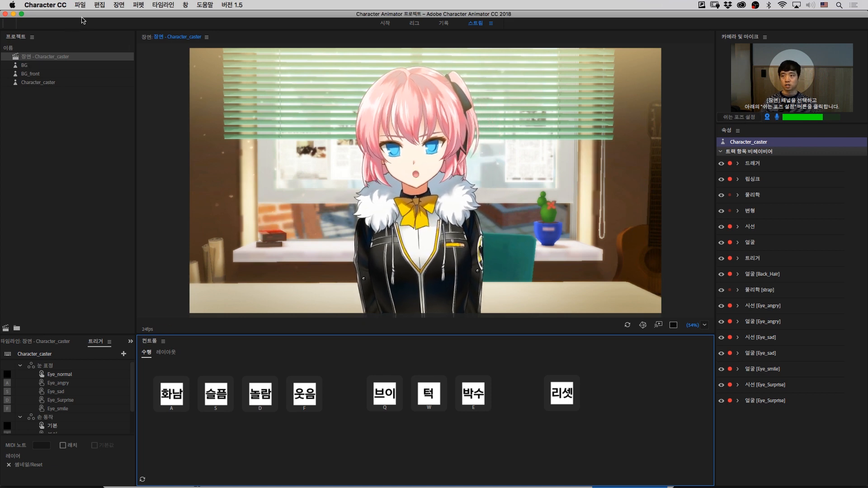
- Look up the shortcut assigned to the 쉬는 포즈 설정 command among the 장면 commands in the keyboard shortcut settings
{"action": "left_click", "coordinate": [97, 5]}
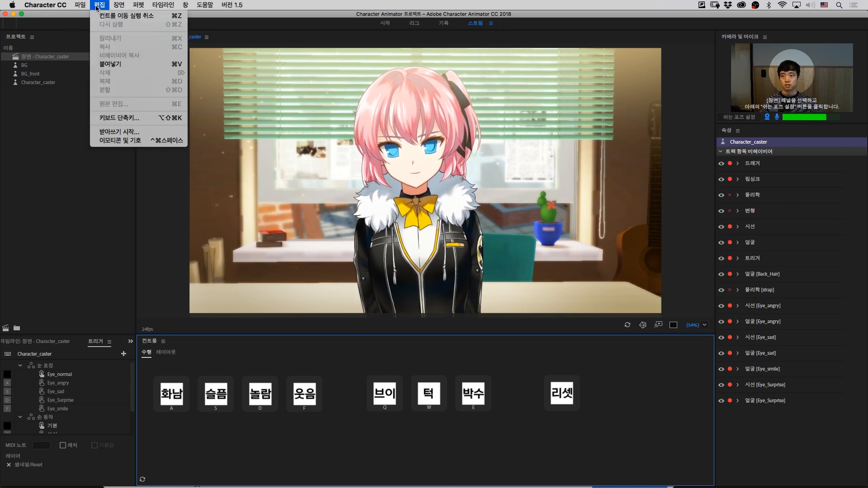
{"action": "left_click", "coordinate": [121, 118]}
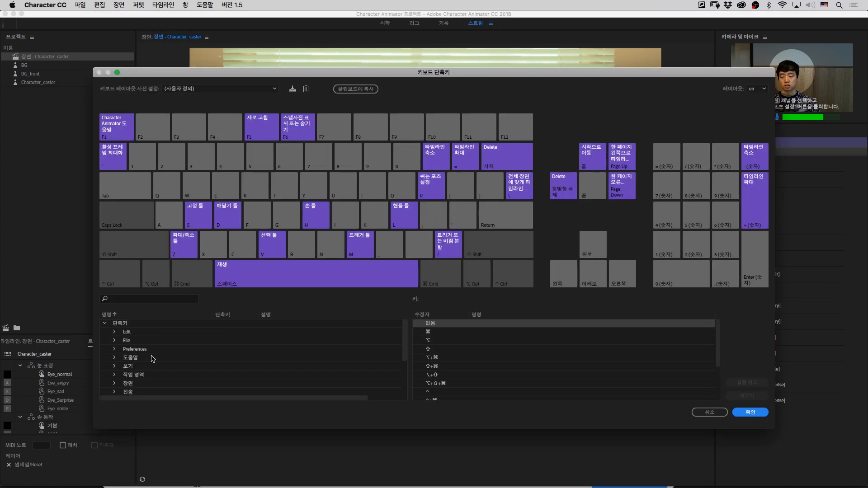
{"action": "left_click", "coordinate": [115, 383]}
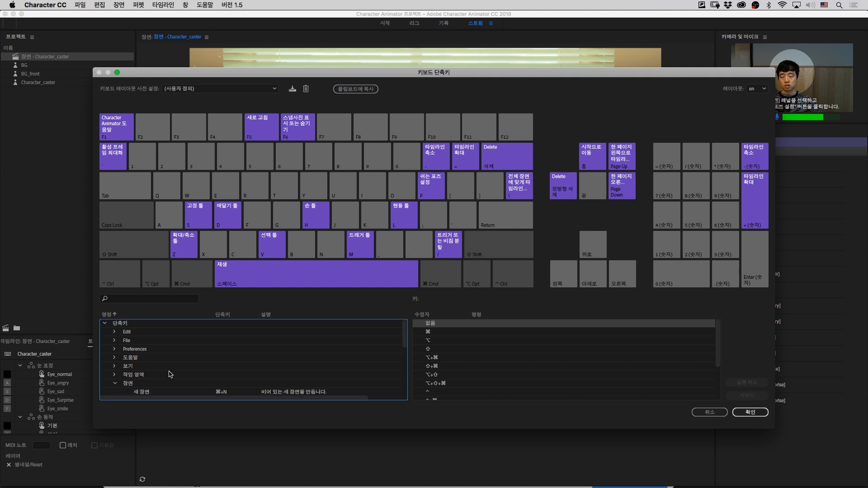
{"action": "scroll", "coordinate": [406, 345], "scroll_direction": "down", "scroll_amount": 2}
{"action": "scroll", "coordinate": [406, 344], "scroll_direction": "down", "scroll_amount": 5}
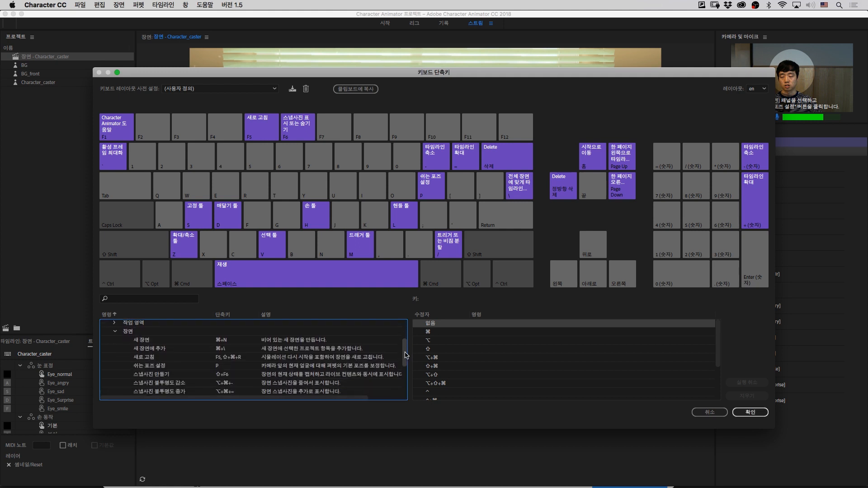
{"action": "left_click", "coordinate": [155, 352]}
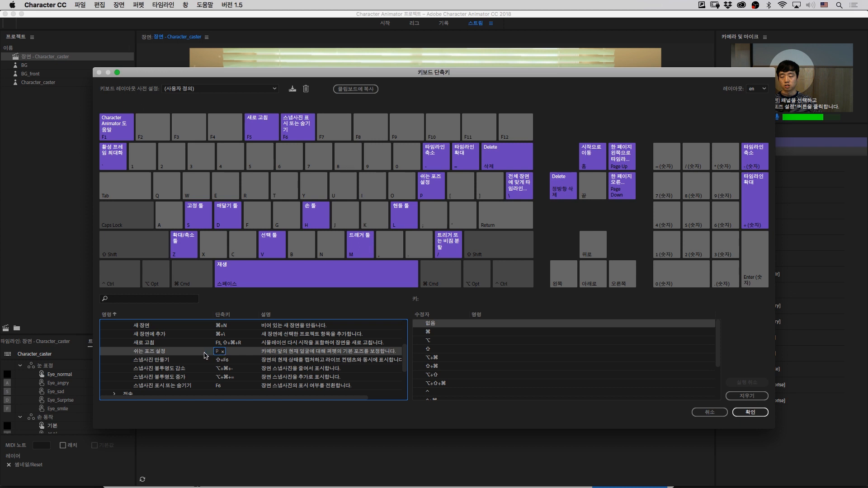
{"action": "left_click", "coordinate": [748, 411]}
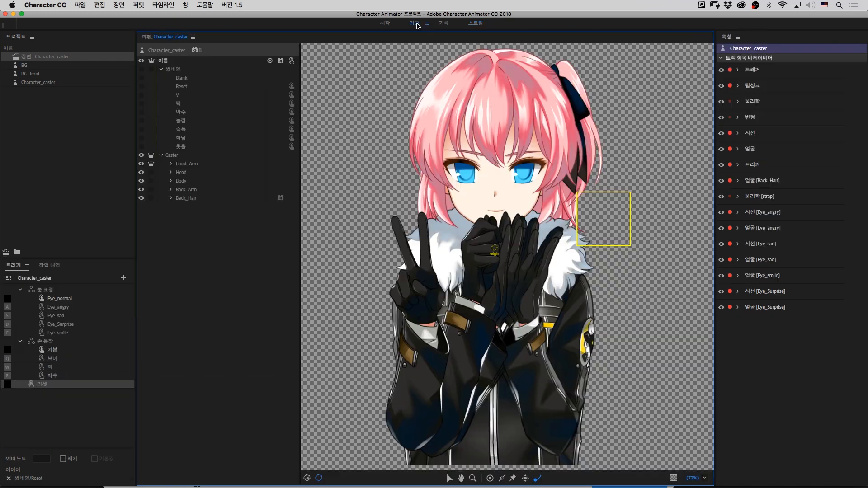
- In the 리그 workspace, assign P as the trigger key of the 리셋 trigger
{"action": "left_click", "coordinate": [414, 23]}
{"action": "left_click", "coordinate": [48, 407]}
{"action": "left_click", "coordinate": [45, 387]}
{"action": "left_click", "coordinate": [7, 385]}
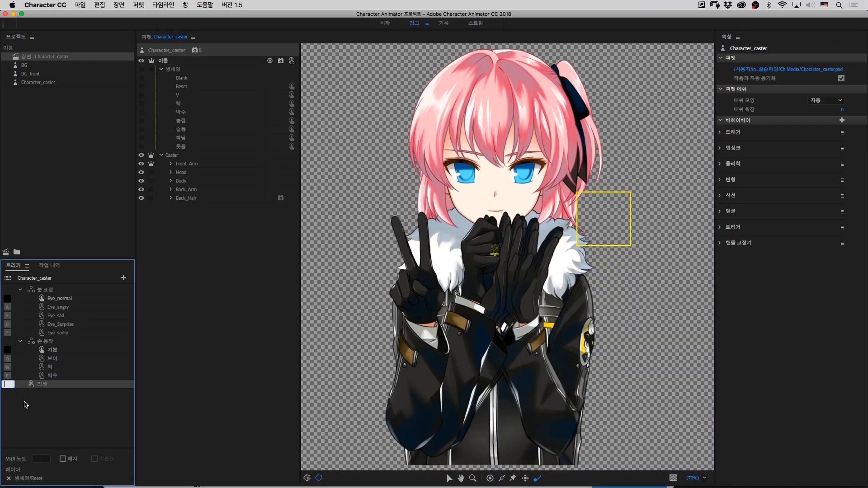
{"action": "left_click", "coordinate": [29, 407]}
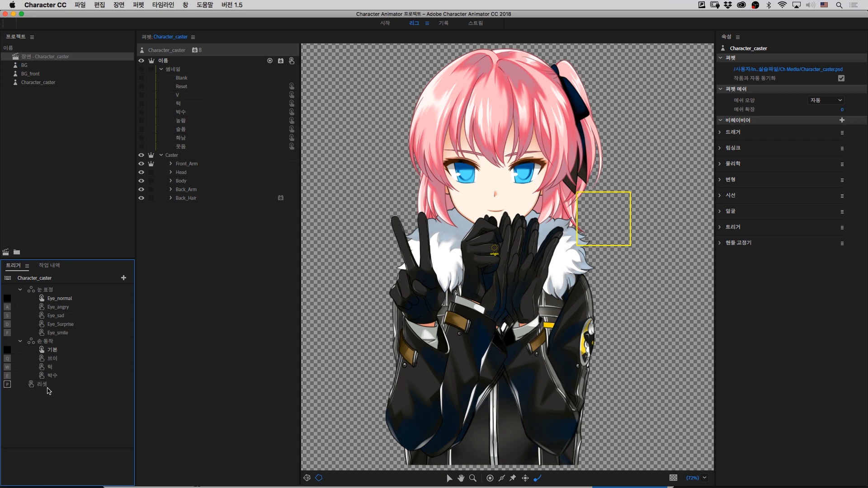
- Return to the 스트림 workspace and test the 리셋, 브이, 놀람 and 웃음 triggers on the character
{"action": "left_click", "coordinate": [475, 23]}
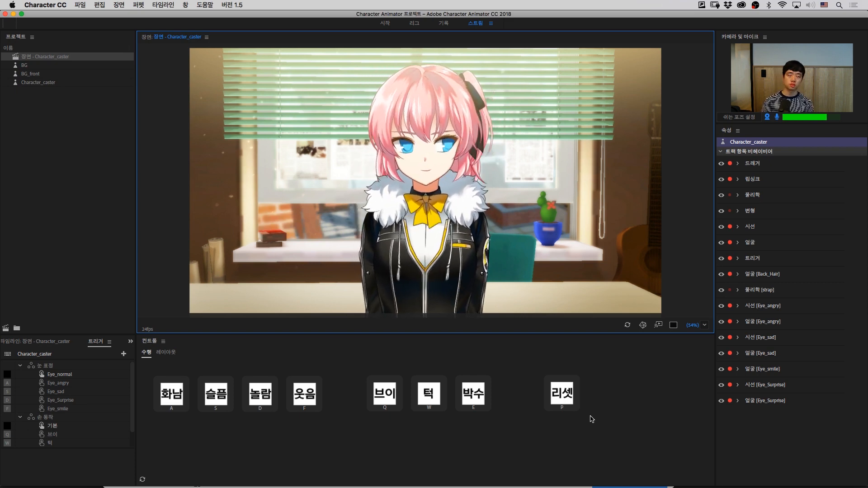
{"action": "key", "text": "p"}
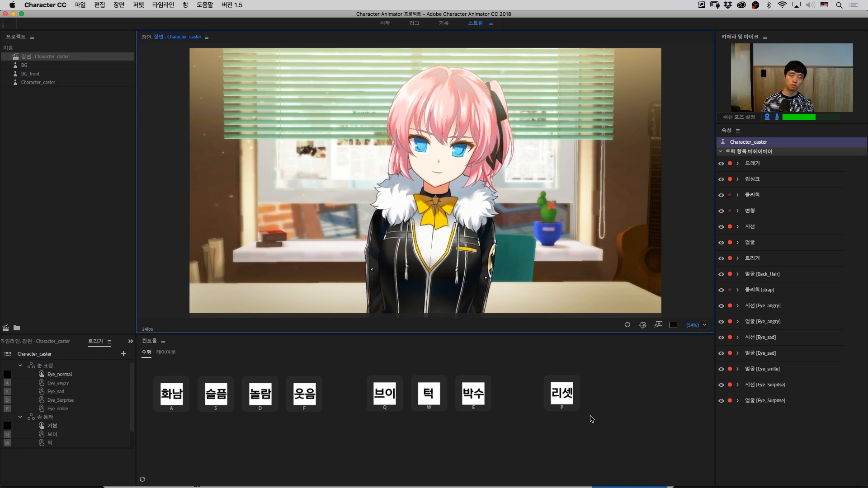
{"action": "key", "text": "q"}
{"action": "key", "text": "d"}
{"action": "key", "text": "f"}
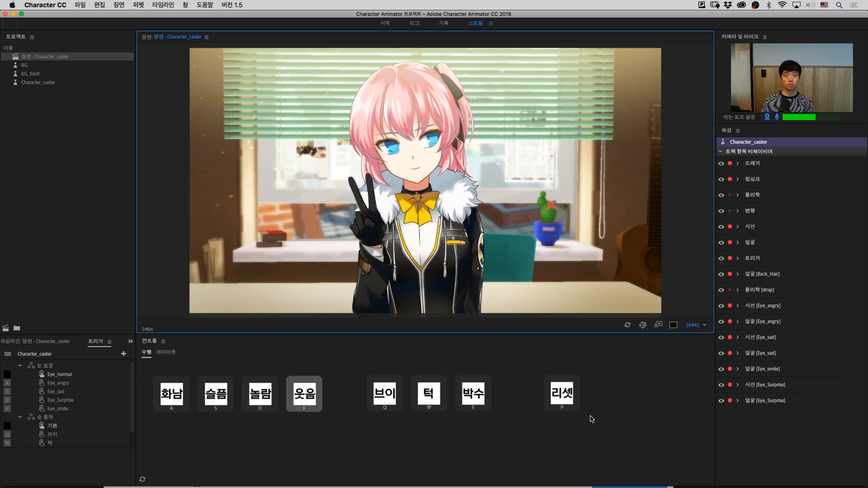
{"action": "key", "text": "f"}
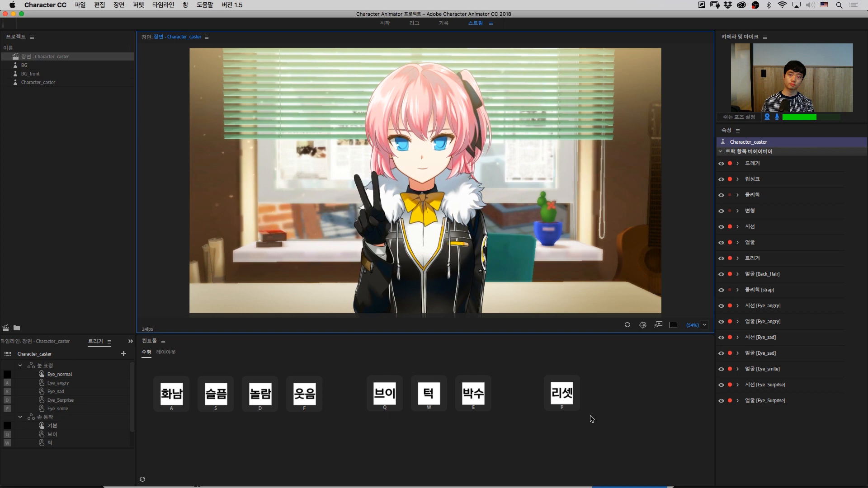
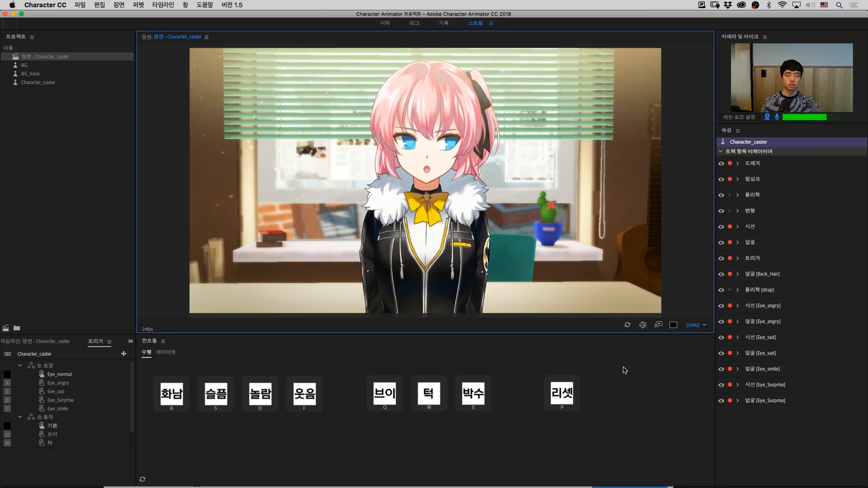
- Check the 라이브 출력 preferences for Mercury Transmit and Syphon, and return to the controls
{"action": "left_click", "coordinate": [658, 326], "text": "super"}
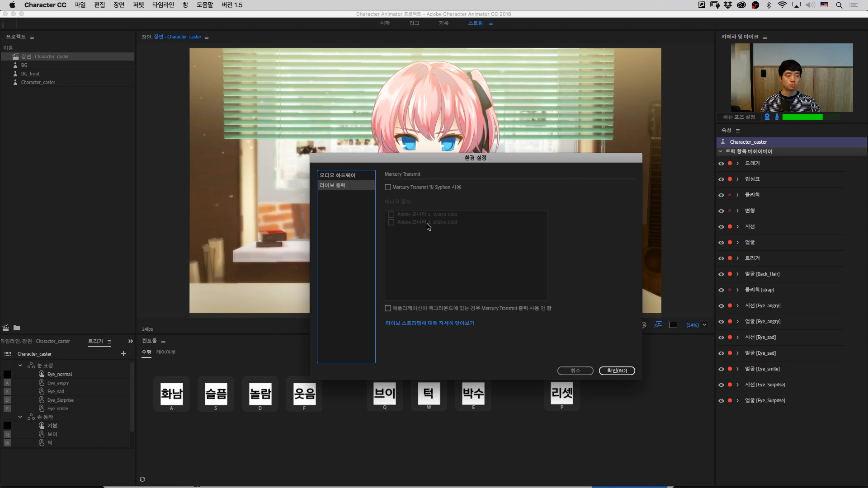
{"action": "left_click", "coordinate": [633, 372]}
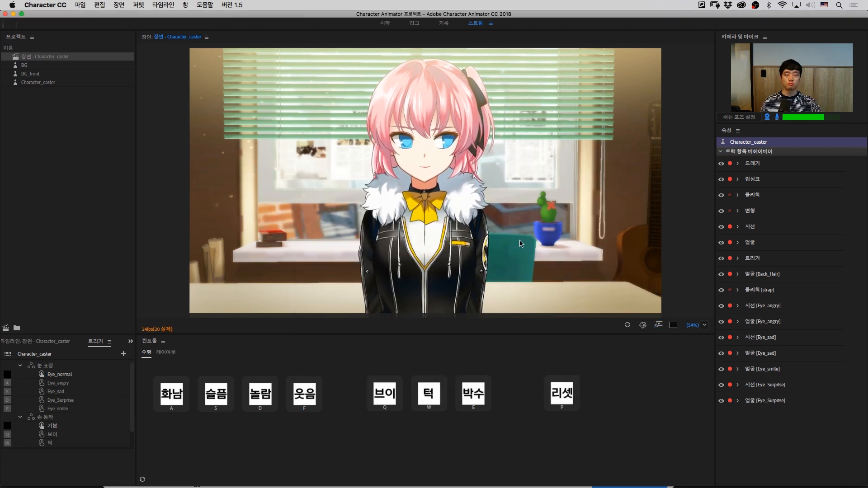
{"action": "left_click", "coordinate": [615, 386]}
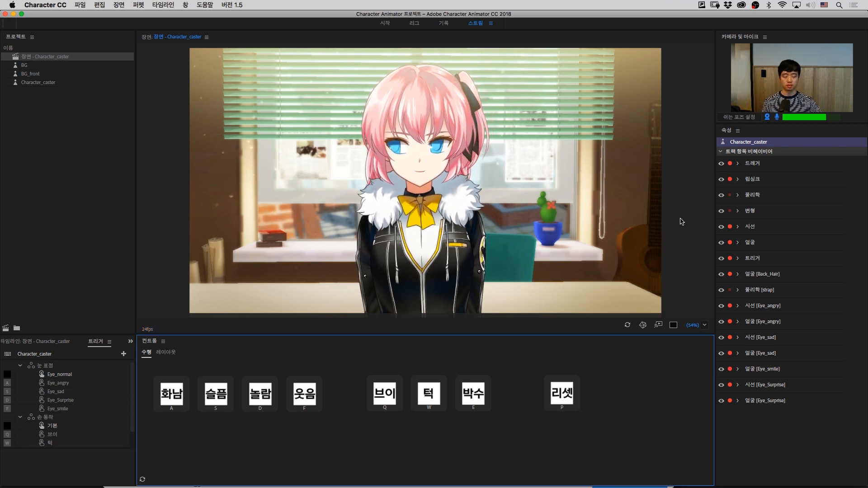